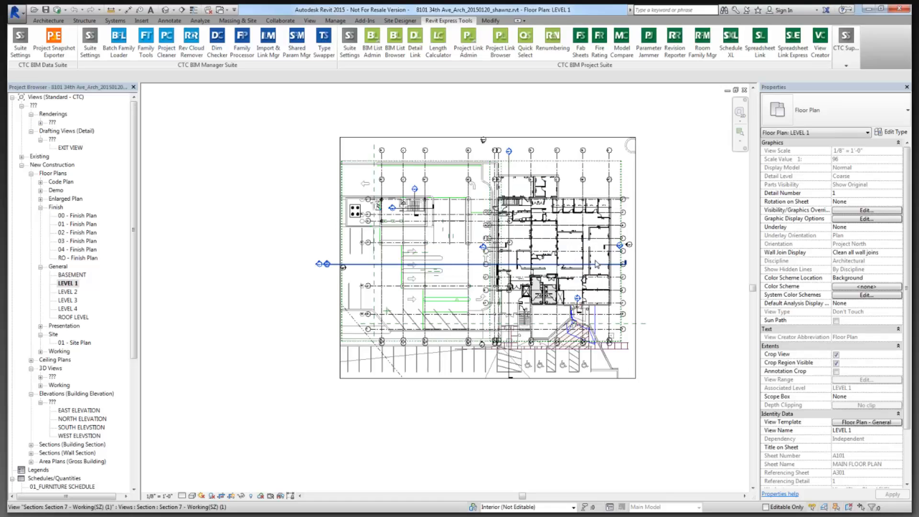
Zoom in and place room tags (RT) on Training Room 1, Sales, Corridor and Offices 3, 4 and 5.
{"action": "middle_click_drag", "start_coordinate": [595, 277], "coordinate": [587, 320]}
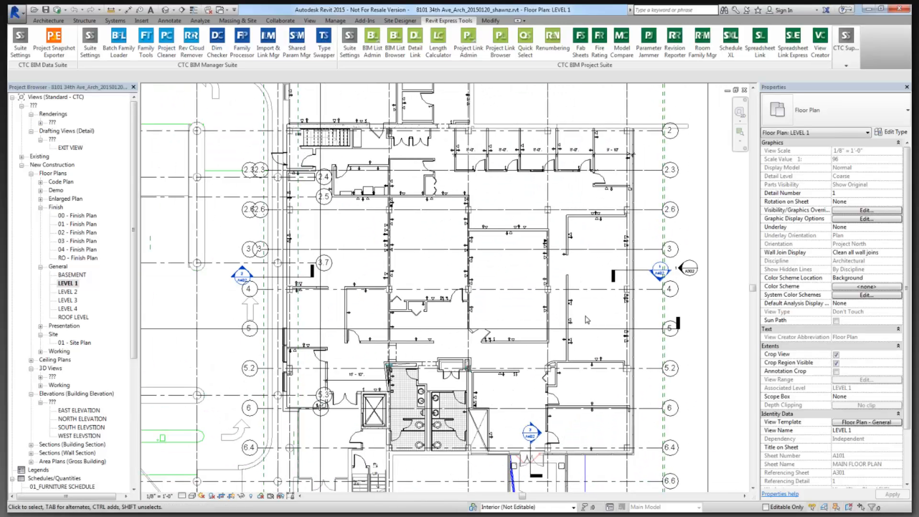
{"action": "key", "text": "r"}
{"action": "key", "text": "t"}
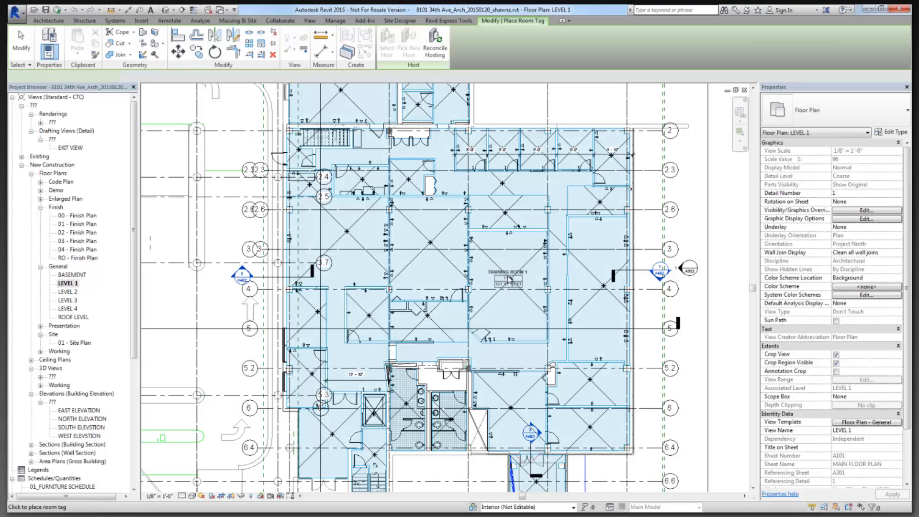
{"action": "left_click", "coordinate": [509, 278]}
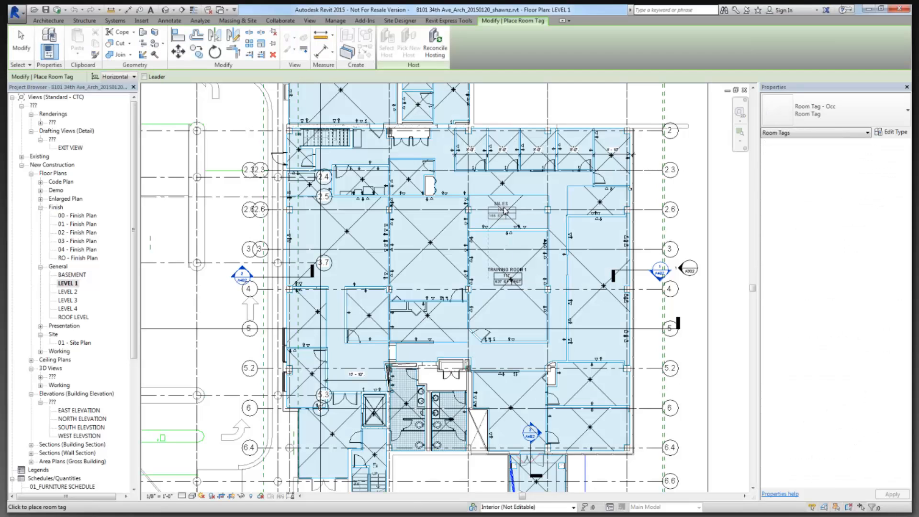
{"action": "left_click", "coordinate": [504, 209]}
{"action": "left_click", "coordinate": [512, 182]}
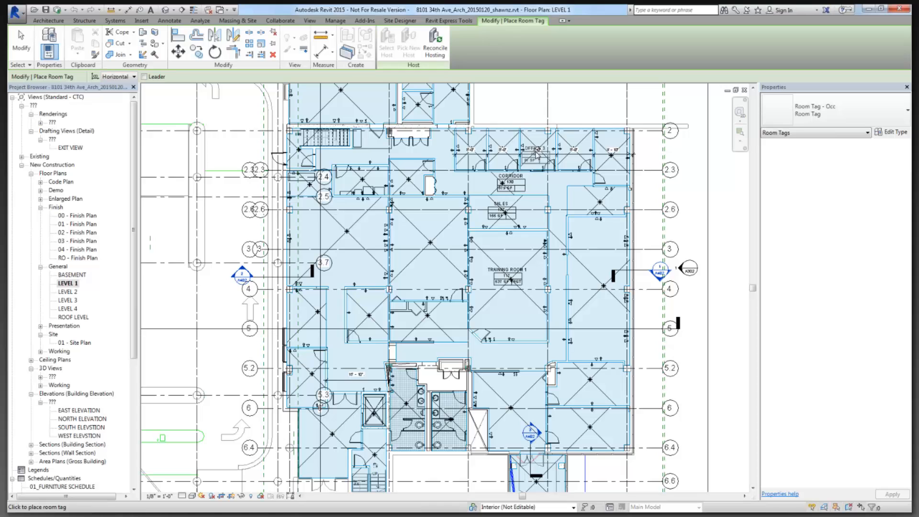
{"action": "left_click", "coordinate": [536, 154]}
{"action": "left_click", "coordinate": [570, 152]}
{"action": "left_click", "coordinate": [612, 156]}
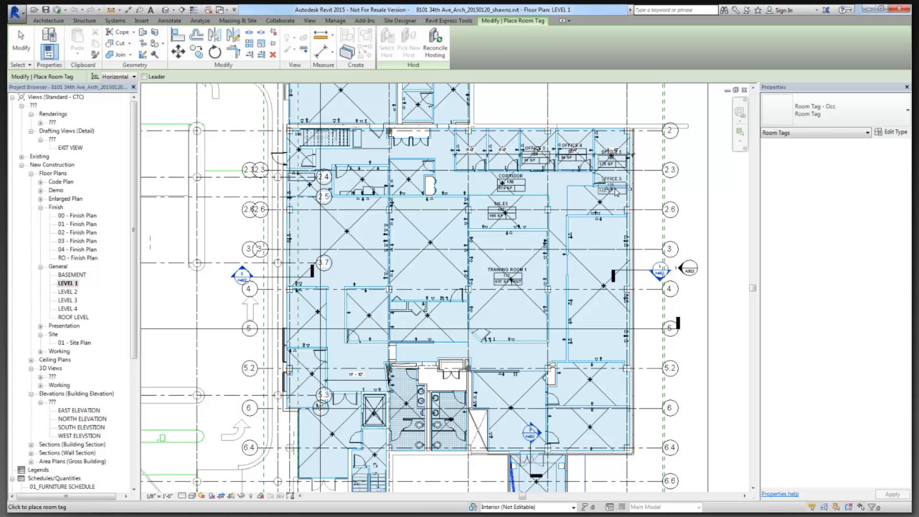
{"action": "key", "text": "Escape"}
{"action": "key", "text": "Escape"}
{"action": "scroll", "coordinate": [620, 182], "scroll_direction": "up", "scroll_amount": 4}
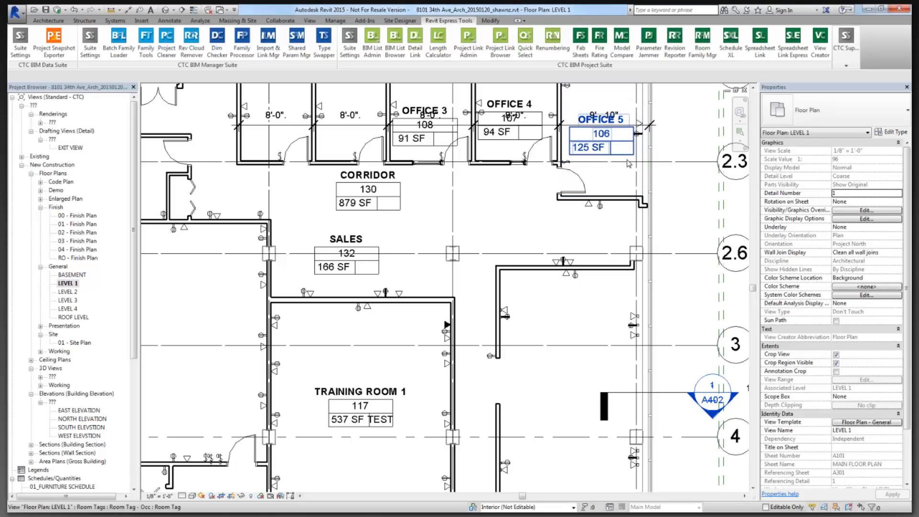
Select Office 5 and inspect its empty Occupancy Load Factor and its Business Areas room function in Properties.
{"action": "left_click", "coordinate": [630, 161]}
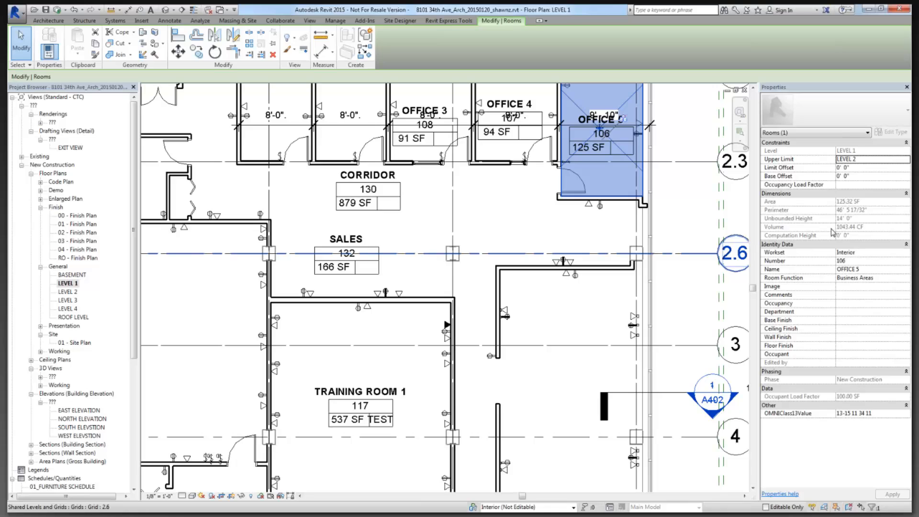
{"action": "left_click", "coordinate": [848, 185]}
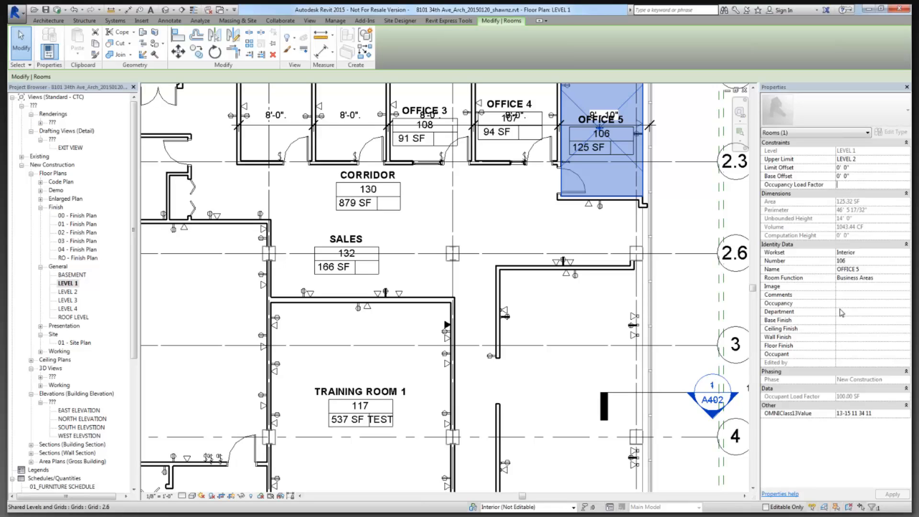
{"action": "left_click", "coordinate": [849, 278]}
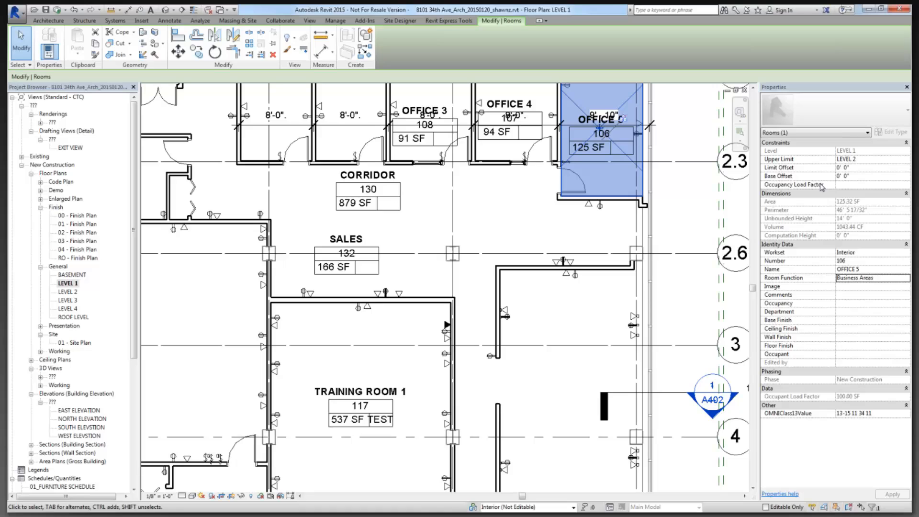
{"action": "left_click", "coordinate": [852, 186]}
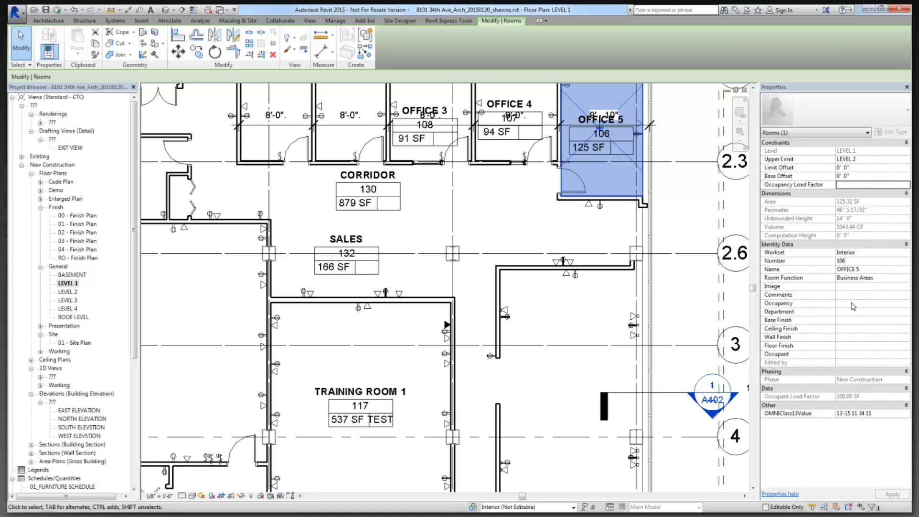
{"action": "left_click", "coordinate": [867, 279]}
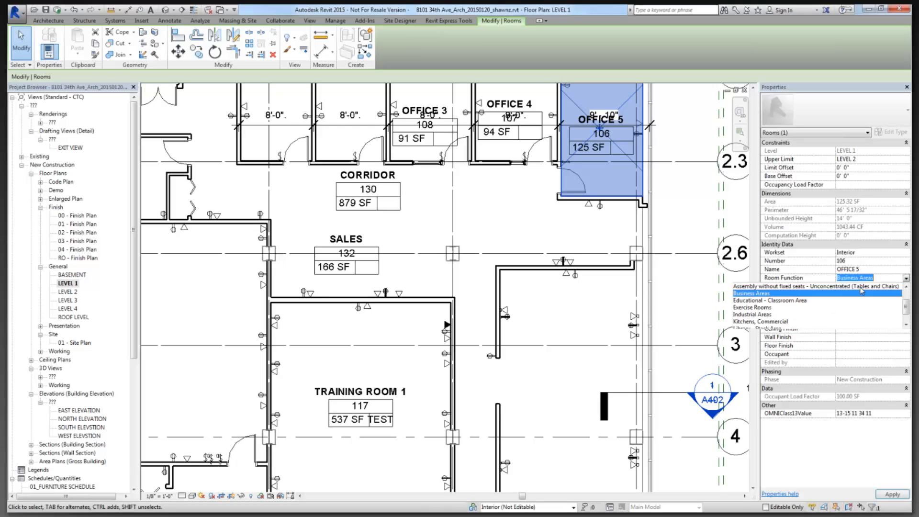
{"action": "left_click", "coordinate": [906, 278]}
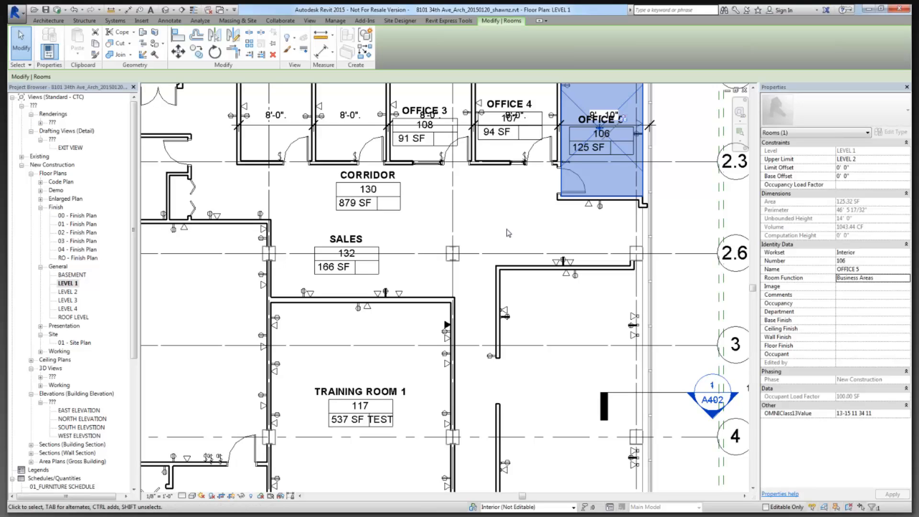
Launch Spreadsheet Link from the Express Tools tab and add the Rooms category to the link.
{"action": "left_click", "coordinate": [452, 21]}
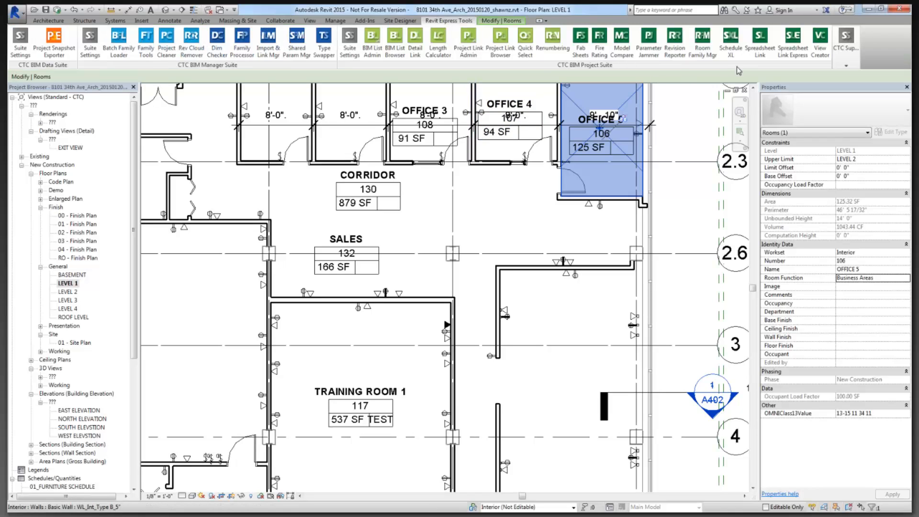
{"action": "left_click", "coordinate": [760, 58]}
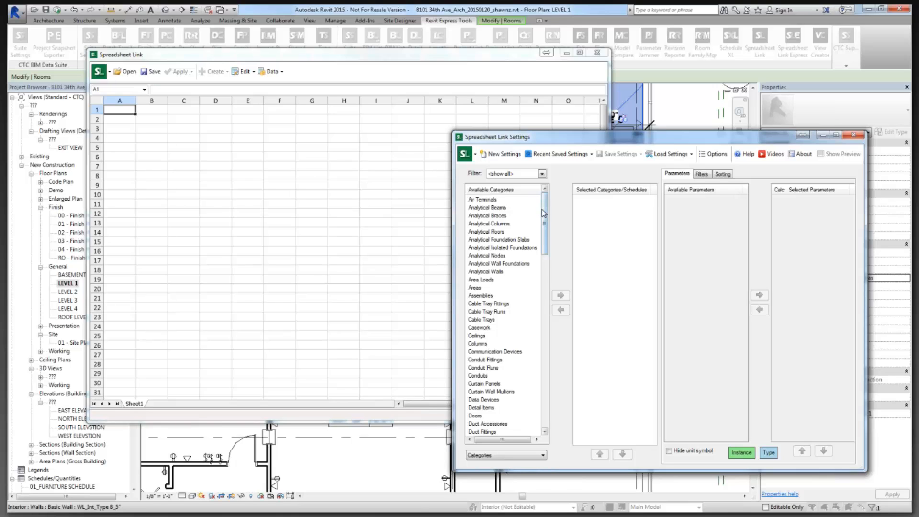
{"action": "left_click_drag", "start_coordinate": [544, 215], "coordinate": [550, 404]}
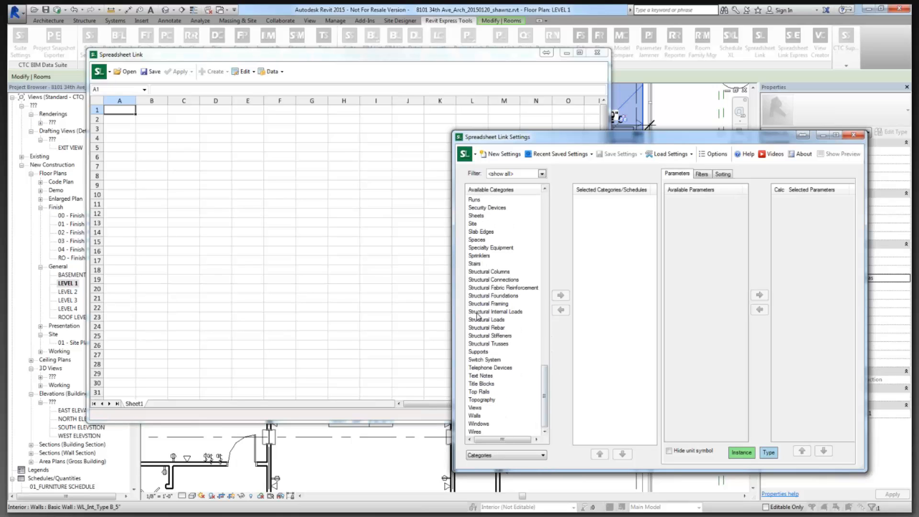
{"action": "left_click", "coordinate": [486, 217]}
{"action": "scroll", "coordinate": [487, 234], "scroll_direction": "up", "scroll_amount": 3}
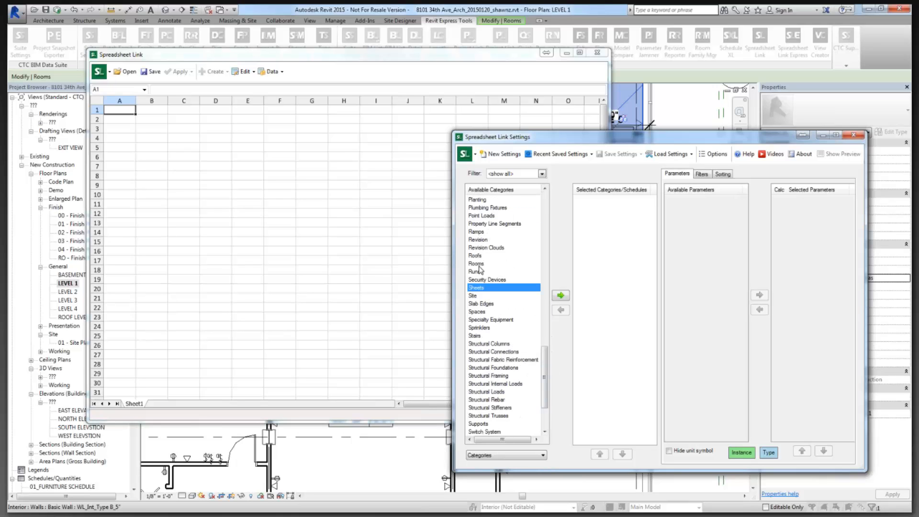
{"action": "left_click", "coordinate": [482, 265]}
{"action": "left_click", "coordinate": [561, 296]}
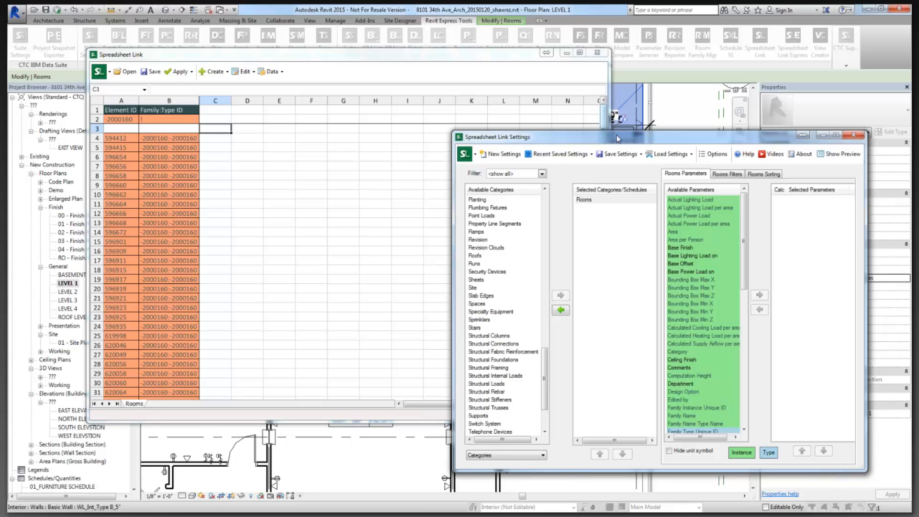
Add the Level, Number and Name room parameters as sheet columns.
{"action": "left_click_drag", "start_coordinate": [625, 136], "coordinate": [644, 105]}
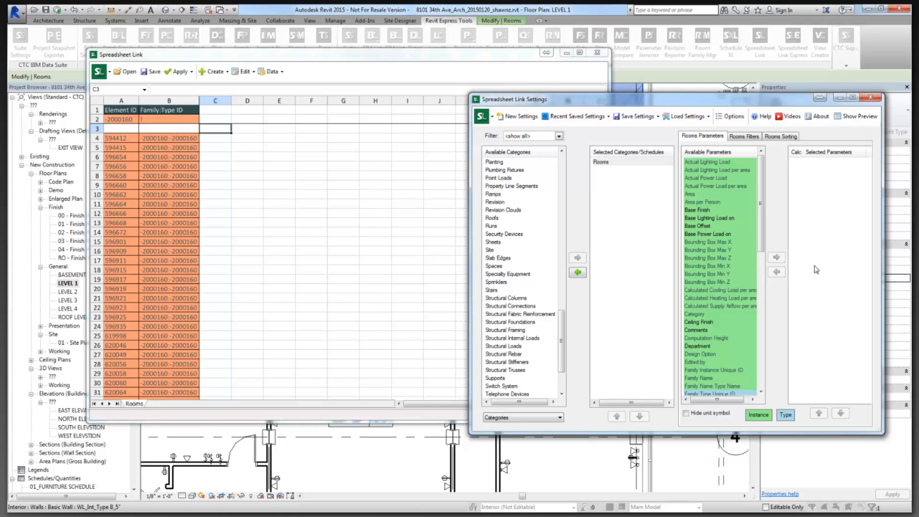
{"action": "left_click", "coordinate": [709, 282]}
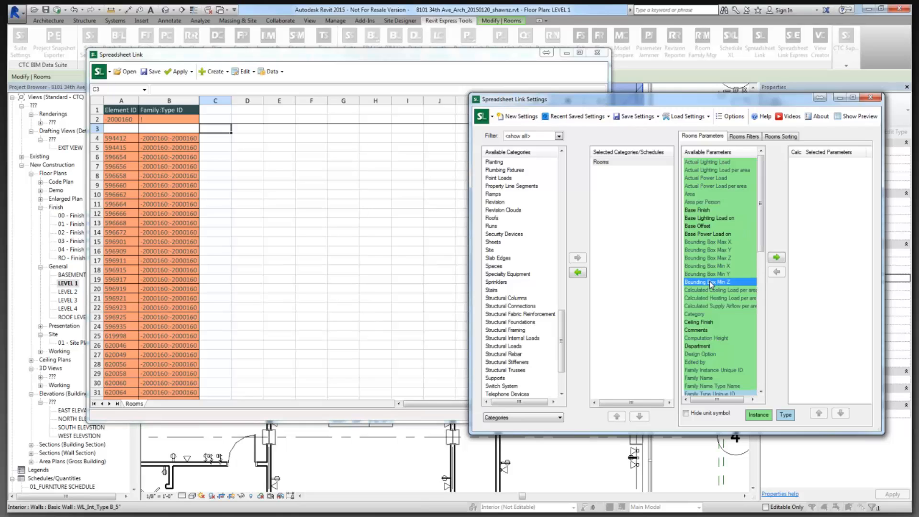
{"action": "scroll", "coordinate": [710, 281], "scroll_direction": "down", "scroll_amount": 4}
{"action": "scroll", "coordinate": [710, 281], "scroll_direction": "down", "scroll_amount": 1}
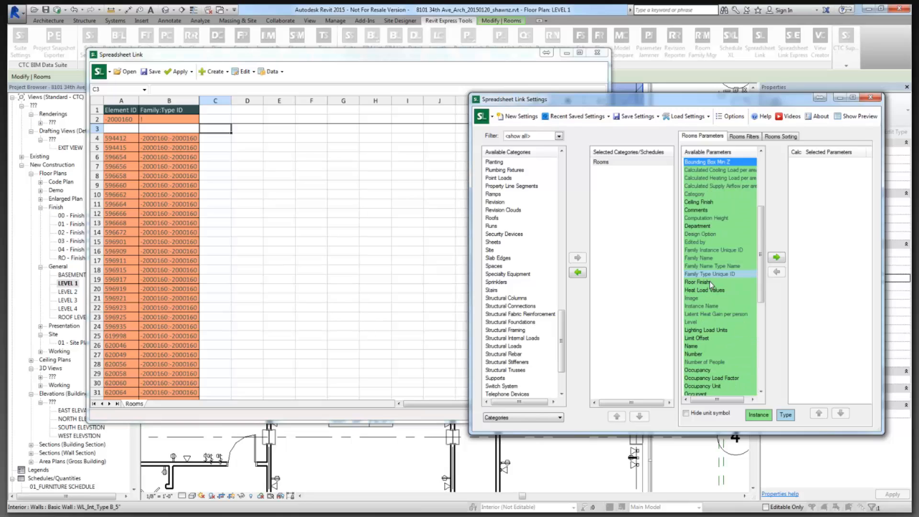
{"action": "double_click", "coordinate": [697, 322]}
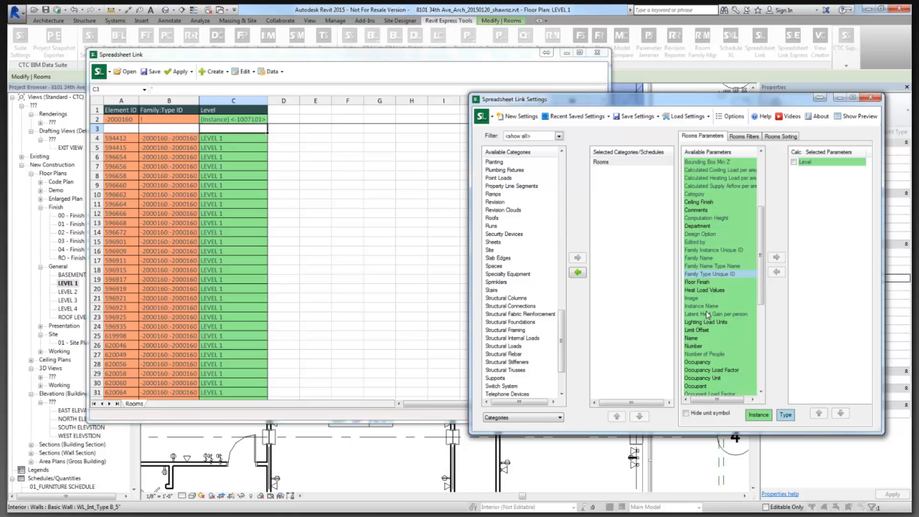
{"action": "double_click", "coordinate": [692, 346]}
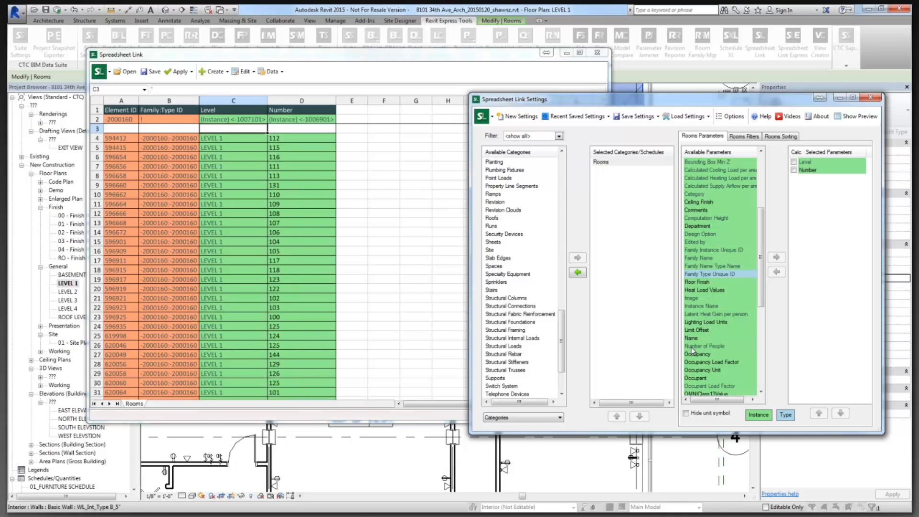
{"action": "left_click", "coordinate": [691, 338]}
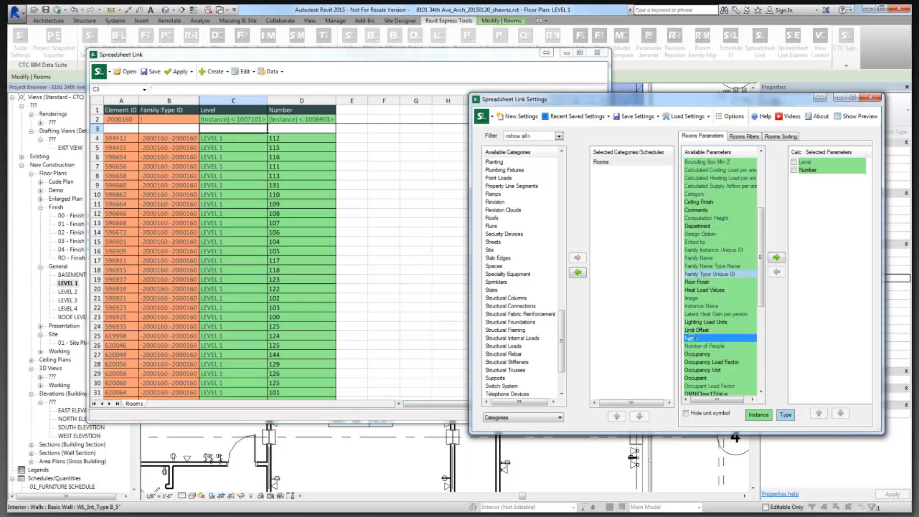
{"action": "double_click", "coordinate": [691, 338]}
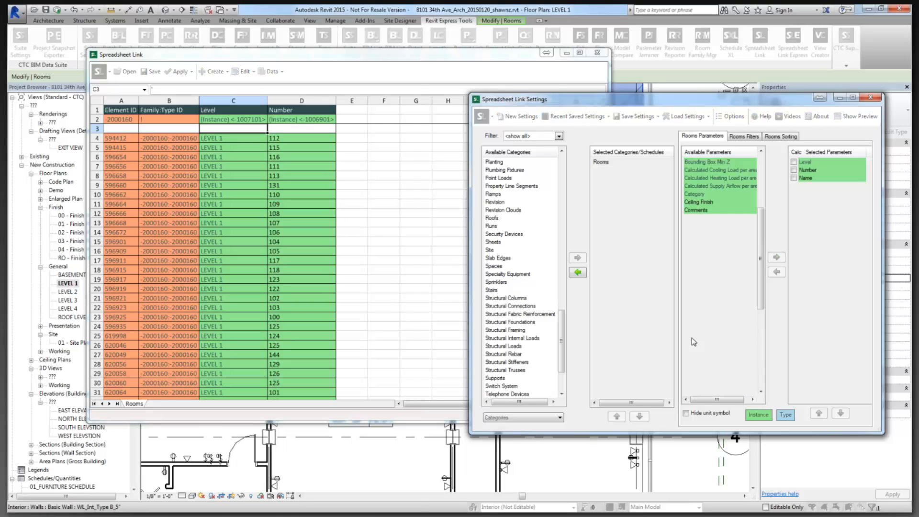
Add the Area, Occupant Load Factor and Occupancy parameters as sheet columns.
{"action": "left_click_drag", "start_coordinate": [762, 278], "coordinate": [763, 220]}
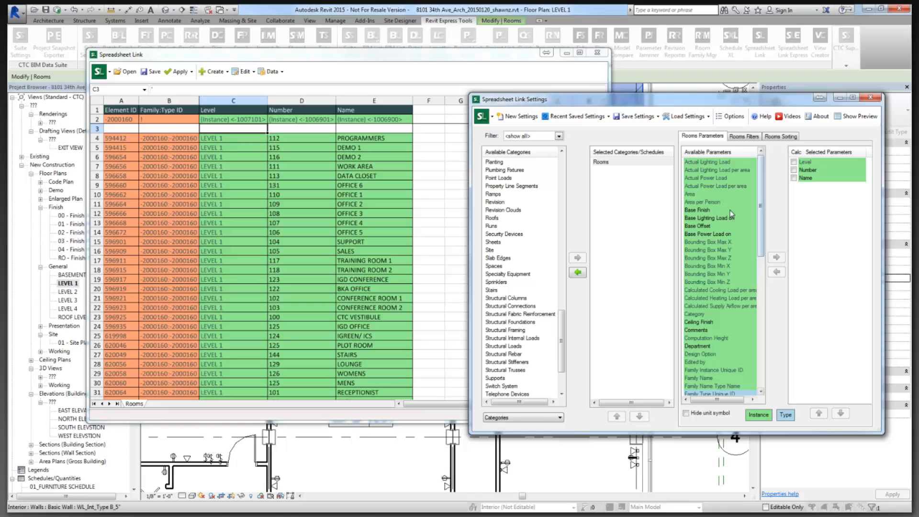
{"action": "double_click", "coordinate": [695, 195]}
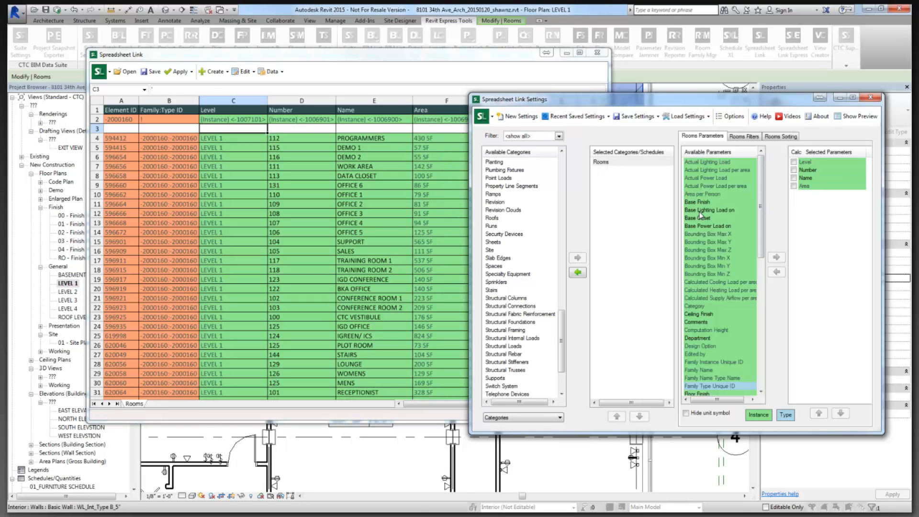
{"action": "left_click_drag", "start_coordinate": [762, 255], "coordinate": [762, 335]}
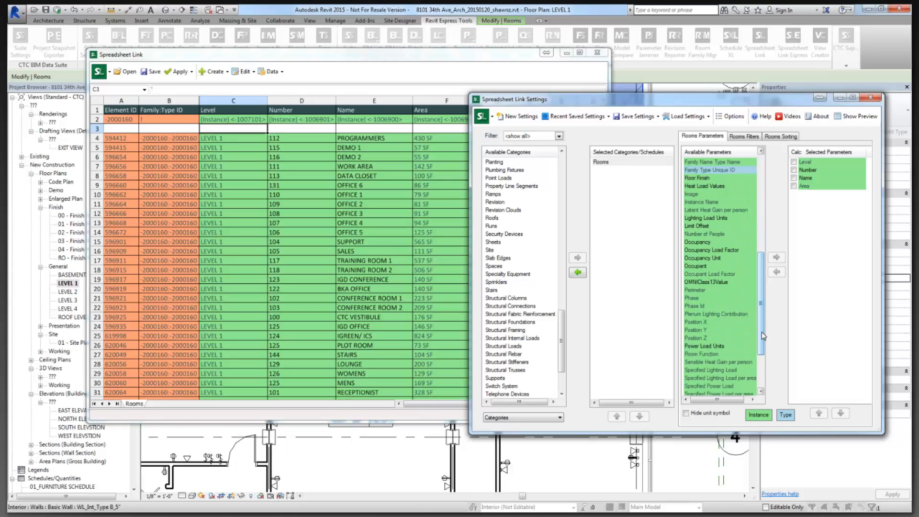
{"action": "left_click", "coordinate": [711, 250]}
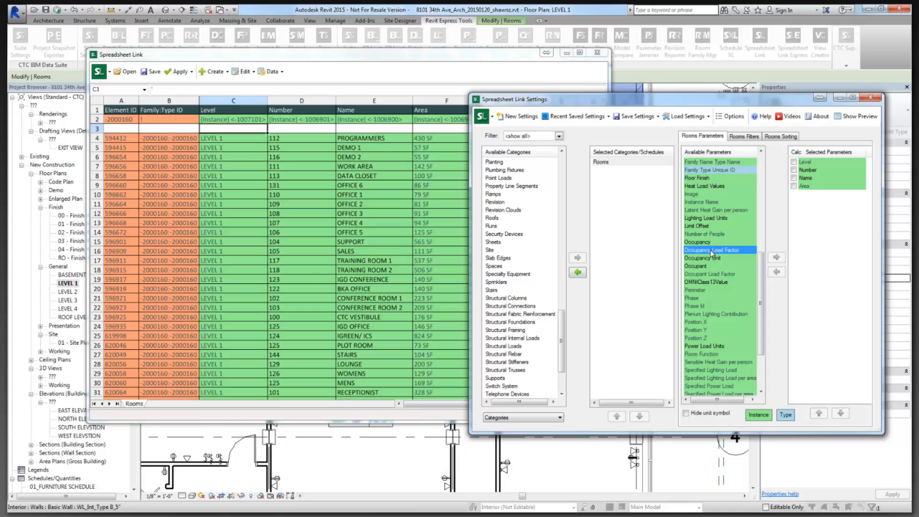
{"action": "left_click", "coordinate": [726, 275]}
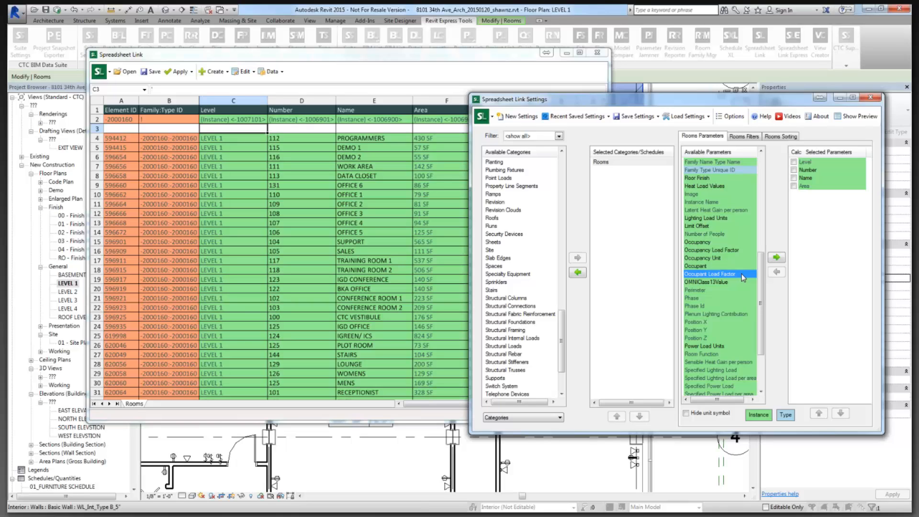
{"action": "left_click", "coordinate": [776, 257]}
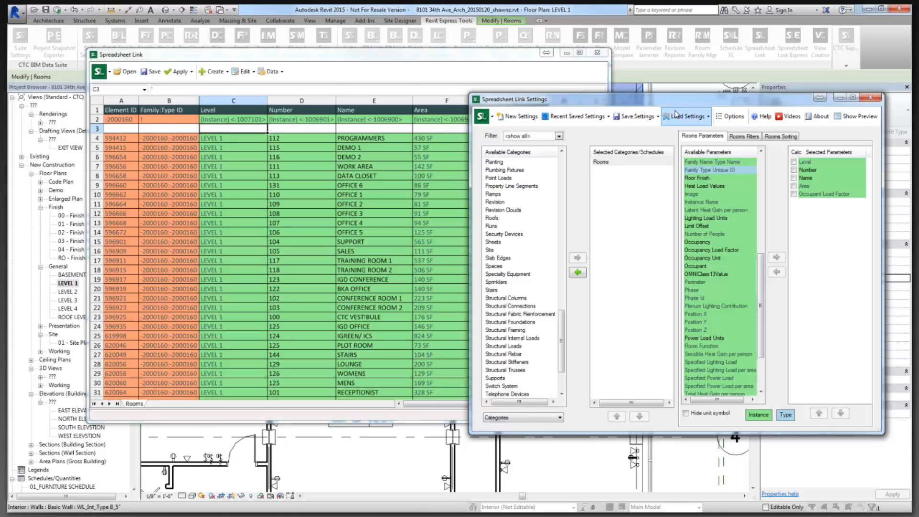
{"action": "left_click_drag", "start_coordinate": [679, 103], "coordinate": [678, 115]}
{"action": "mouse_move", "coordinate": [671, 137]}
{"action": "left_mouse_down"}
{"action": "mouse_move", "coordinate": [666, 152]}
{"action": "mouse_move", "coordinate": [665, 143]}
{"action": "left_mouse_up"}
{"action": "left_click", "coordinate": [699, 287]}
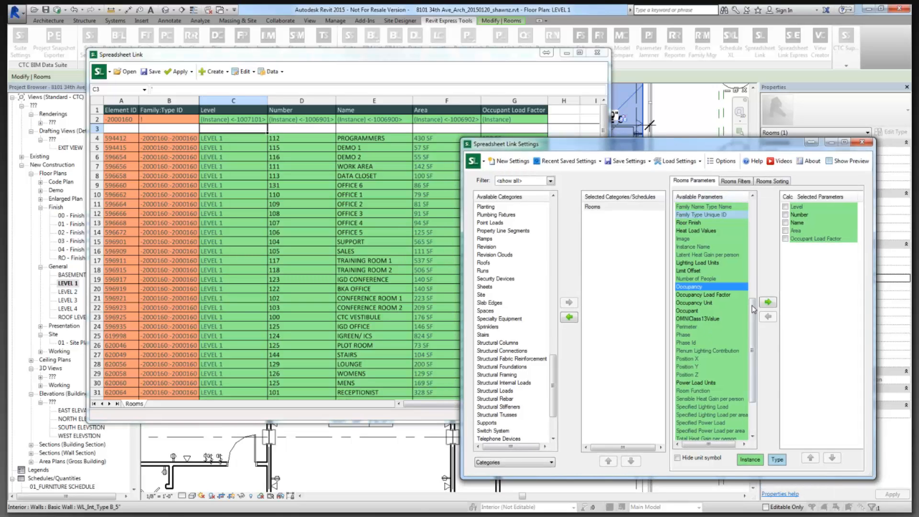
{"action": "left_click", "coordinate": [768, 302]}
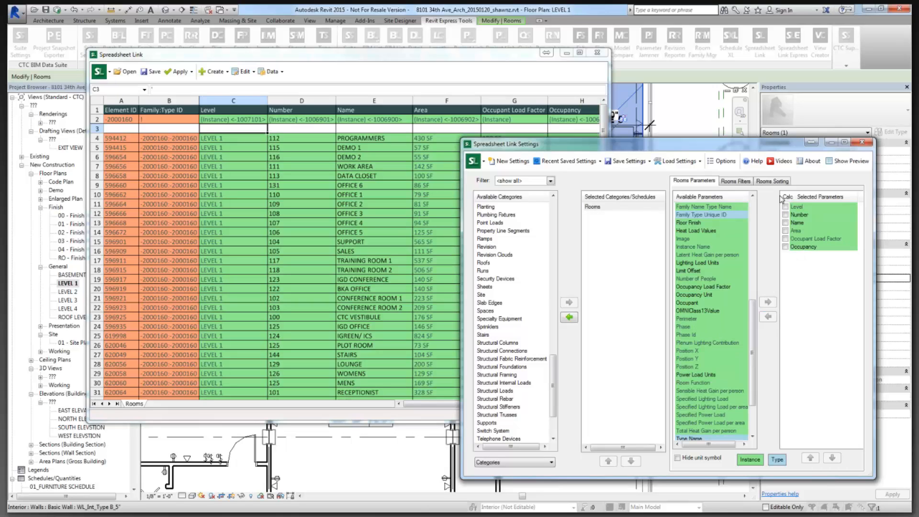
{"action": "left_click_drag", "start_coordinate": [759, 149], "coordinate": [602, 133]}
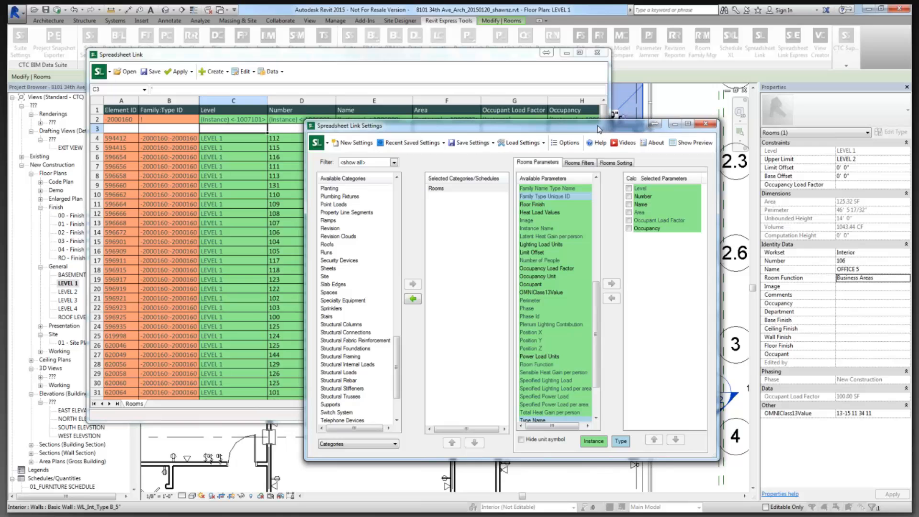
Rearrange the Settings and sheet windows to uncover the Name, Area and Occupant Load Factor columns.
{"action": "left_click_drag", "start_coordinate": [598, 128], "coordinate": [756, 136]}
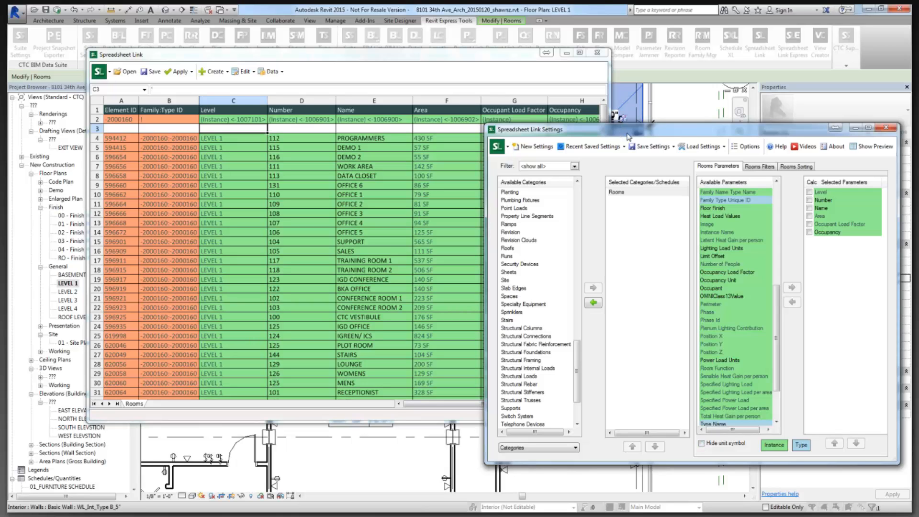
{"action": "left_click_drag", "start_coordinate": [627, 134], "coordinate": [664, 160]}
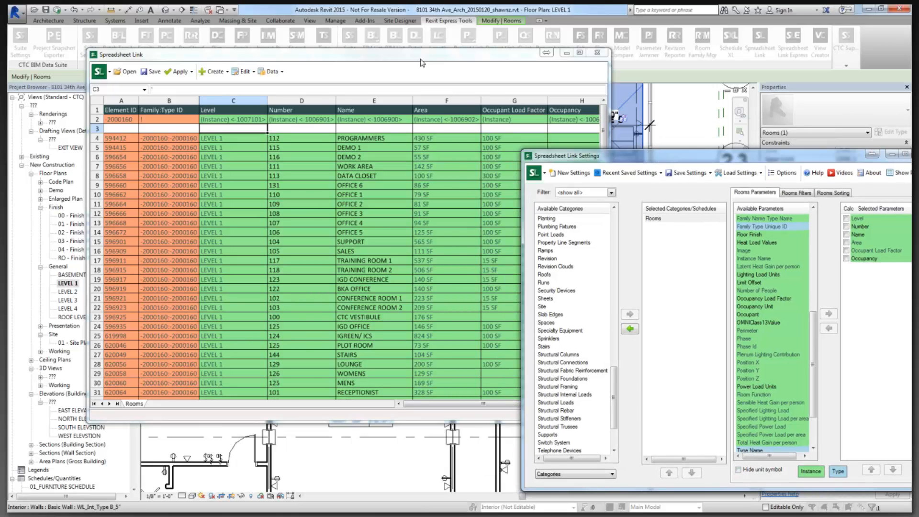
{"action": "left_click_drag", "start_coordinate": [419, 58], "coordinate": [370, 33]}
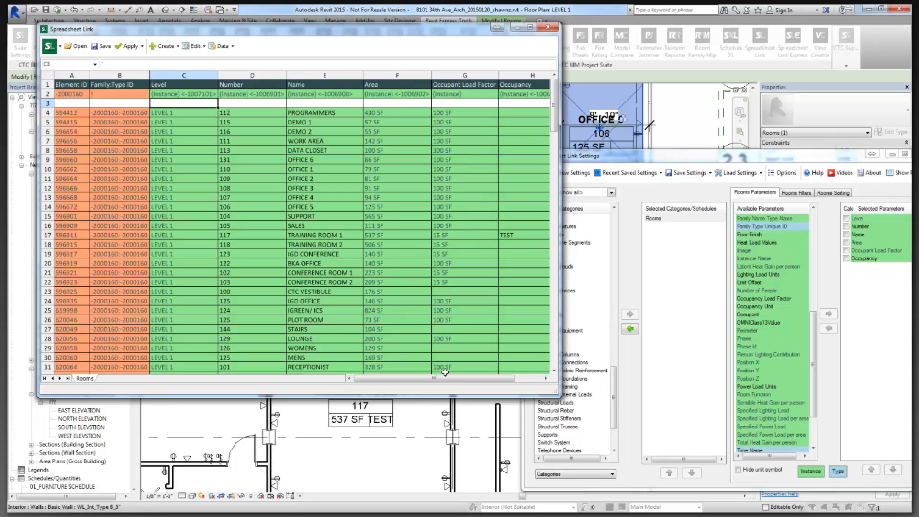
{"action": "left_click_drag", "start_coordinate": [712, 155], "coordinate": [690, 137]}
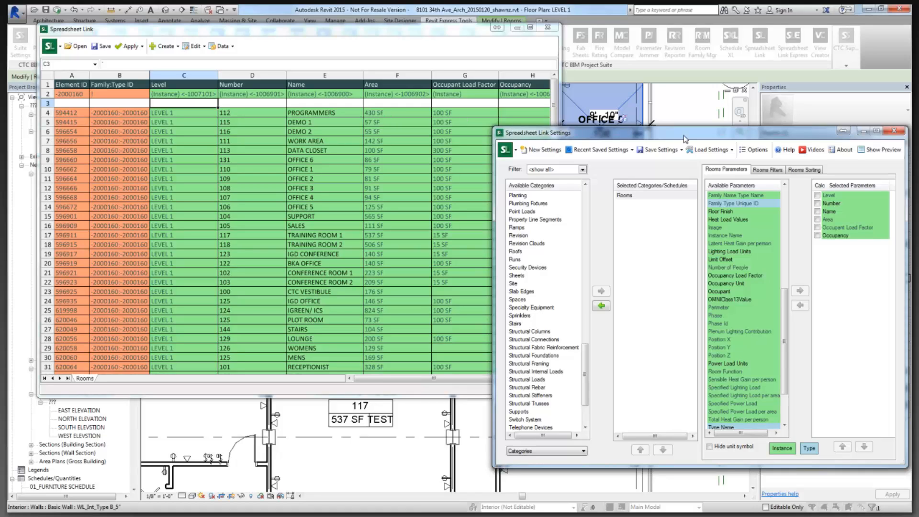
Tick Hide unit symbol, widen the sheet to show column H, and mark Occupancy as Calc.
{"action": "left_click", "coordinate": [710, 447]}
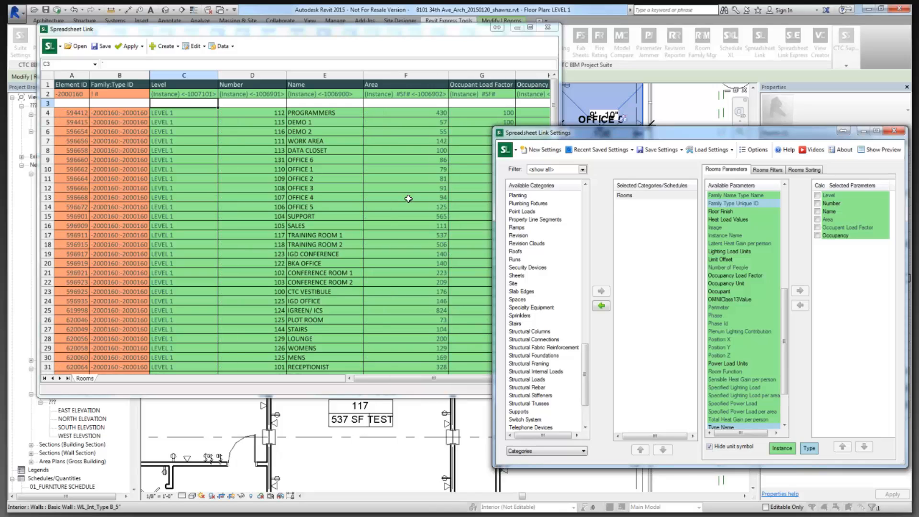
{"action": "left_click", "coordinate": [429, 115]}
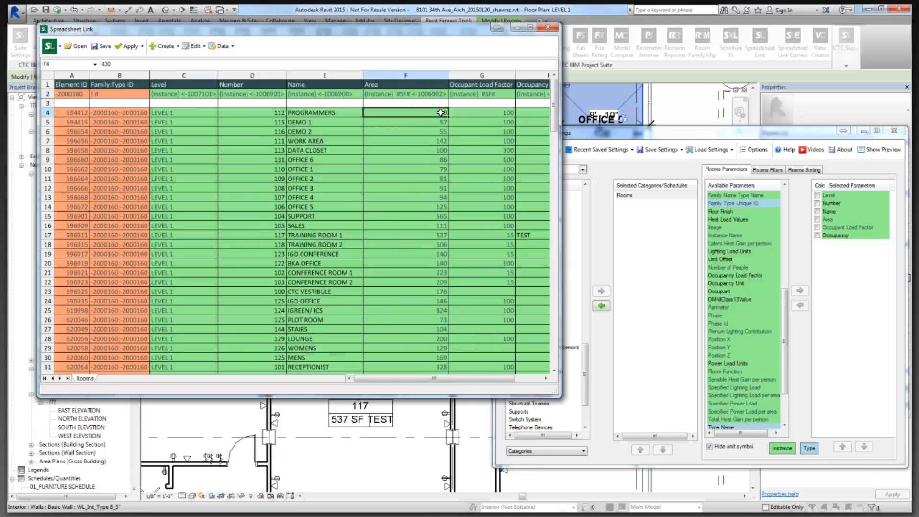
{"action": "left_click_drag", "start_coordinate": [549, 155], "coordinate": [594, 162]}
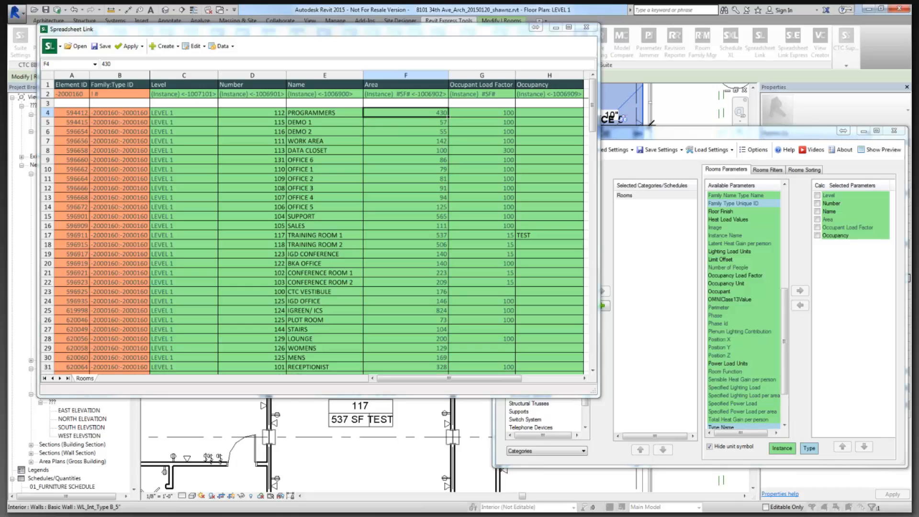
{"action": "left_click", "coordinate": [542, 116]}
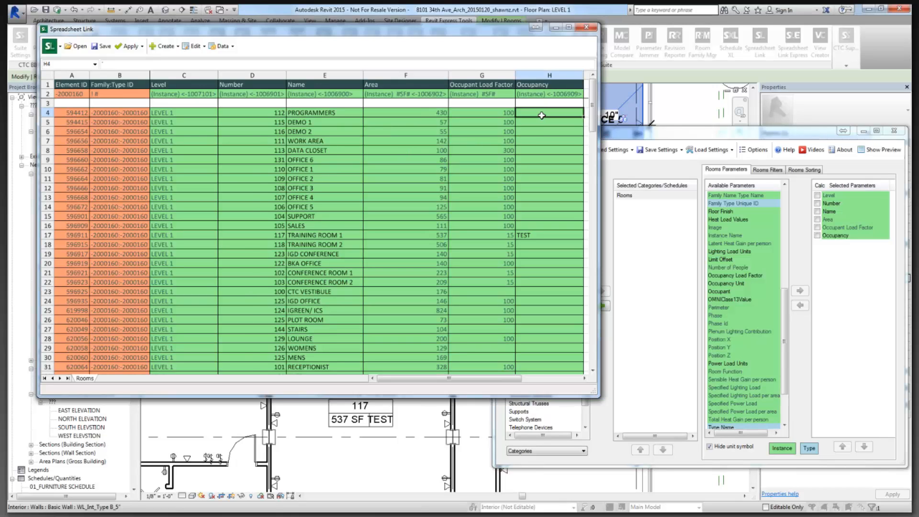
{"action": "left_click", "coordinate": [817, 235]}
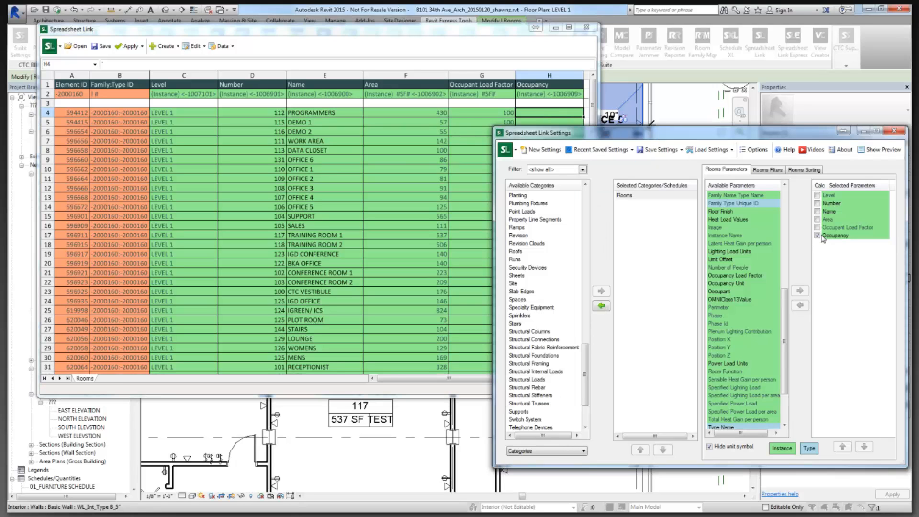
{"action": "left_click", "coordinate": [560, 112]}
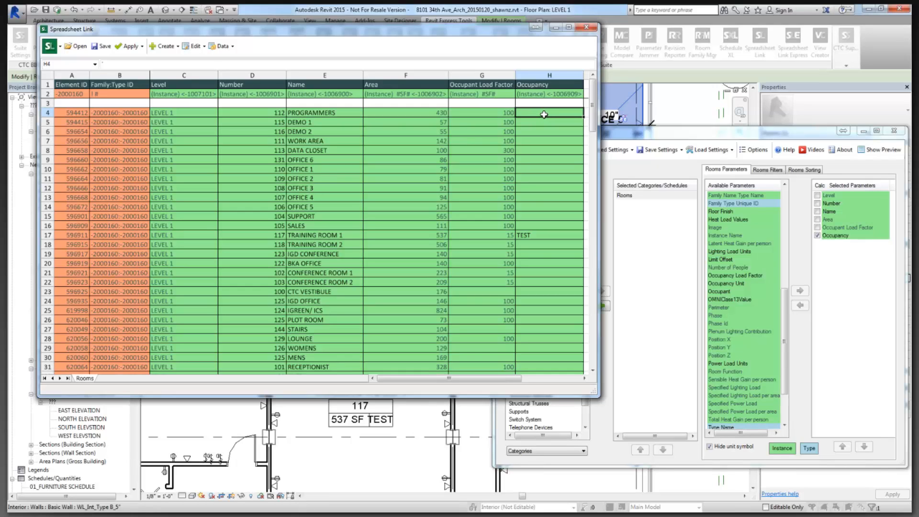
Enter =F4/G4 in H4 so Occupancy equals Area divided by Occupant Load Factor.
{"action": "type", "text": "="}
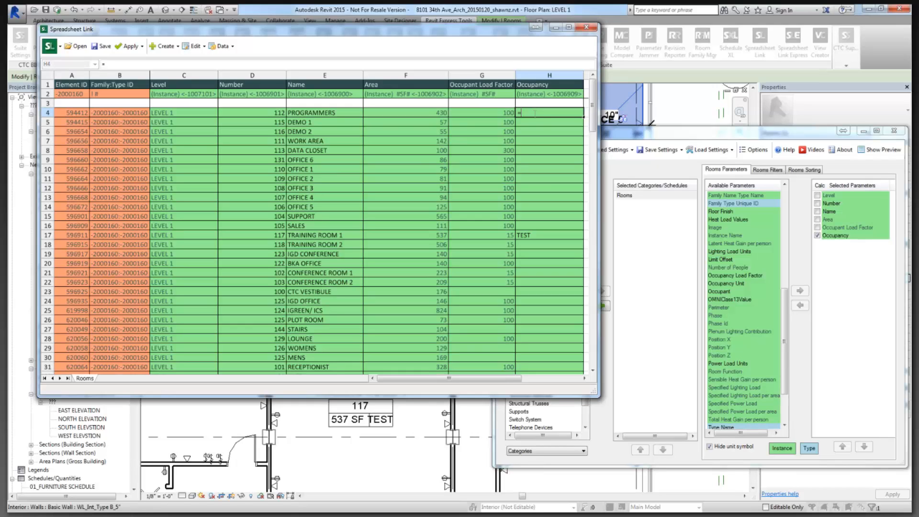
{"action": "left_click", "coordinate": [440, 112]}
{"action": "type", "text": "/"}
{"action": "left_click", "coordinate": [482, 113]}
{"action": "key", "text": "Return"}
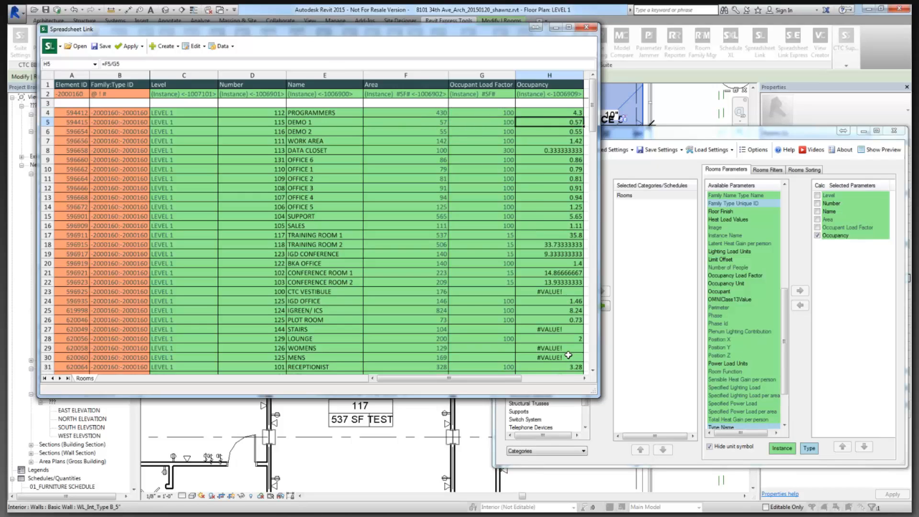
Check the occupancy results for the stairs, vestibule, Training Room 2 and IGD Conference.
{"action": "left_click", "coordinate": [552, 330]}
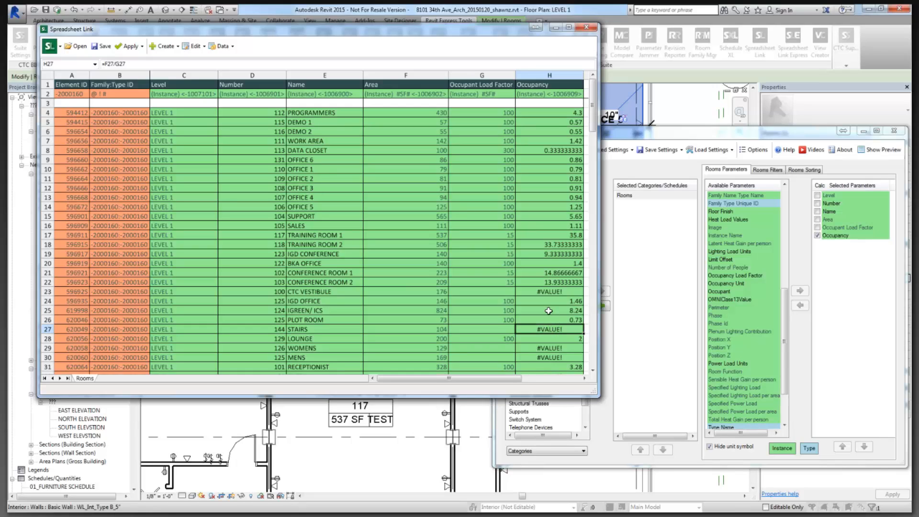
{"action": "left_click", "coordinate": [498, 291]}
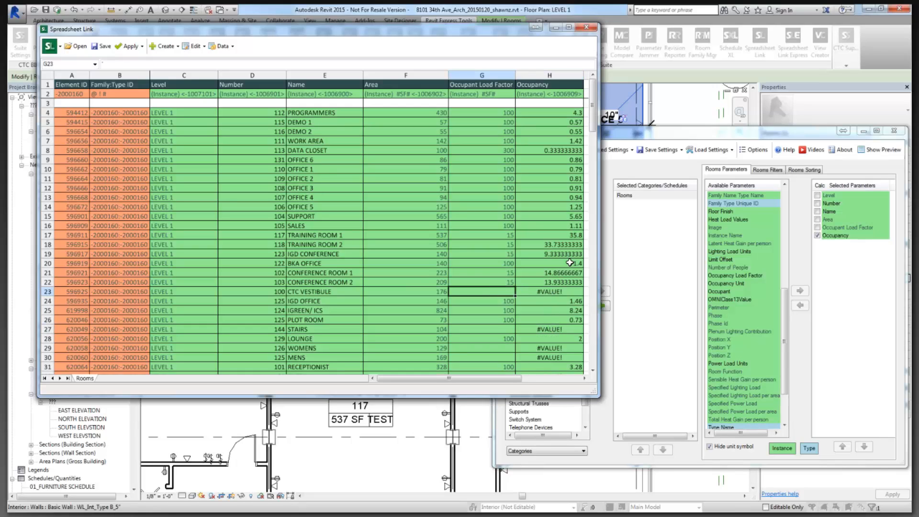
{"action": "left_click", "coordinate": [561, 245]}
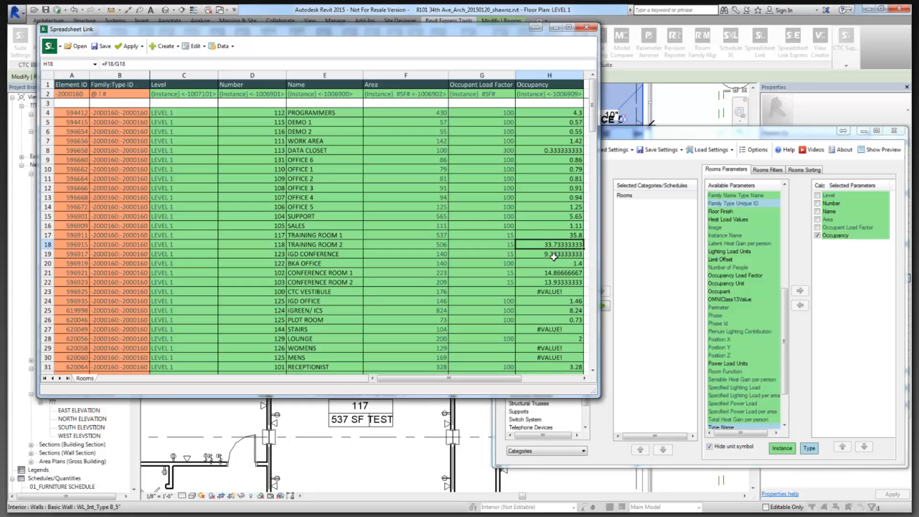
{"action": "left_click", "coordinate": [553, 256]}
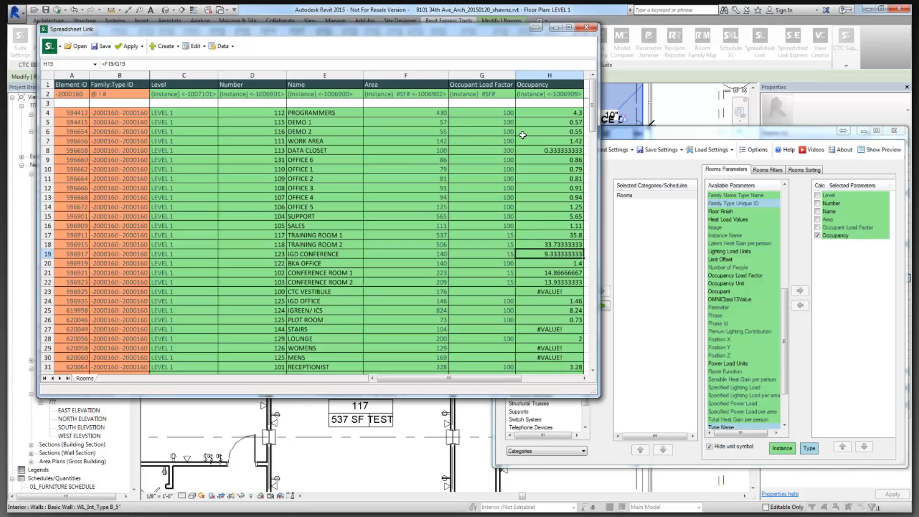
{"action": "left_click", "coordinate": [551, 115]}
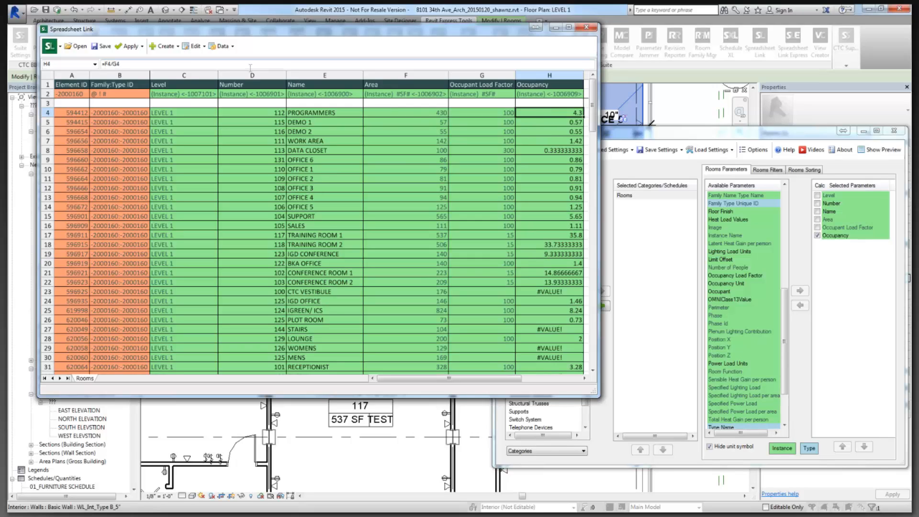
Wrap the H4 formula in IF(G4="","",…) so rooms without a load factor stay blank.
{"action": "left_click", "coordinate": [105, 64]}
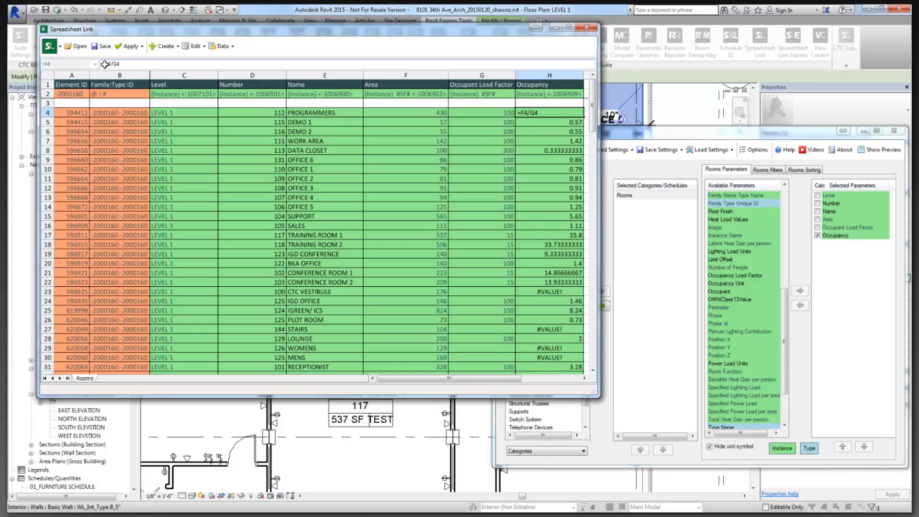
{"action": "type", "text": "if("}
{"action": "left_click", "coordinate": [501, 114]}
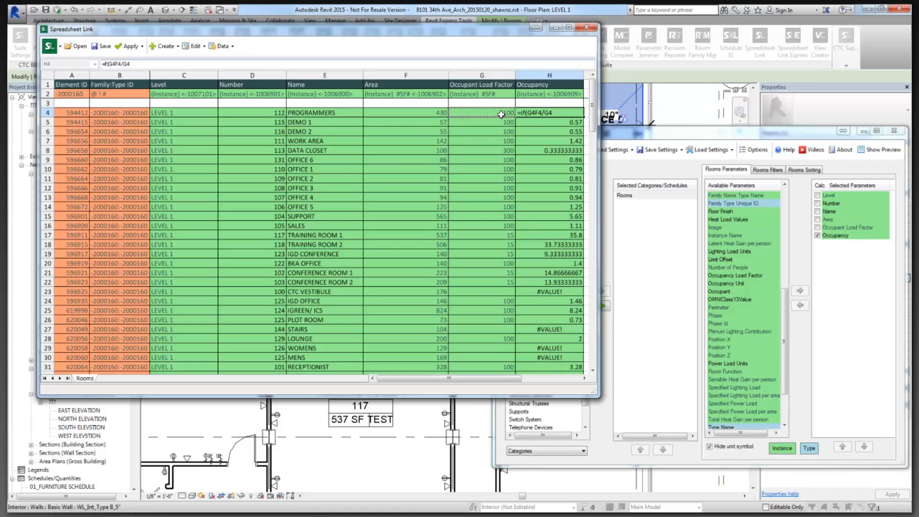
{"action": "type", "text": "=\"\""}
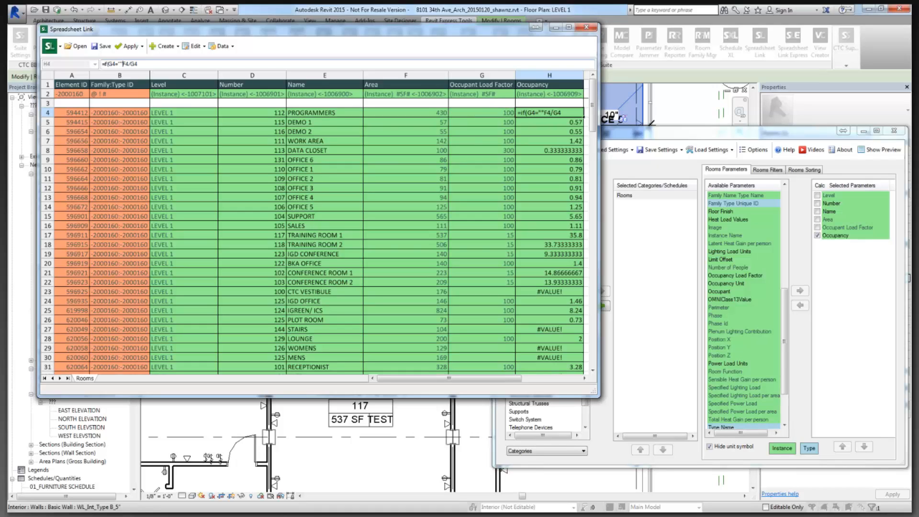
{"action": "type", "text": ",\"\","}
{"action": "left_click", "coordinate": [454, 66]}
{"action": "type", "text": ")"}
{"action": "key", "text": "Return"}
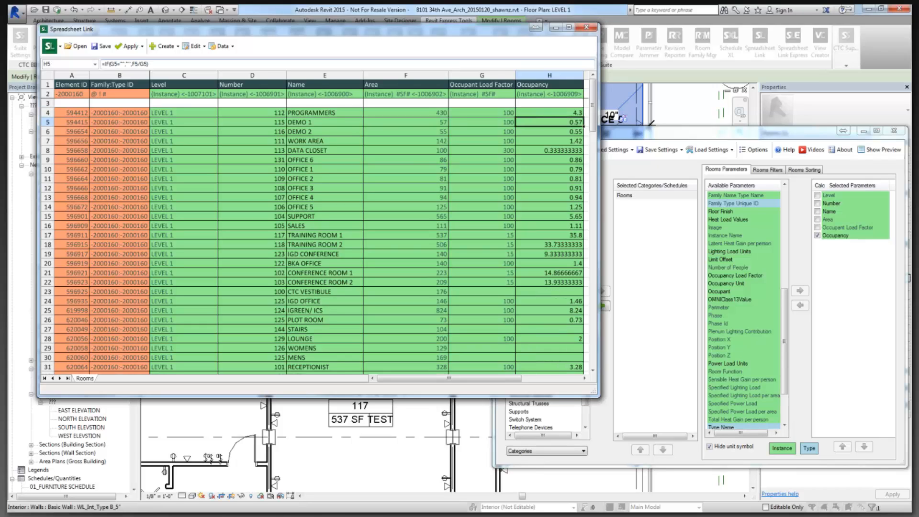
{"action": "left_click", "coordinate": [570, 293]}
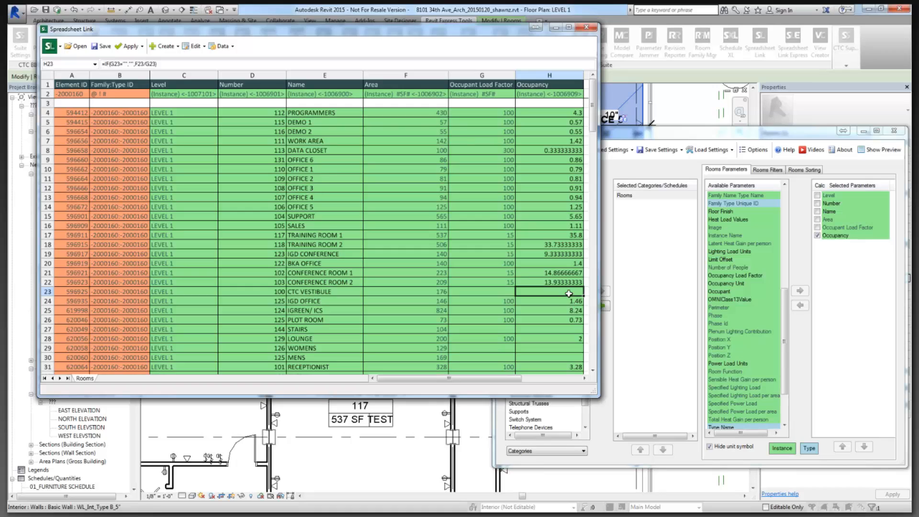
{"action": "left_click", "coordinate": [565, 112]}
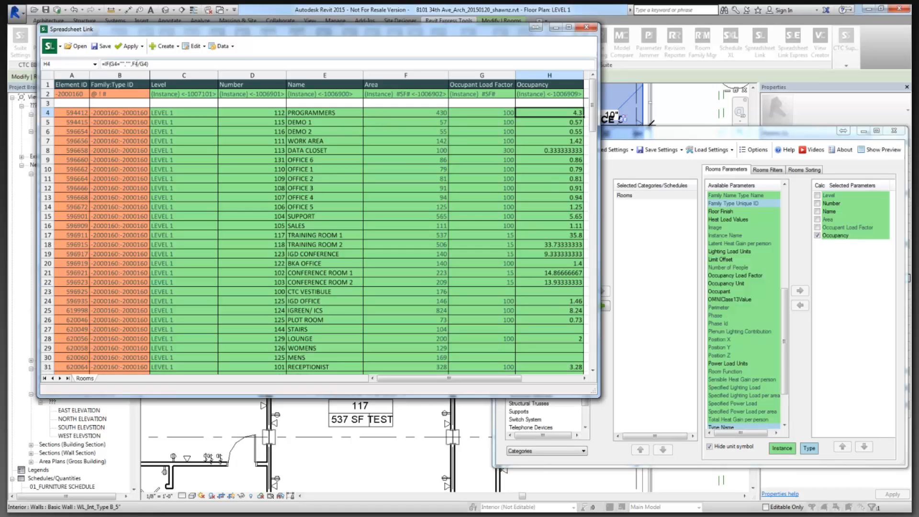
Apply ROUNDDOWN to F4/G4 in H4 so occupancy shows whole numbers.
{"action": "left_click", "coordinate": [132, 63]}
{"action": "type", "text": "rounddo"}
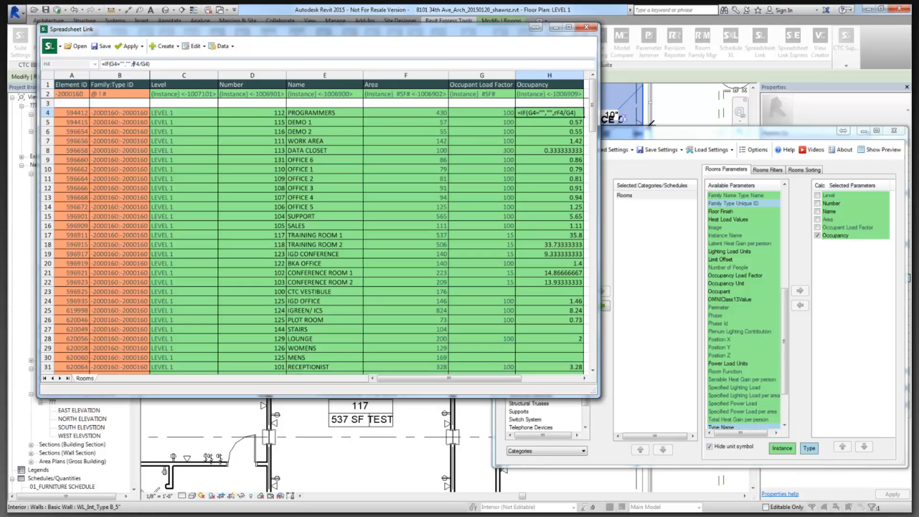
{"action": "type", "text": "wn"}
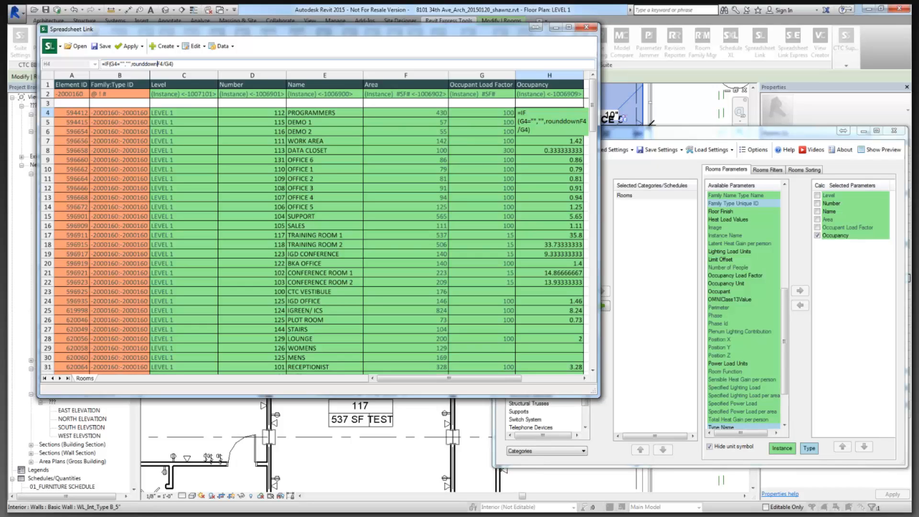
{"action": "type", "text": "("}
{"action": "type", "text": ")"}
{"action": "key", "text": "Return"}
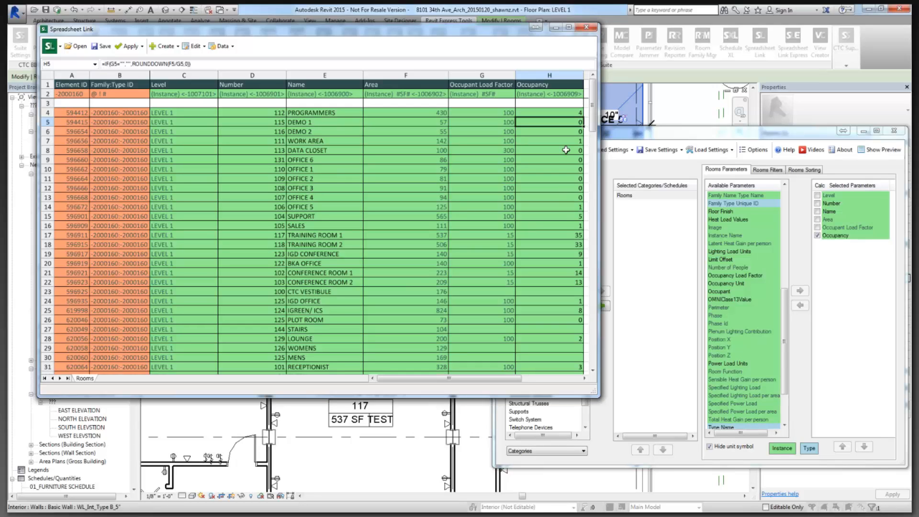
{"action": "left_click", "coordinate": [176, 64]}
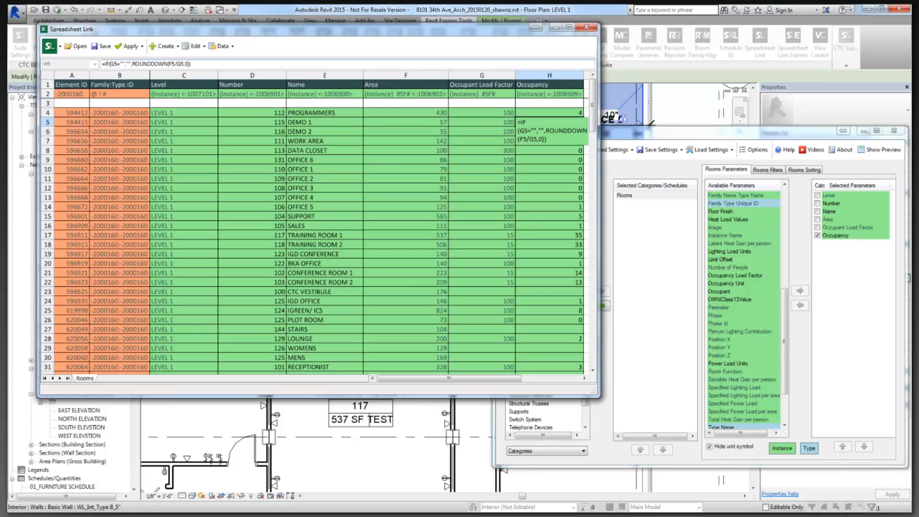
{"action": "type", "text": "if"}
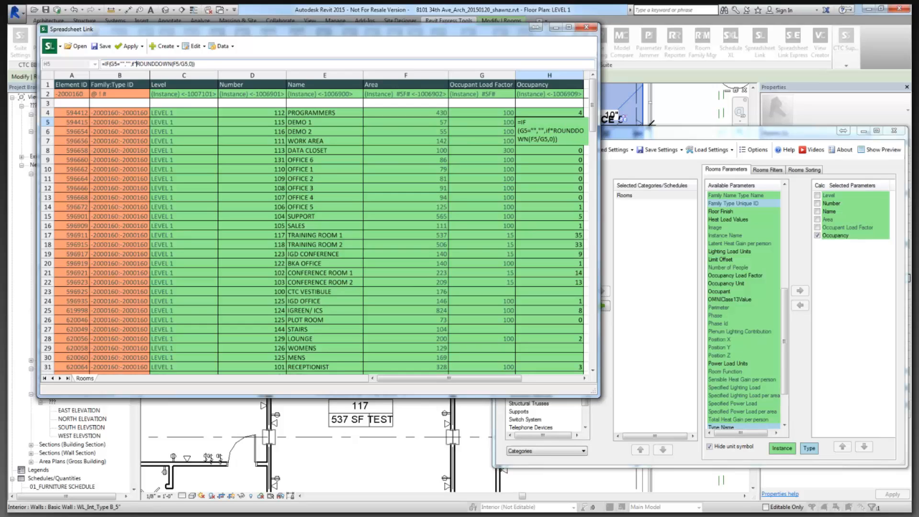
{"action": "type", "text": "("}
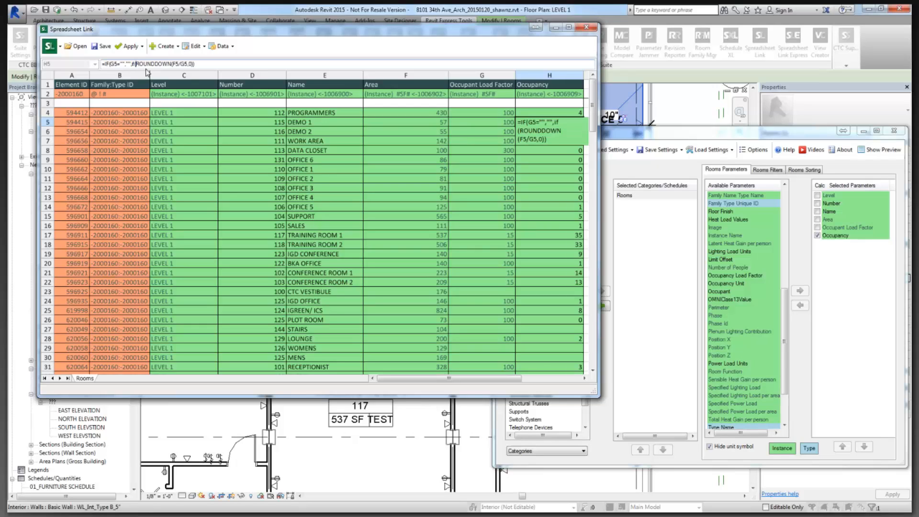
{"action": "key", "text": "shift+End"}
{"action": "left_click", "coordinate": [194, 64]}
{"action": "type", "text": "=0,1"}
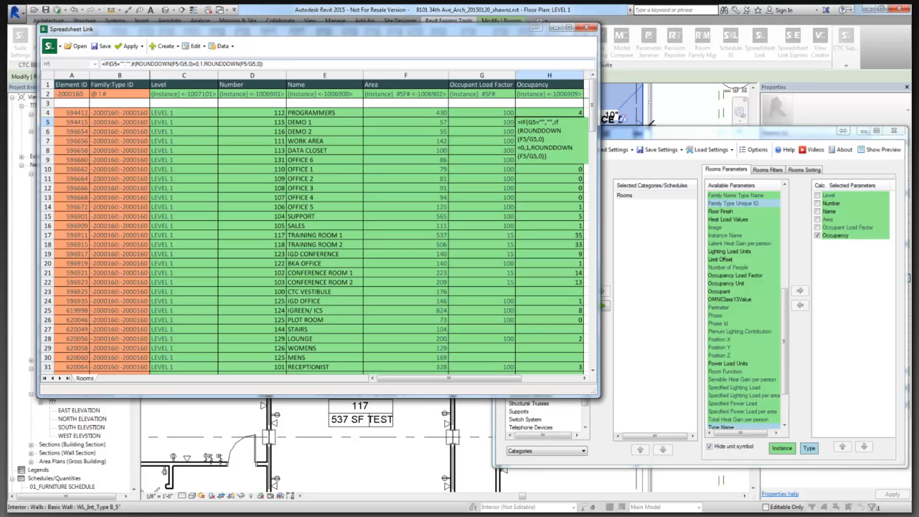
{"action": "key", "text": "Return"}
{"action": "key", "text": "Return"}
{"action": "key", "text": "Return"}
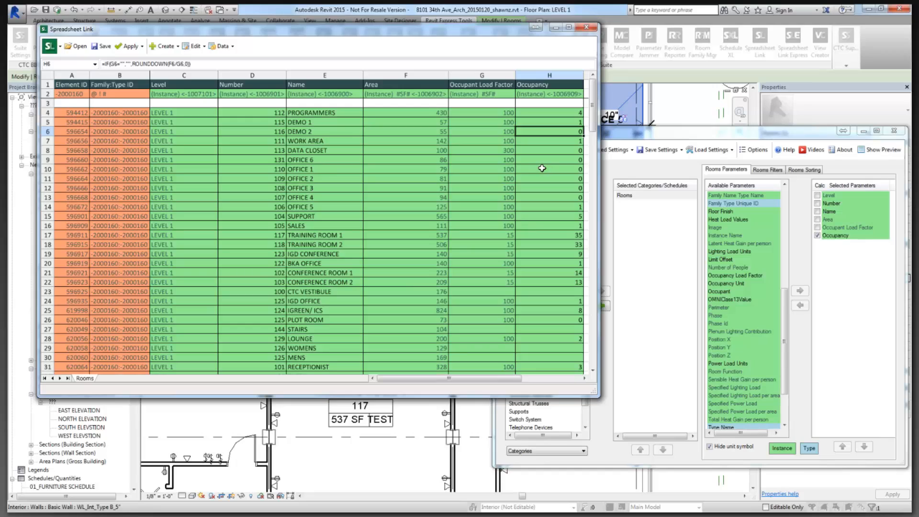
Copy the minimum-of-1 occupancy formula from H5 into H4 and recommit it so zero results become 1.
{"action": "left_click", "coordinate": [567, 113]}
{"action": "left_click", "coordinate": [566, 123]}
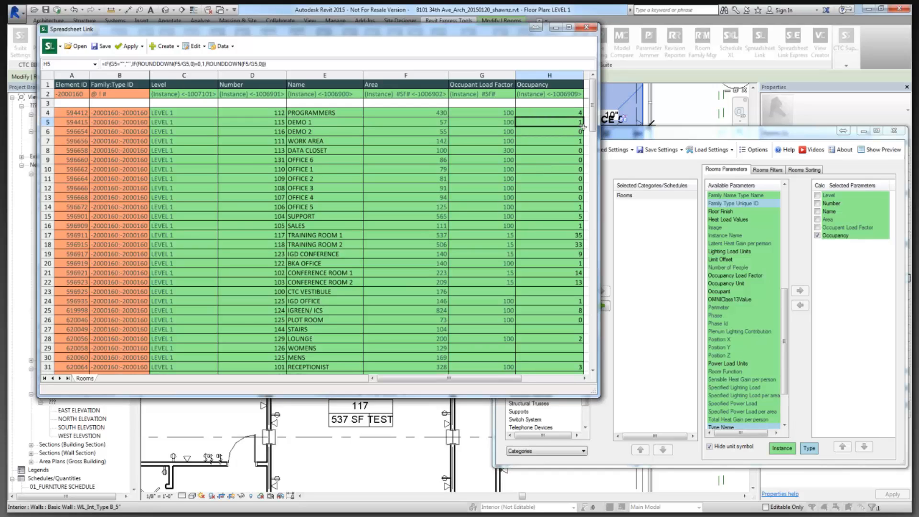
{"action": "left_click_drag", "start_coordinate": [583, 126], "coordinate": [581, 111]}
{"action": "left_click", "coordinate": [568, 114]}
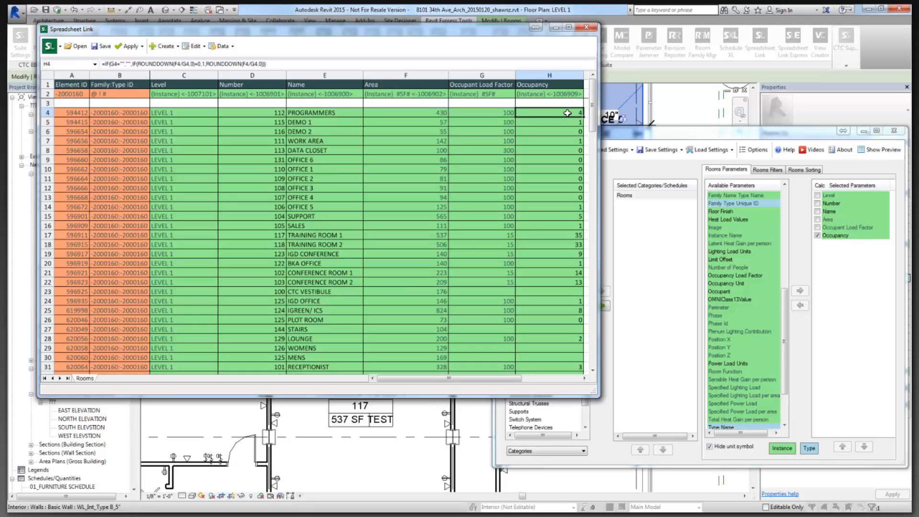
{"action": "left_click", "coordinate": [324, 66]}
{"action": "key", "text": "Return"}
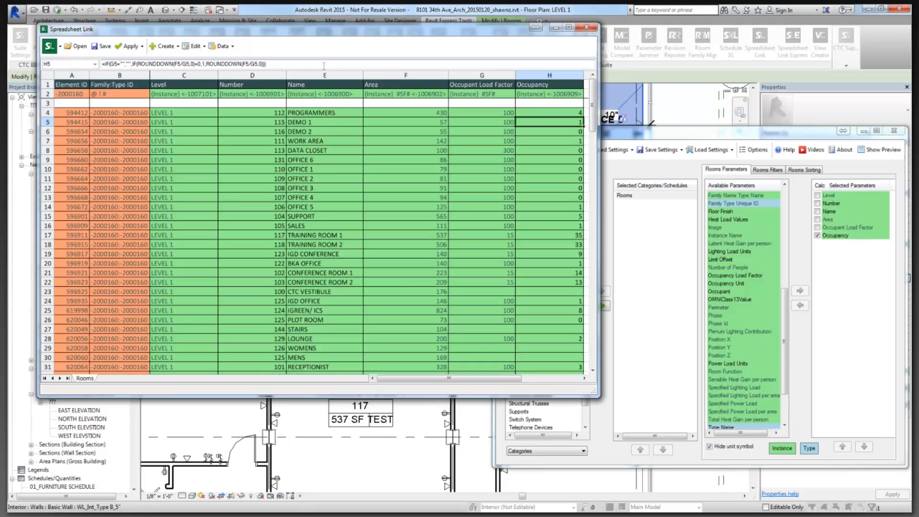
{"action": "left_click", "coordinate": [556, 114]}
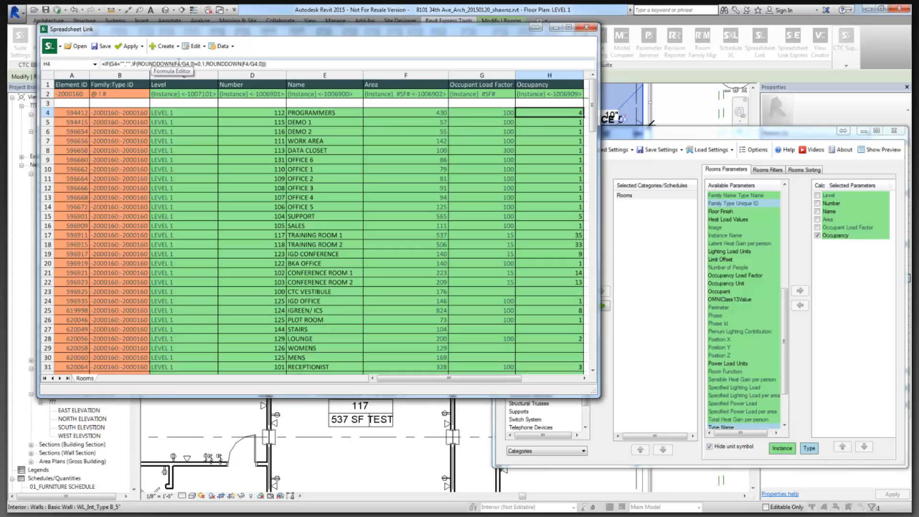
{"action": "left_click", "coordinate": [202, 64]}
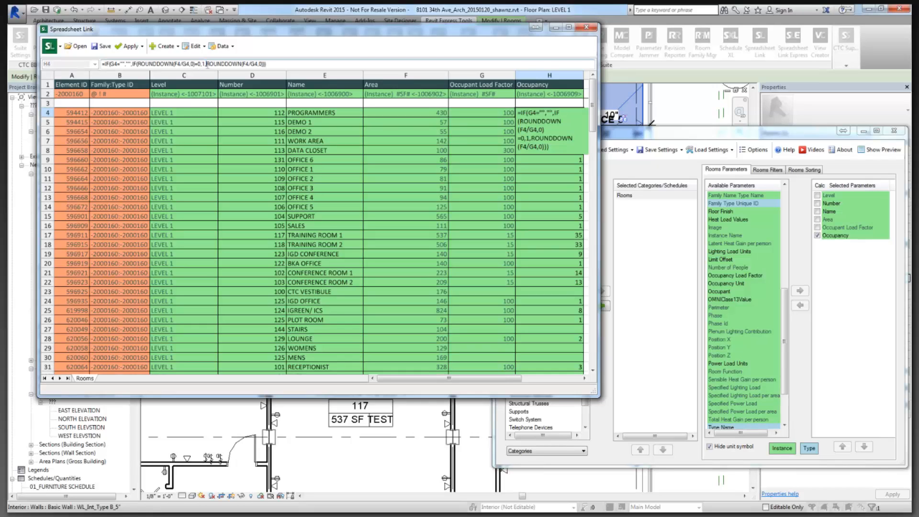
{"action": "left_click_drag", "start_coordinate": [207, 64], "coordinate": [259, 64]}
{"action": "key", "text": "Return"}
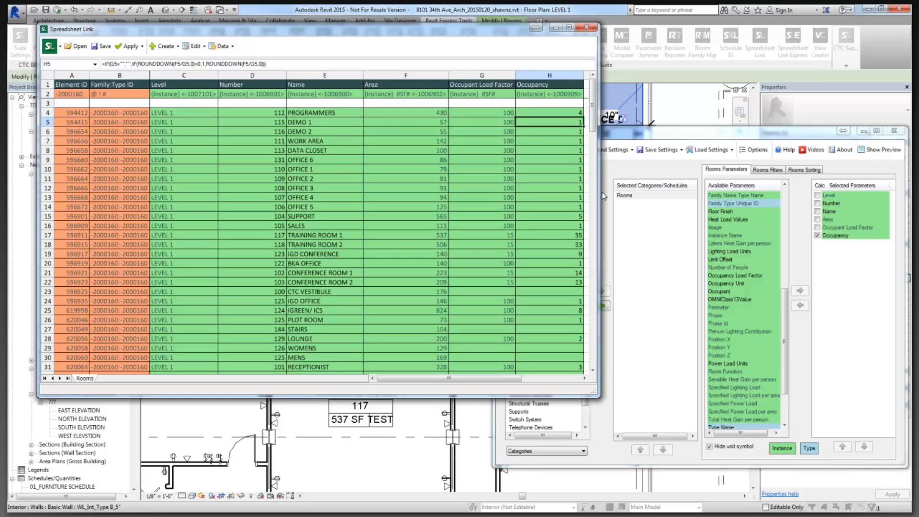
{"action": "mouse_move", "coordinate": [592, 128]}
{"action": "left_mouse_down"}
{"action": "mouse_move", "coordinate": [598, 336]}
{"action": "mouse_move", "coordinate": [596, 112]}
{"action": "left_mouse_up"}
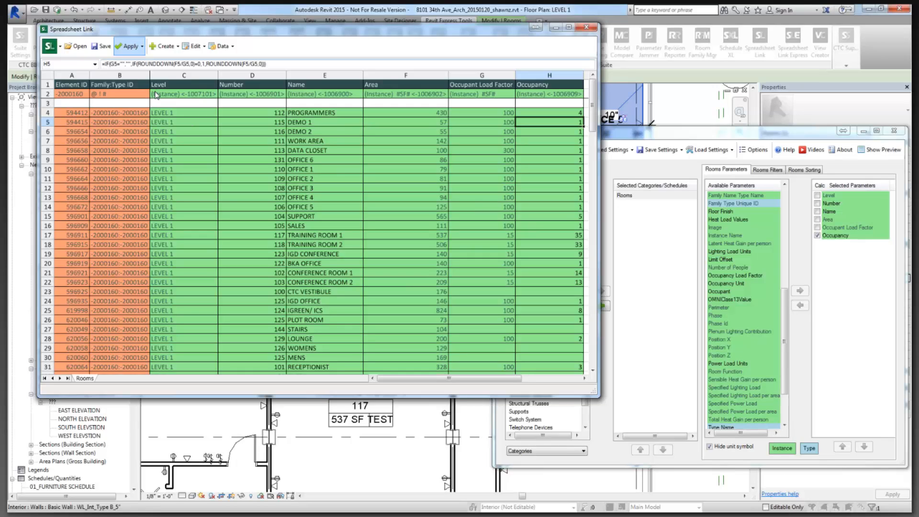
Save the sheet as 20150609-OCC_FixtCalcs.xlsx in Room Calculations and open it in Excel.
{"action": "left_click", "coordinate": [105, 48]}
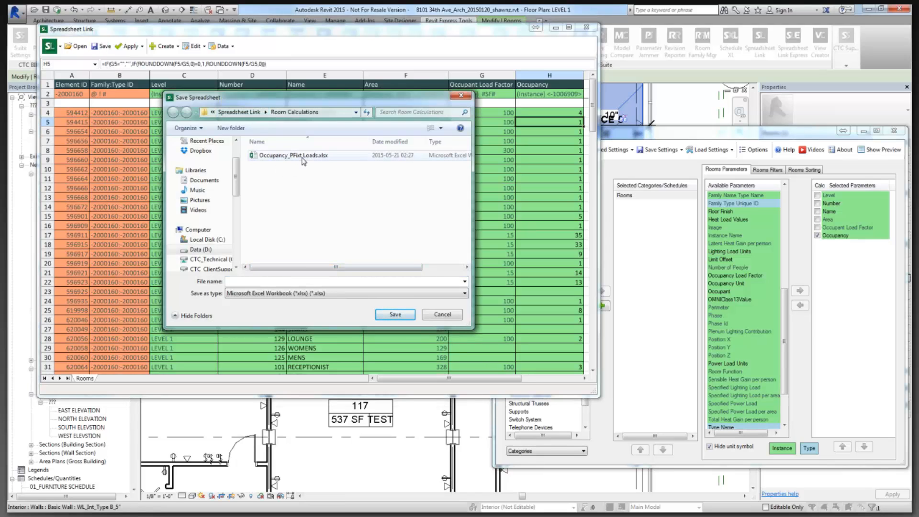
{"action": "left_click", "coordinate": [287, 279]}
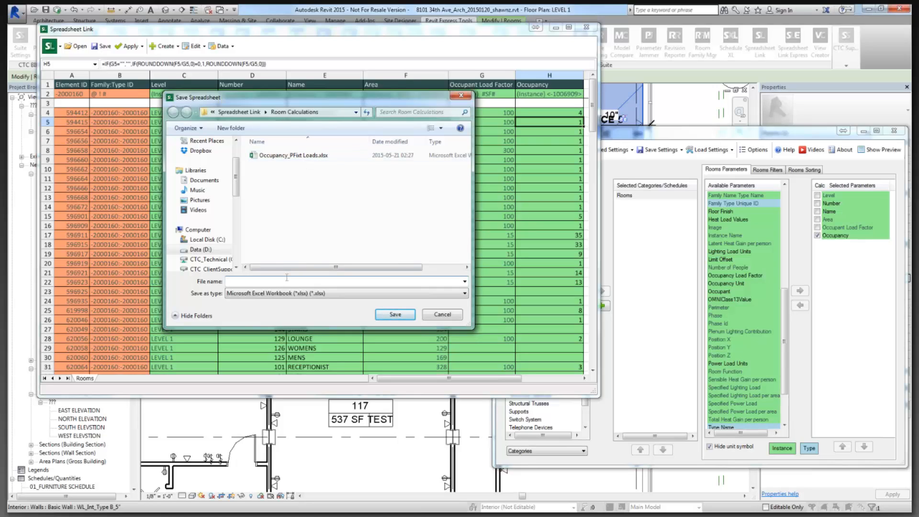
{"action": "type", "text": "20150609-OCC_FixtCalcs"}
{"action": "key", "text": "Return"}
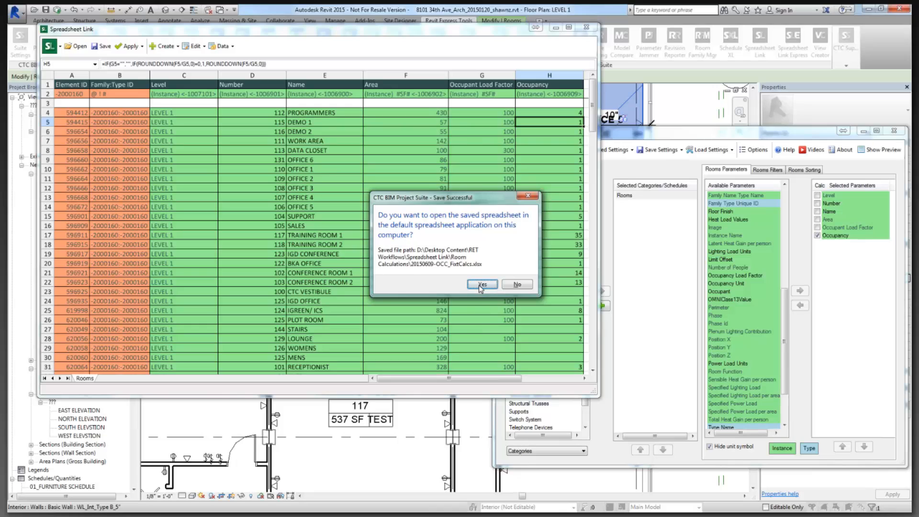
{"action": "left_click_drag", "start_coordinate": [449, 198], "coordinate": [465, 147]}
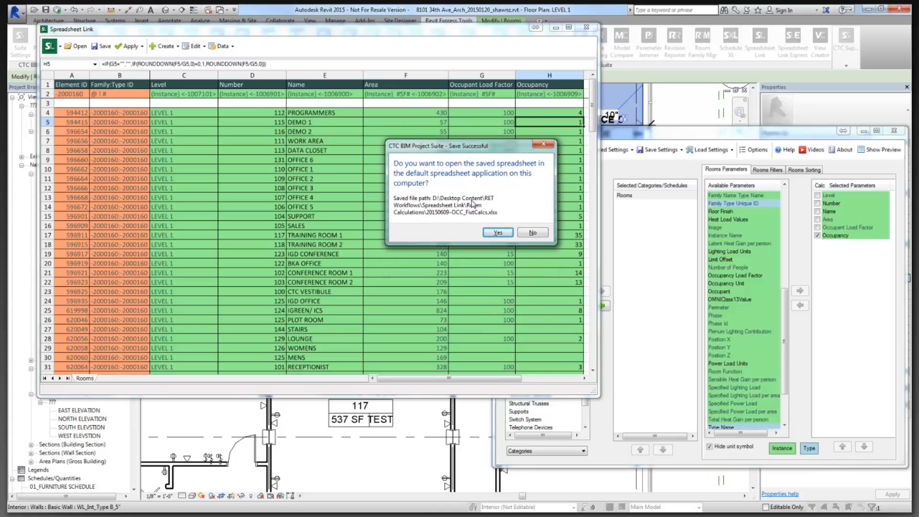
{"action": "left_click", "coordinate": [497, 231]}
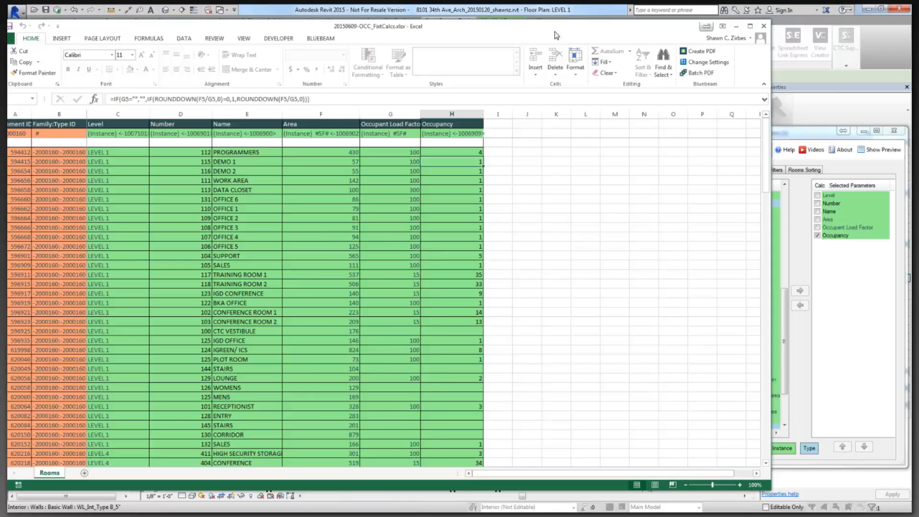
Move the Excel window over Revit and add a blank Sheet1 beside the Rooms tab.
{"action": "left_click_drag", "start_coordinate": [555, 35], "coordinate": [620, 36]}
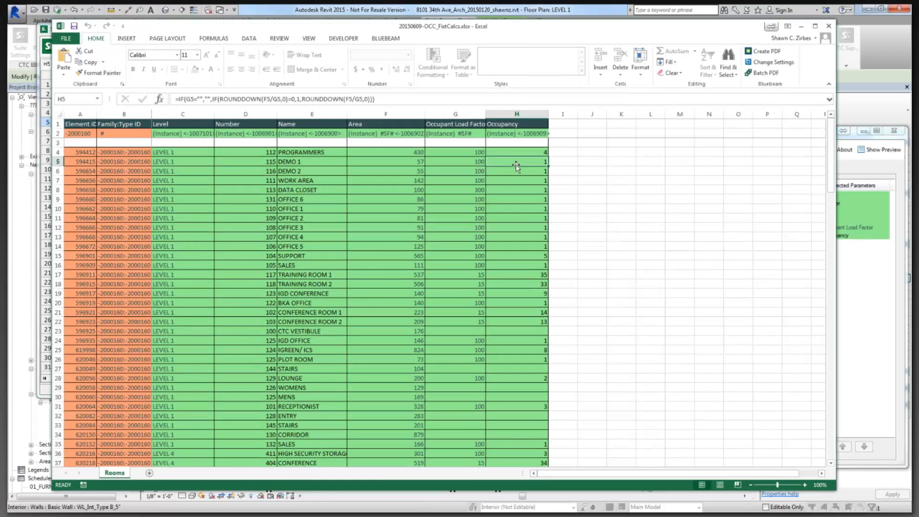
{"action": "left_click", "coordinate": [150, 474]}
{"action": "right_click", "coordinate": [149, 474]}
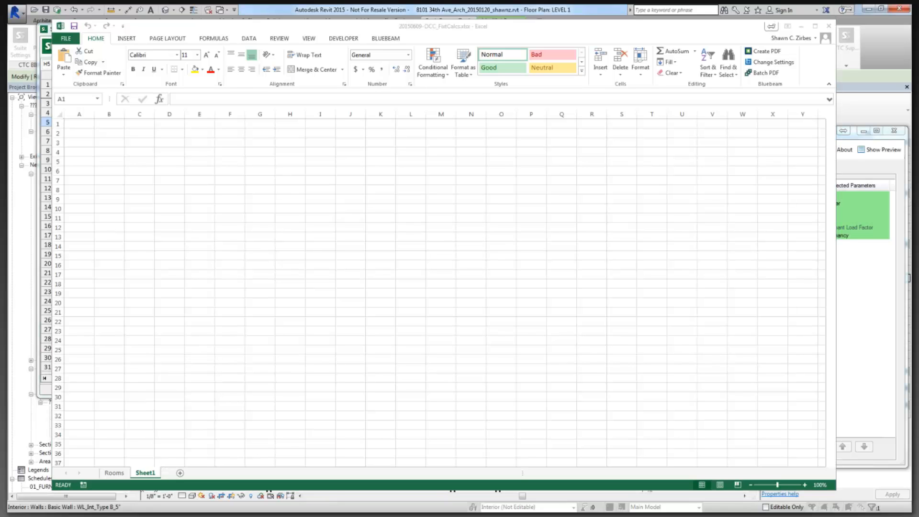
Bring the plumbing fixture count PDF in Chrome over Excel and scroll to Example 1.
{"action": "left_click_drag", "start_coordinate": [0, 64], "coordinate": [430, 28]}
{"action": "scroll", "coordinate": [383, 115], "scroll_direction": "down", "scroll_amount": 2}
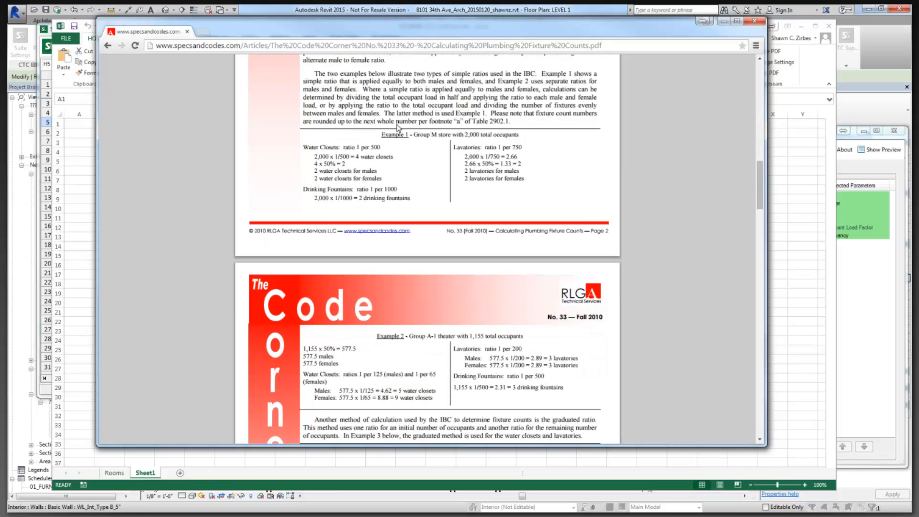
{"action": "scroll", "coordinate": [398, 127], "scroll_direction": "down", "scroll_amount": 5}
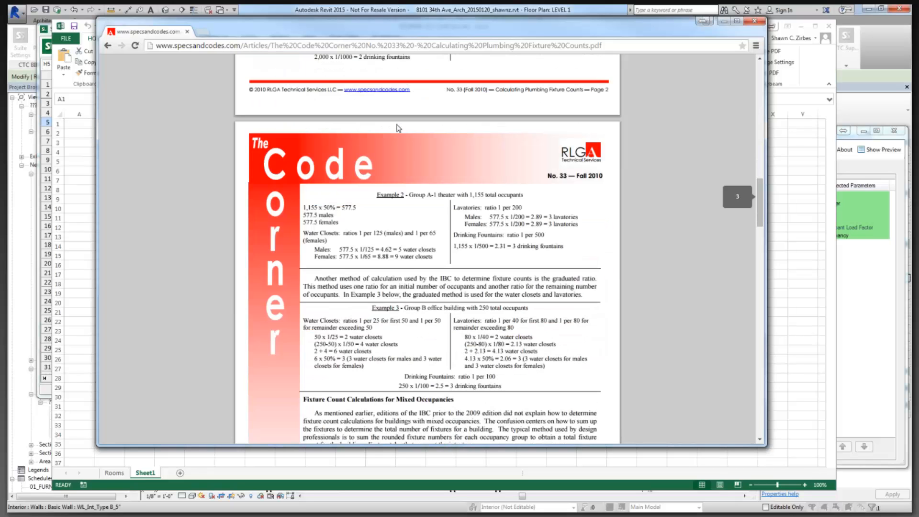
{"action": "scroll", "coordinate": [397, 128], "scroll_direction": "down", "scroll_amount": 2}
{"action": "scroll", "coordinate": [304, 241], "scroll_direction": "up", "scroll_amount": 20}
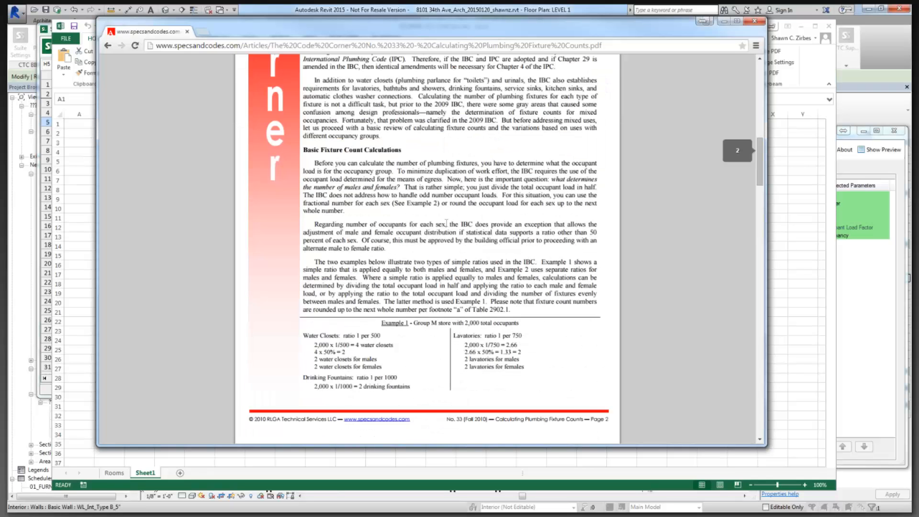
Highlight the Water Closets ratio 1 per 500 line in Example 1.
{"action": "left_click_drag", "start_coordinate": [304, 242], "coordinate": [408, 229]}
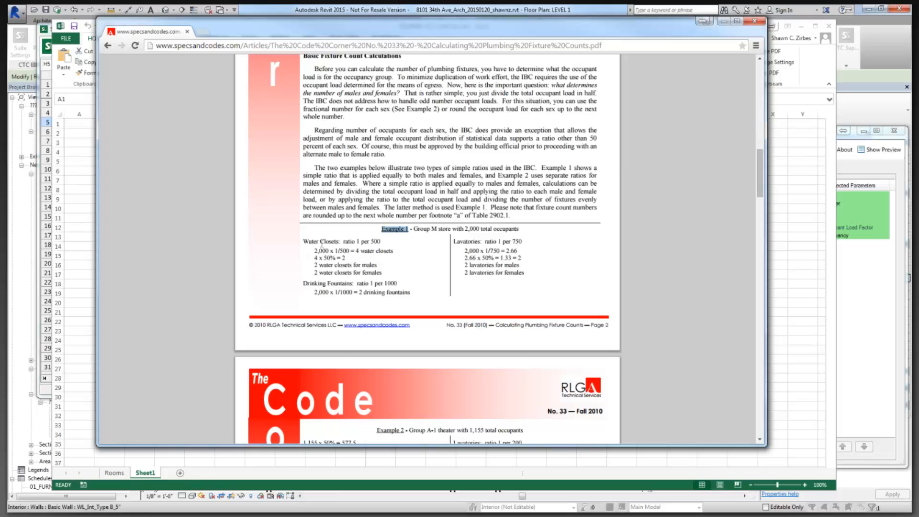
{"action": "left_click_drag", "start_coordinate": [343, 242], "coordinate": [388, 243]}
{"action": "left_click_drag", "start_coordinate": [303, 283], "coordinate": [405, 293]}
{"action": "left_click_drag", "start_coordinate": [454, 241], "coordinate": [509, 258]}
{"action": "left_click", "coordinate": [308, 248]}
{"action": "left_click_drag", "start_coordinate": [303, 241], "coordinate": [384, 240]}
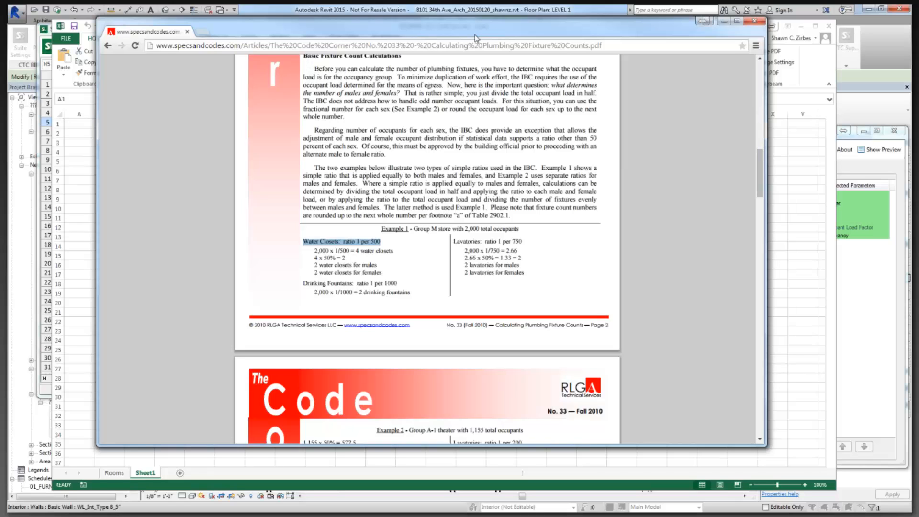
Move Chrome aside, rename Sheet1 to 'PFixt Method 1' and select cell A1.
{"action": "left_click_drag", "start_coordinate": [476, 36], "coordinate": [0, 144]}
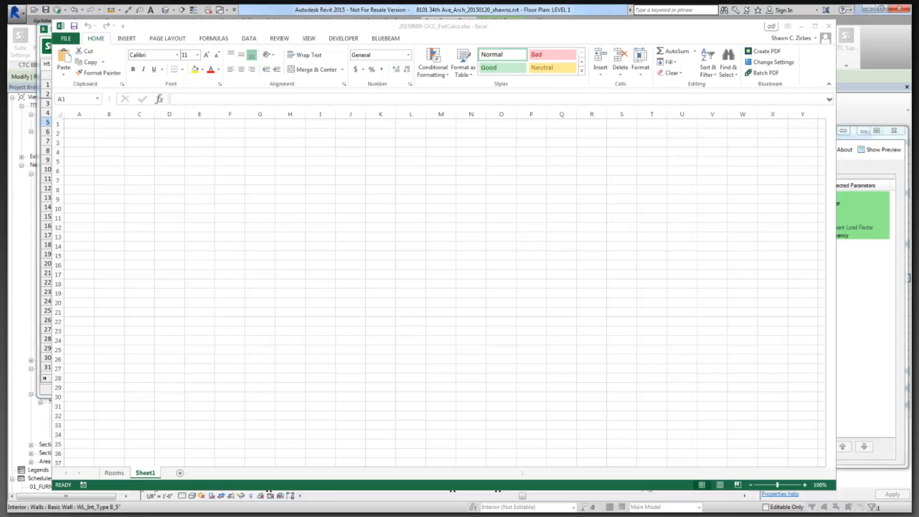
{"action": "left_click", "coordinate": [147, 474]}
{"action": "right_click", "coordinate": [151, 474]}
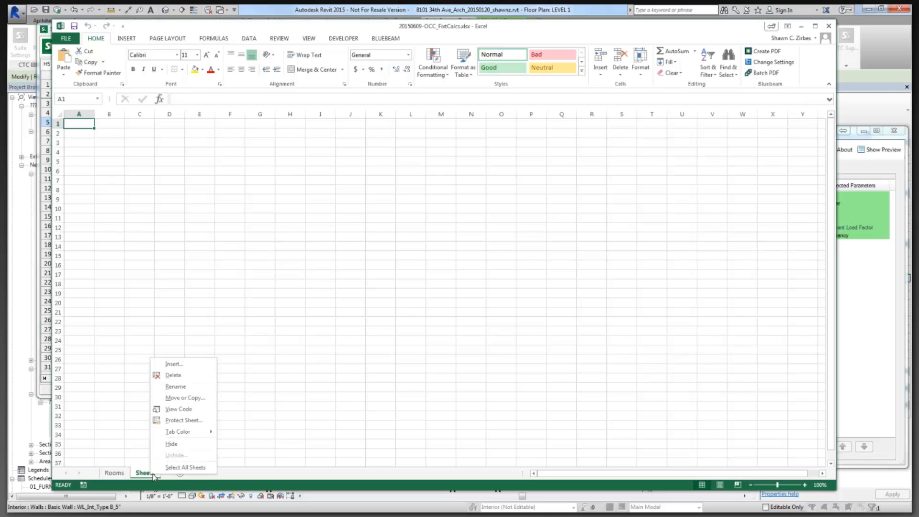
{"action": "left_click", "coordinate": [183, 386]}
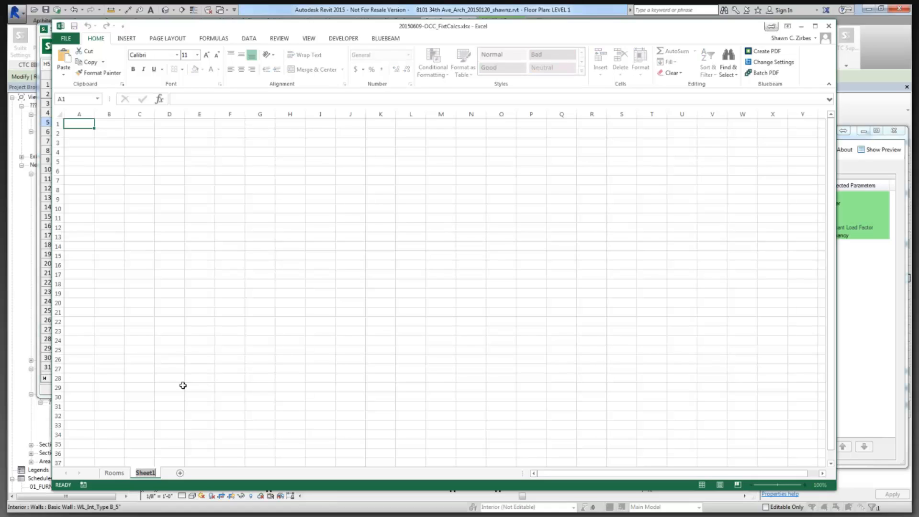
{"action": "key", "text": "BackSpace"}
{"action": "type", "text": "PFixt Method 1"}
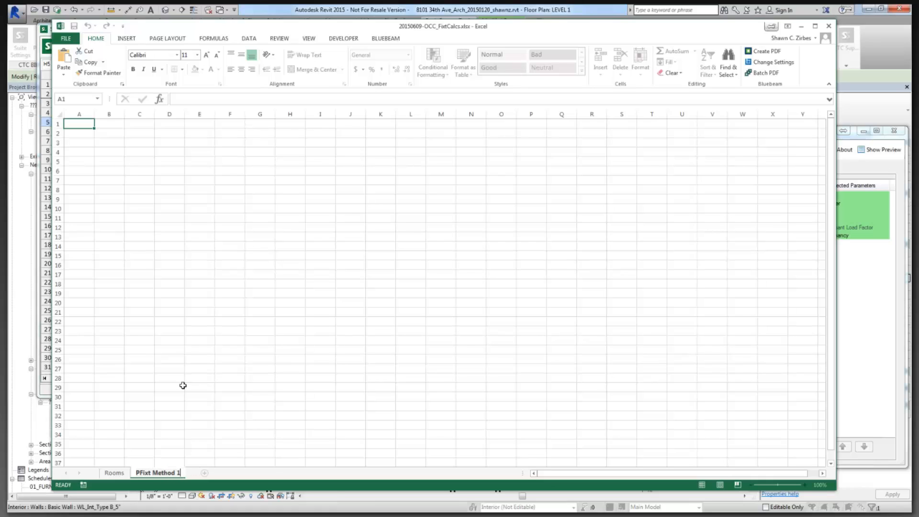
{"action": "key", "text": "Return"}
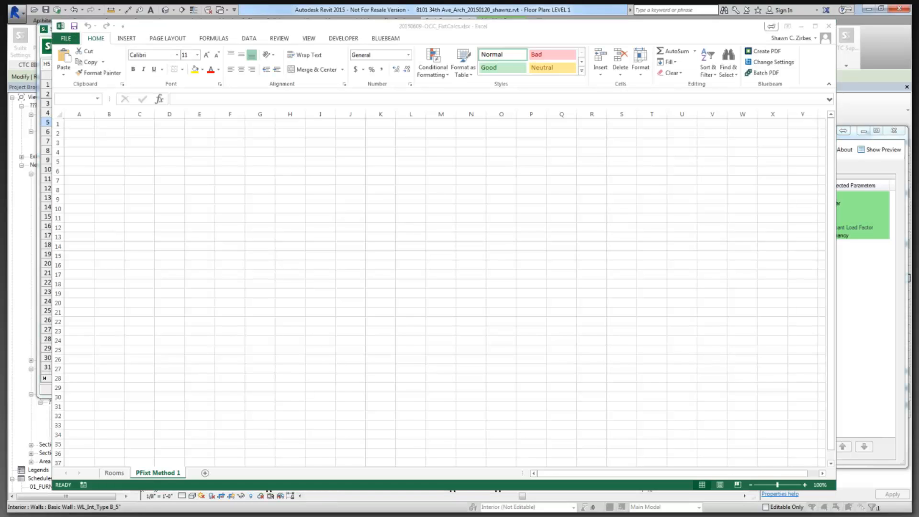
{"action": "left_click", "coordinate": [88, 127]}
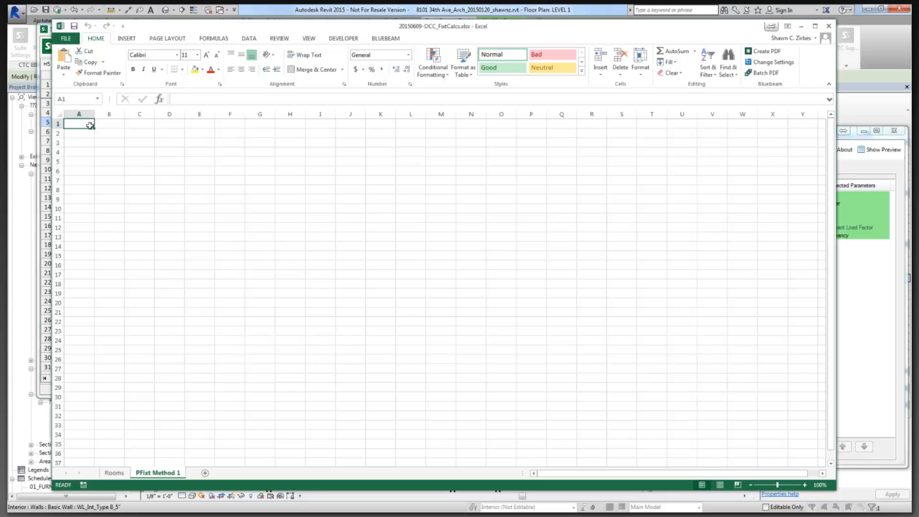
Enter 'Water Closets' in A1, merged across A1:B1 and left-aligned.
{"action": "type", "text": "Water C"}
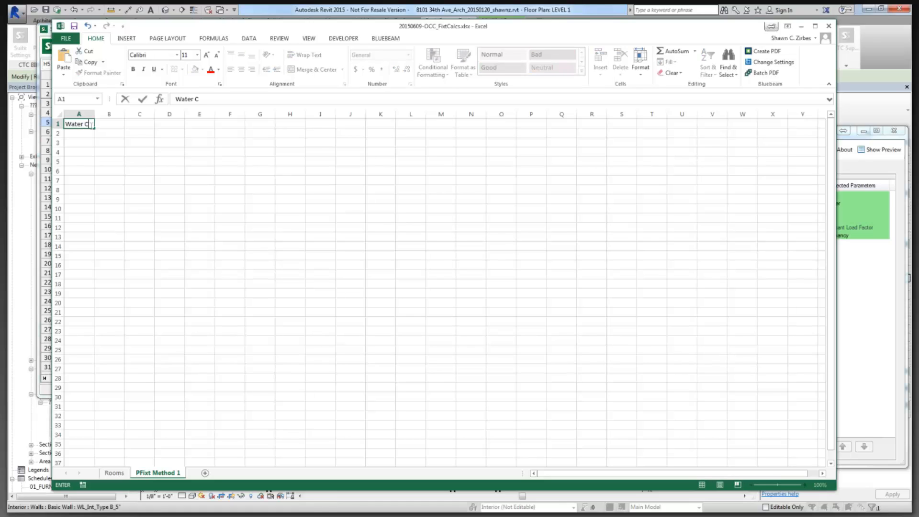
{"action": "type", "text": "losets:"}
{"action": "left_click", "coordinate": [129, 125]}
{"action": "left_click_drag", "start_coordinate": [81, 124], "coordinate": [104, 125]}
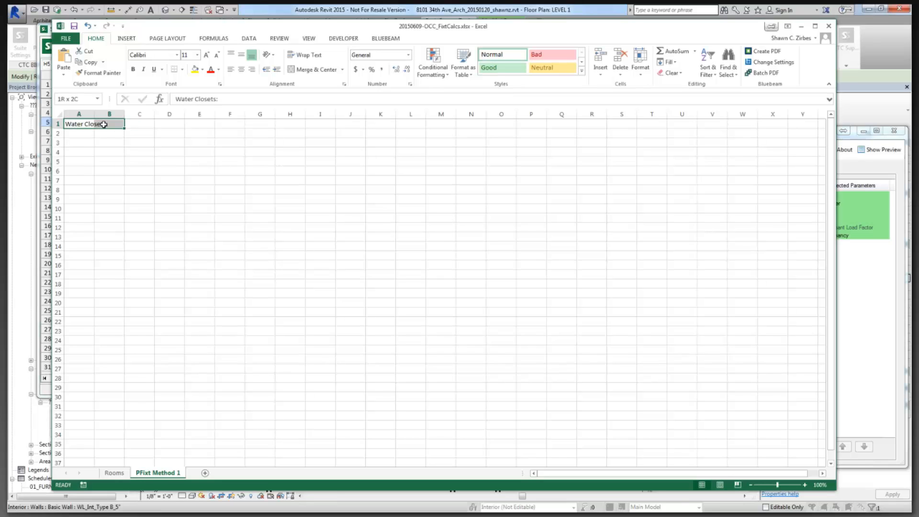
{"action": "left_click", "coordinate": [314, 69]}
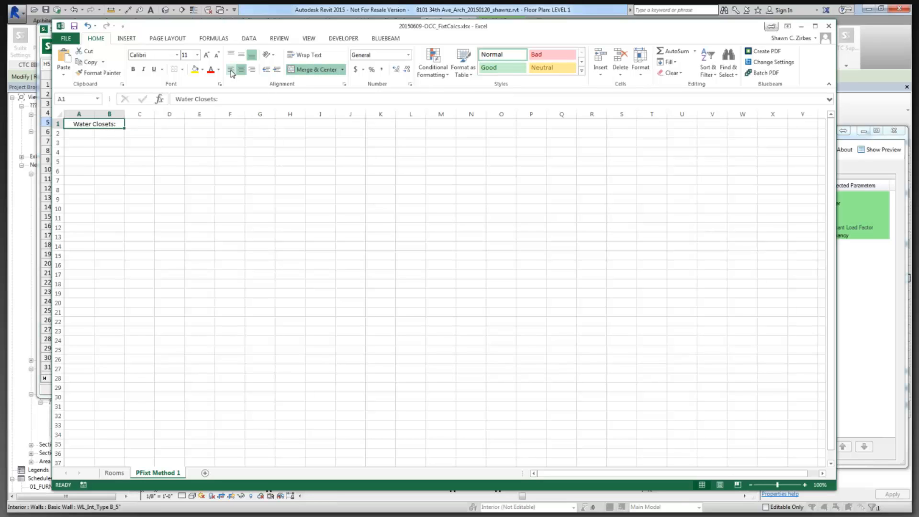
{"action": "left_click", "coordinate": [230, 71]}
Enter 'Ratio 1 per 500' in C1, merged across C1:D1 and left-aligned.
{"action": "left_click", "coordinate": [137, 126]}
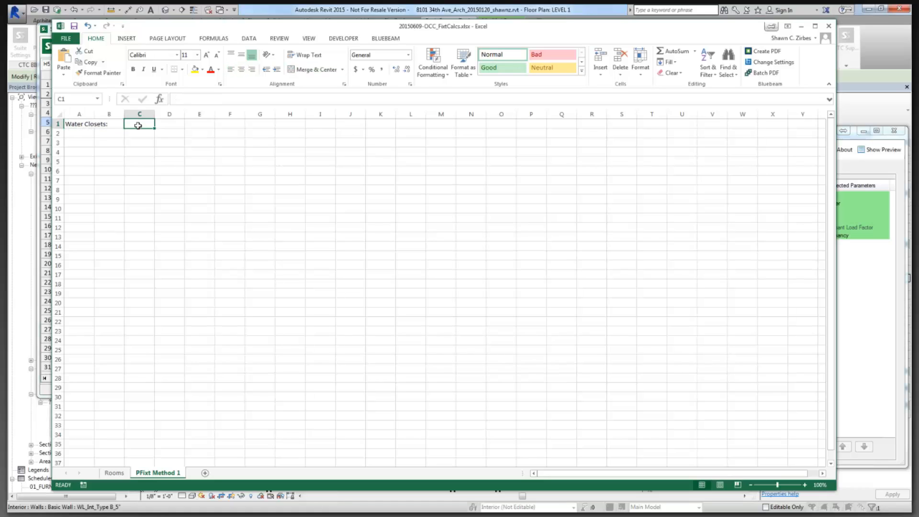
{"action": "type", "text": "Ratio"}
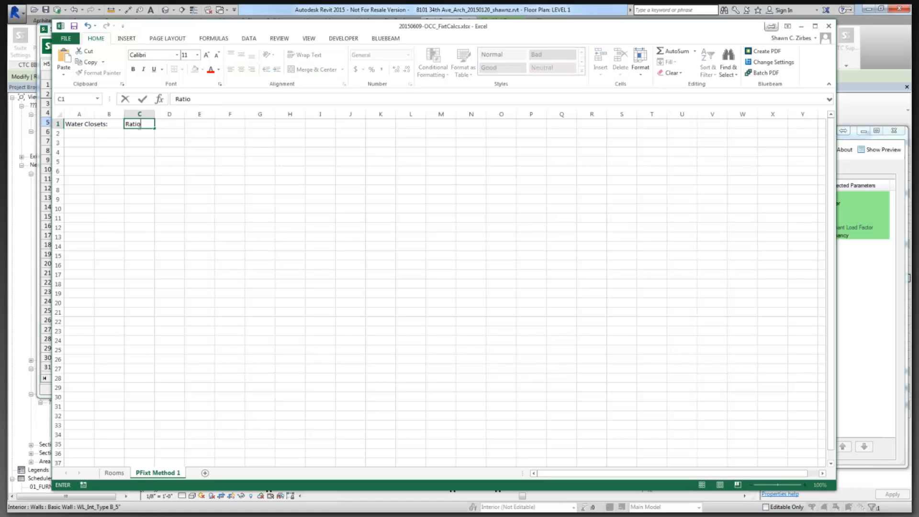
{"action": "type", "text": " 1 per 500"}
{"action": "key", "text": "Return"}
{"action": "left_click_drag", "start_coordinate": [140, 124], "coordinate": [168, 125]}
{"action": "left_click", "coordinate": [313, 70]}
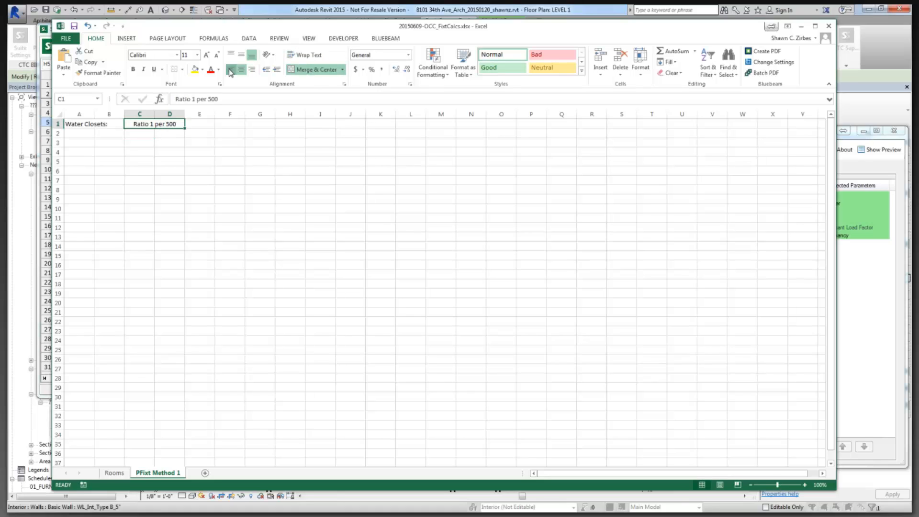
{"action": "left_click", "coordinate": [231, 71]}
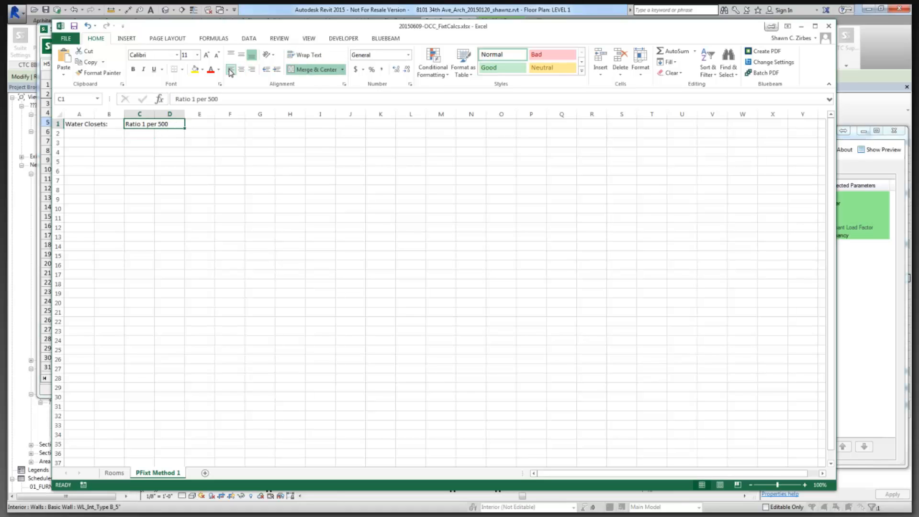
{"action": "left_click", "coordinate": [79, 134]}
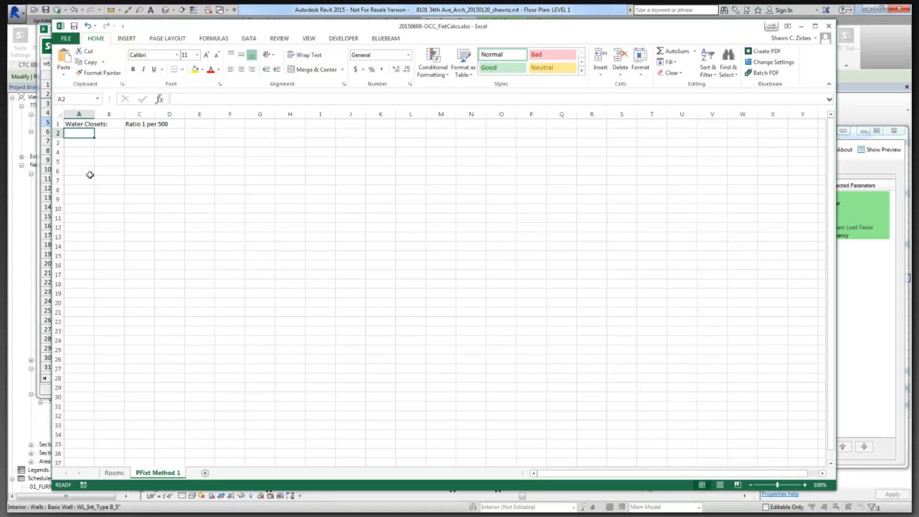
{"action": "left_click", "coordinate": [115, 473]}
{"action": "scroll", "coordinate": [186, 278], "scroll_direction": "down", "scroll_amount": 9}
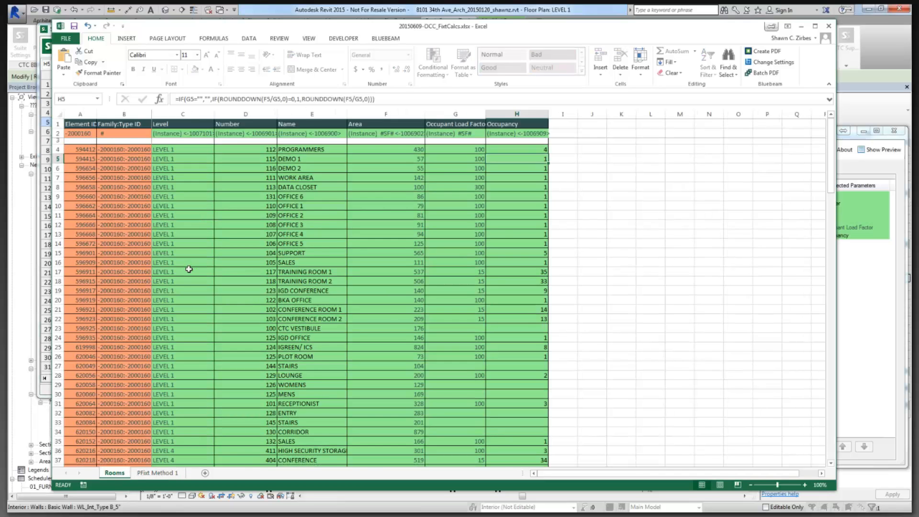
{"action": "scroll", "coordinate": [185, 294], "scroll_direction": "down", "scroll_amount": 12}
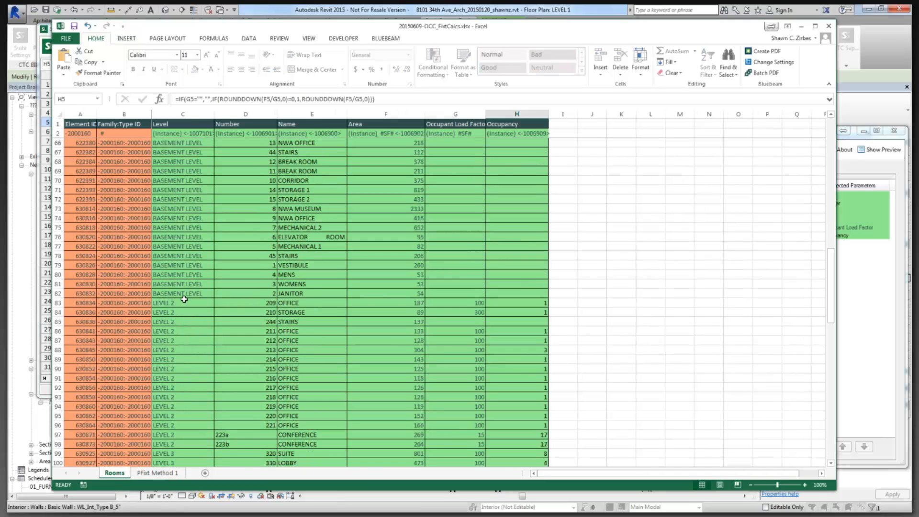
{"action": "scroll", "coordinate": [183, 313], "scroll_direction": "down", "scroll_amount": 20}
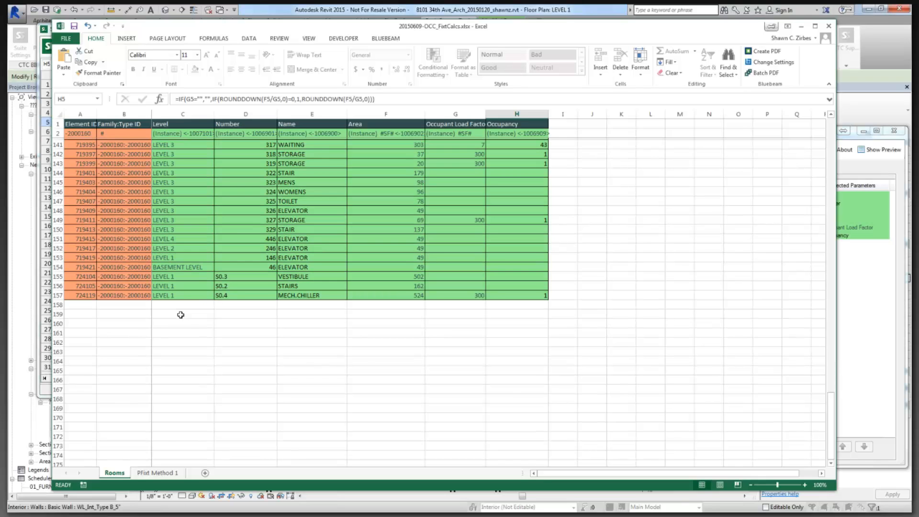
{"action": "scroll", "coordinate": [181, 315], "scroll_direction": "up", "scroll_amount": 20}
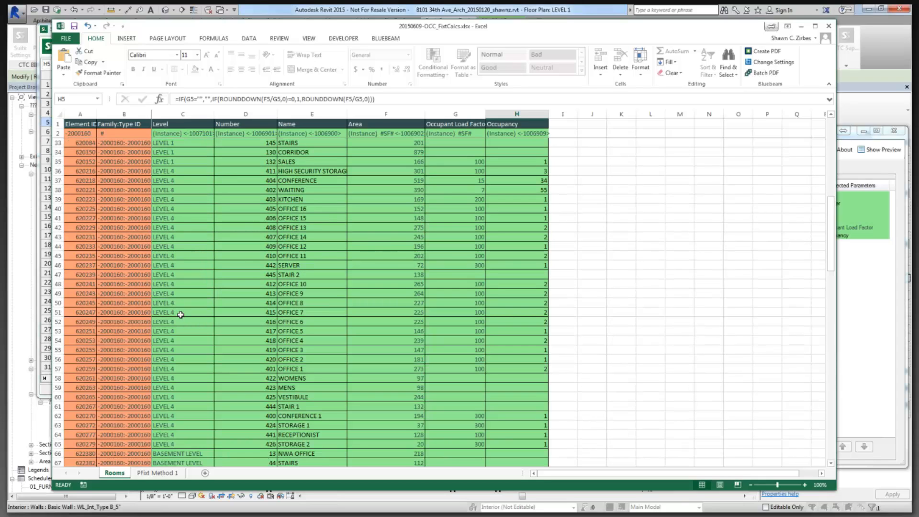
{"action": "key", "text": "ctrl+Page_Down"}
{"action": "type", "text": "BA"}
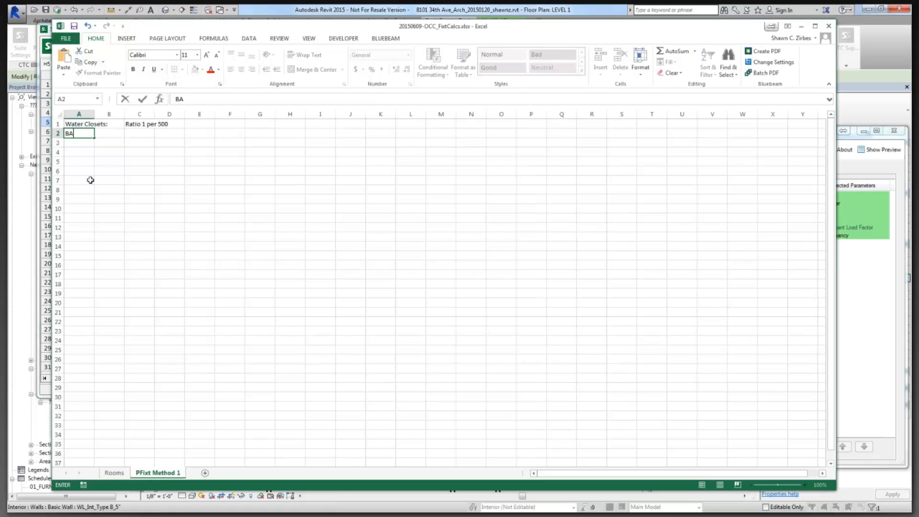
{"action": "type", "text": "SEMENT LEVEL"}
Confirm BASEMENT LEVEL in A2 and enter 'Occ' below it in A3.
{"action": "key", "text": "Return"}
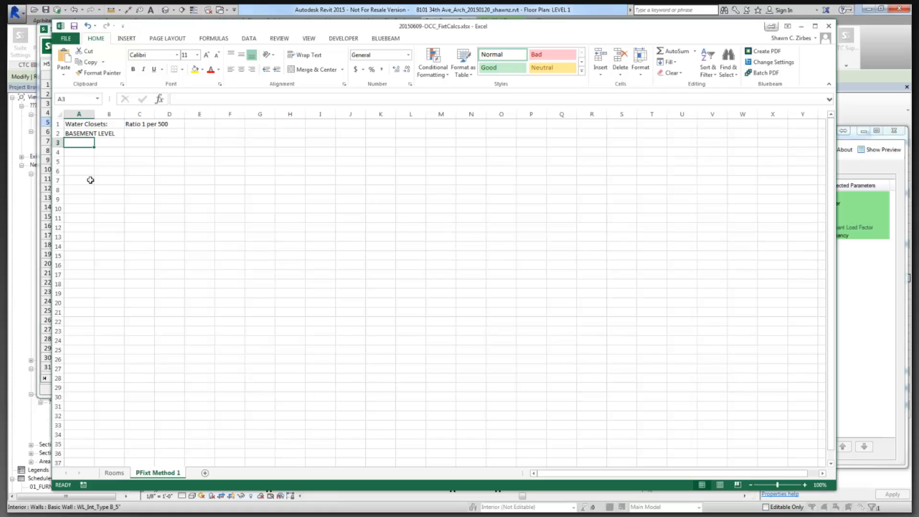
{"action": "type", "text": "Occ"}
{"action": "key", "text": "Tab"}
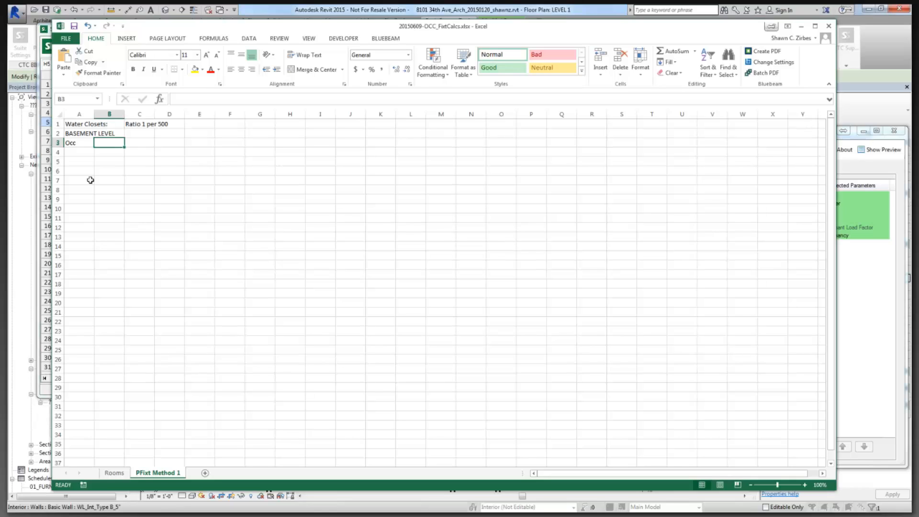
{"action": "key", "text": "Right"}
{"action": "key", "text": "Up"}
{"action": "key", "text": "Right"}
{"action": "key", "text": "Down"}
{"action": "key", "text": "Left"}
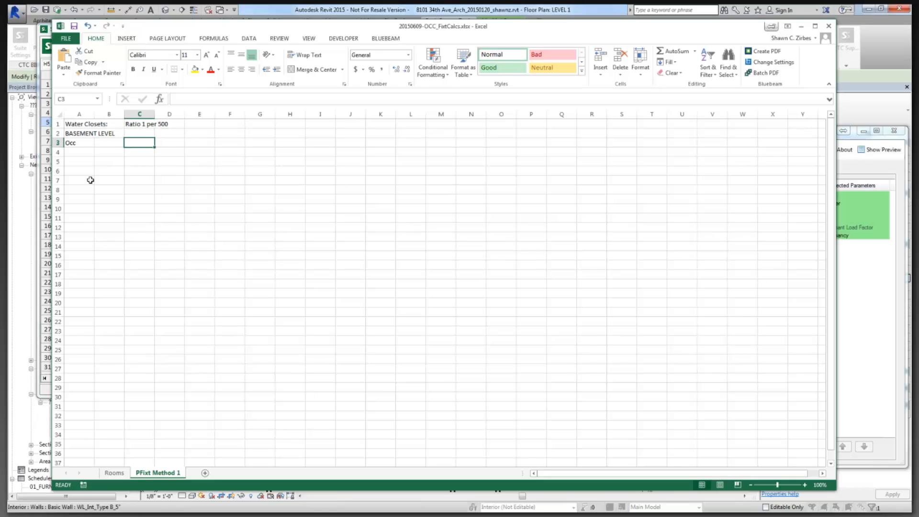
{"action": "key", "text": "Up"}
{"action": "key", "text": "Right"}
{"action": "key", "text": "Down"}
{"action": "key", "text": "Left"}
{"action": "key", "text": "Up"}
{"action": "key", "text": "Left"}
{"action": "key", "text": "Down"}
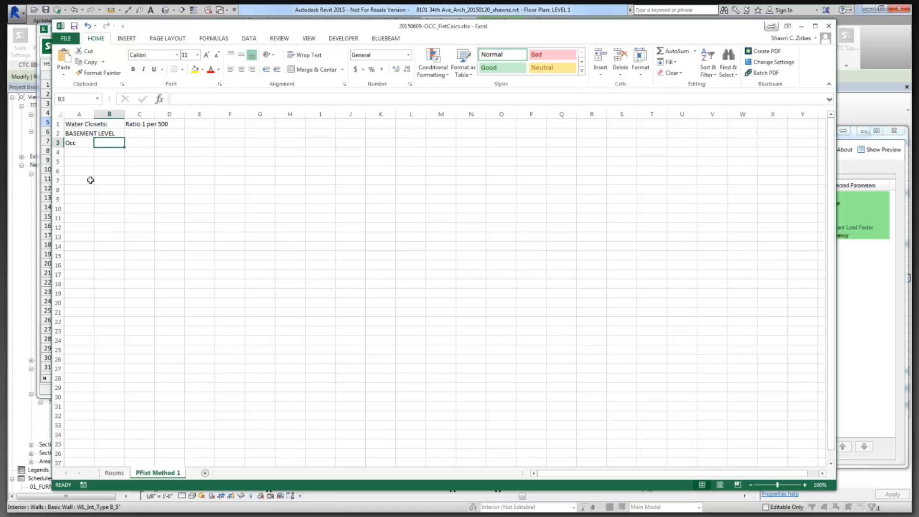
{"action": "key", "text": "Down"}
{"action": "key", "text": "Left"}
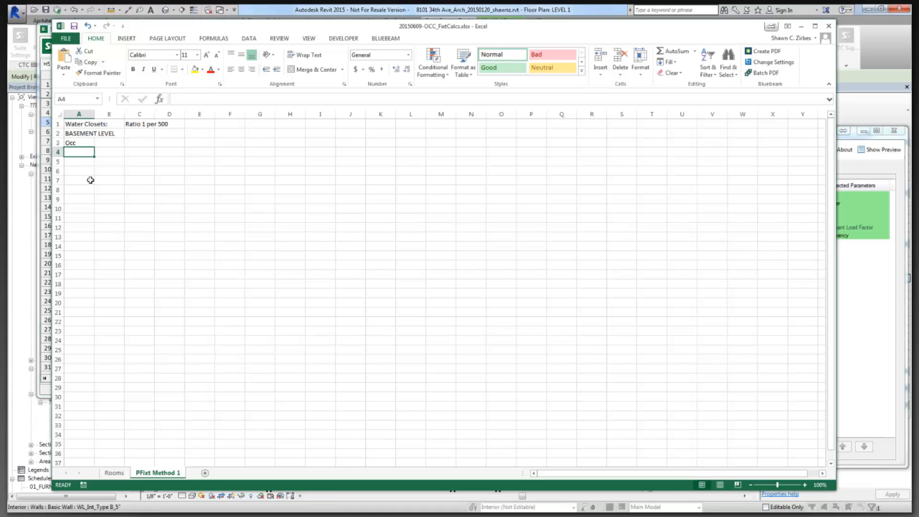
Merge BASEMENT LEVEL across columns A and B and left-align it.
{"action": "left_click_drag", "start_coordinate": [86, 134], "coordinate": [113, 134]}
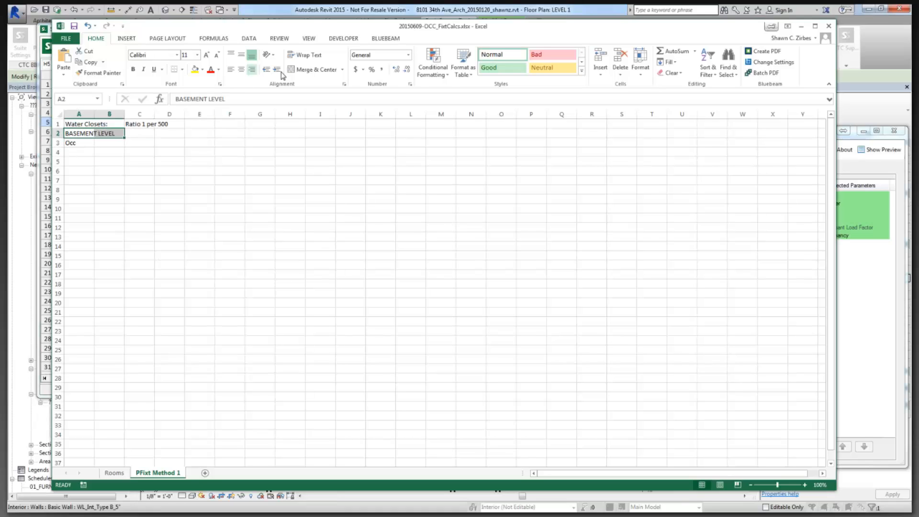
{"action": "left_click", "coordinate": [314, 70]}
{"action": "left_click", "coordinate": [230, 69]}
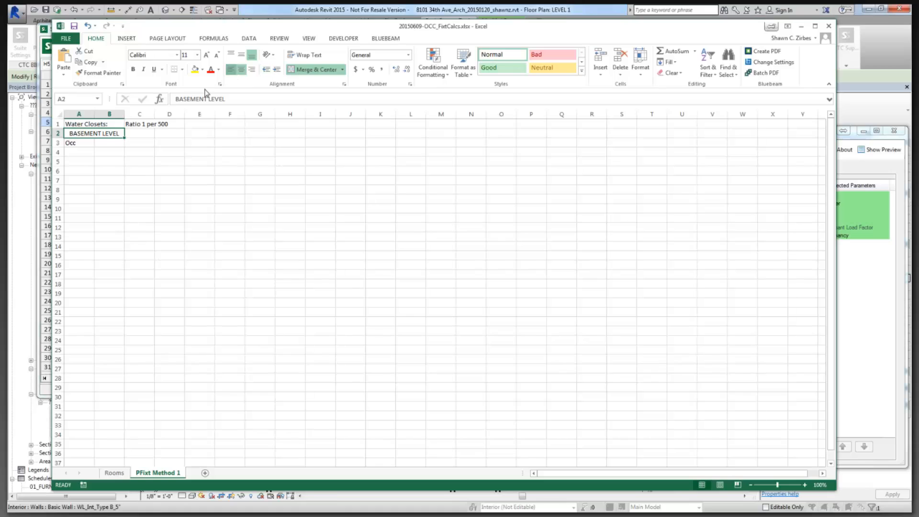
Enter LEVEL 1 through LEVEL 4 in A4, A6, A8 and A10.
{"action": "left_click", "coordinate": [84, 154]}
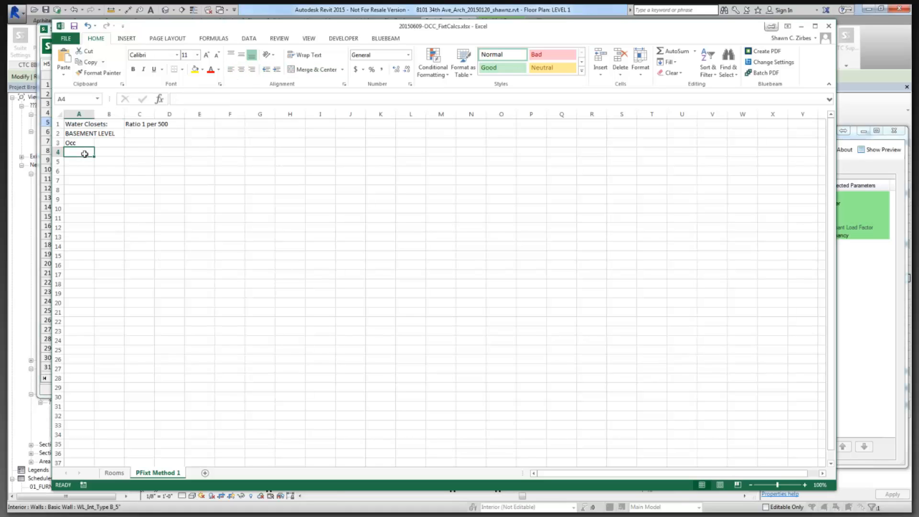
{"action": "type", "text": "LEVEL 1"}
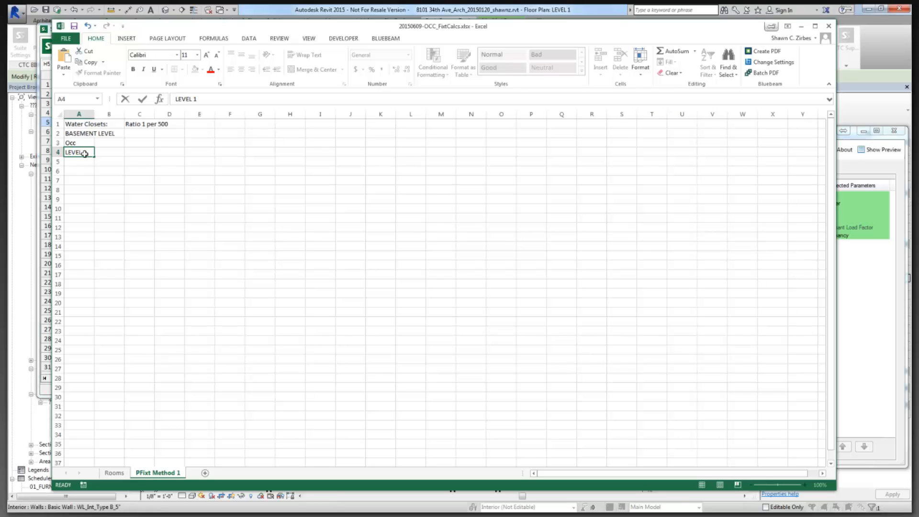
{"action": "key", "text": "Return"}
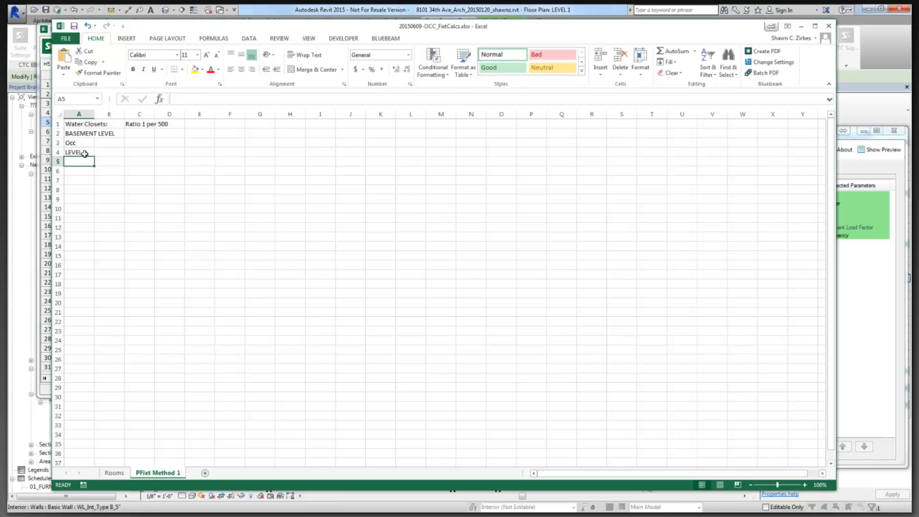
{"action": "key", "text": "Return"}
{"action": "type", "text": "LEVEL 2"}
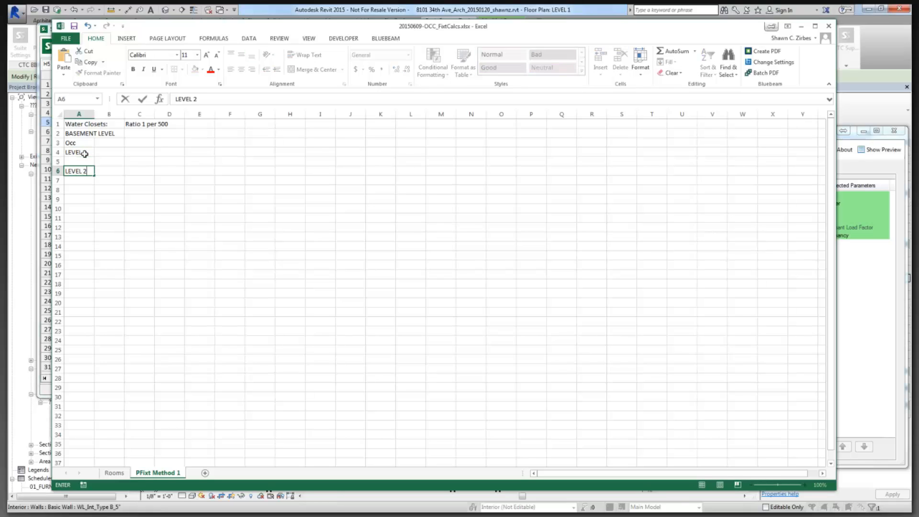
{"action": "key", "text": "Return"}
{"action": "key", "text": "Return"}
{"action": "type", "text": "LEVEL 3"}
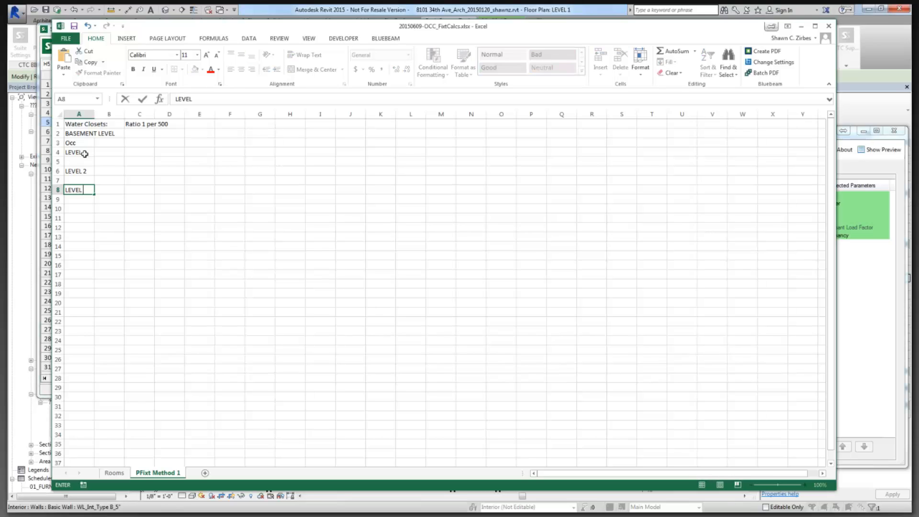
{"action": "key", "text": "Return"}
{"action": "key", "text": "Return"}
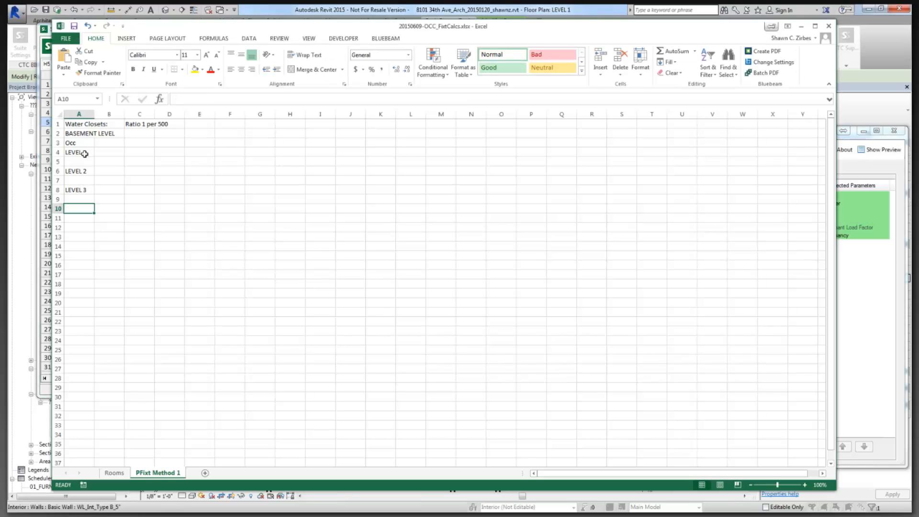
{"action": "type", "text": "LEVEL"}
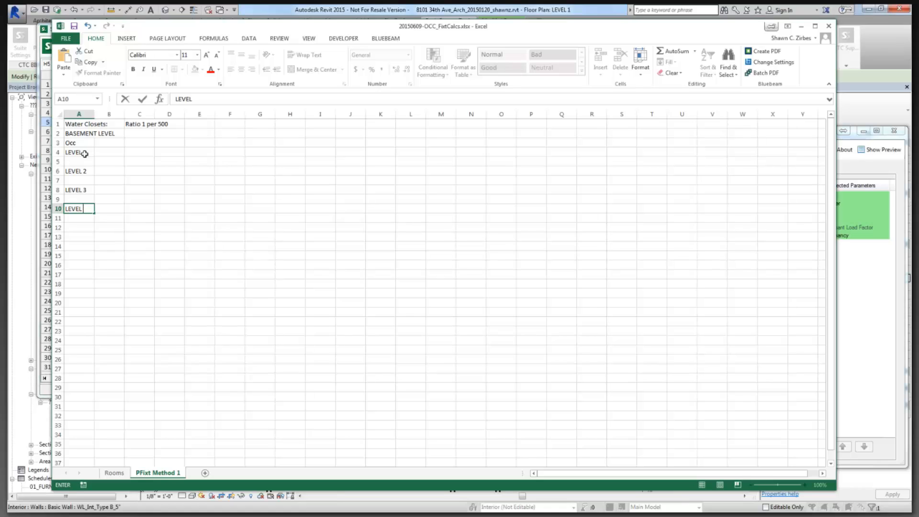
{"action": "type", "text": "44"}
Copy 'Occ' into A5, A7, A9 and A11 under each level.
{"action": "left_click", "coordinate": [78, 143]}
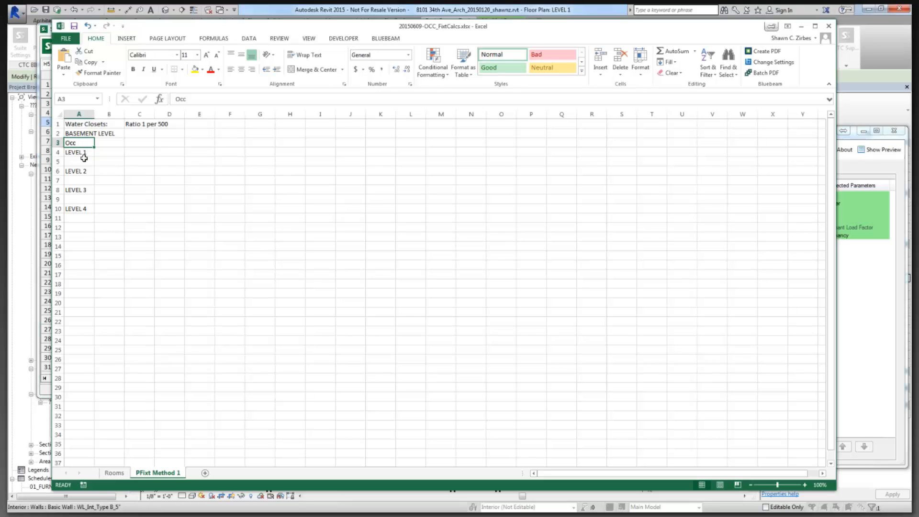
{"action": "key", "text": "ctrl+c"}
{"action": "left_click", "coordinate": [82, 162]}
{"action": "key", "text": "ctrl+v"}
{"action": "left_click", "coordinate": [78, 181]}
{"action": "key", "text": "ctrl+v"}
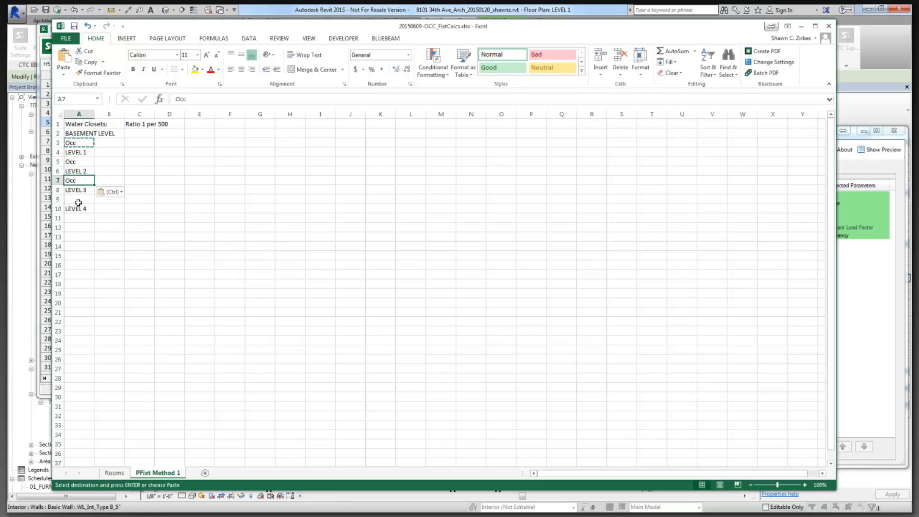
{"action": "left_click", "coordinate": [78, 199]}
{"action": "key", "text": "ctrl+v"}
{"action": "left_click", "coordinate": [78, 218]}
{"action": "key", "text": "ctrl+v"}
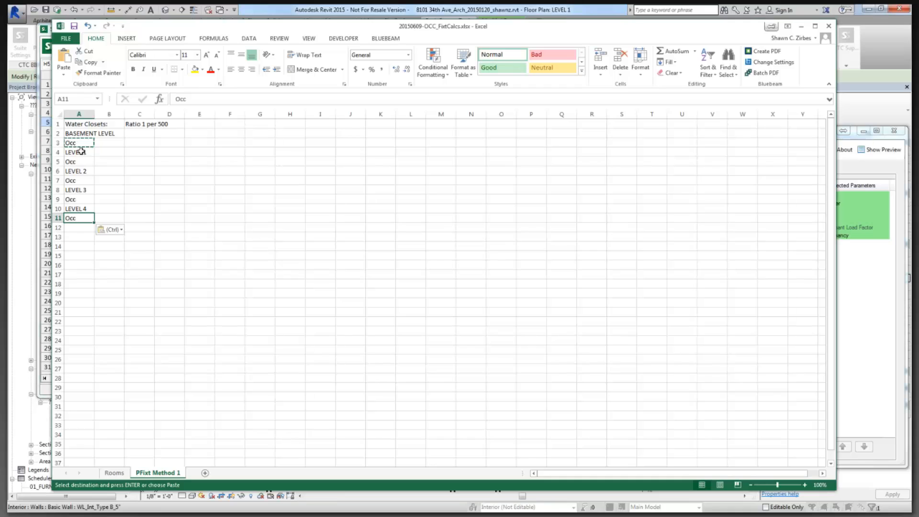
Merge LEVEL 1 through LEVEL 4 across columns A and B, left-aligned.
{"action": "left_click_drag", "start_coordinate": [82, 151], "coordinate": [110, 189]}
{"action": "left_click", "coordinate": [303, 70]}
{"action": "key", "text": "ctrl+z"}
{"action": "left_click", "coordinate": [294, 69]}
{"action": "left_click", "coordinate": [230, 70]}
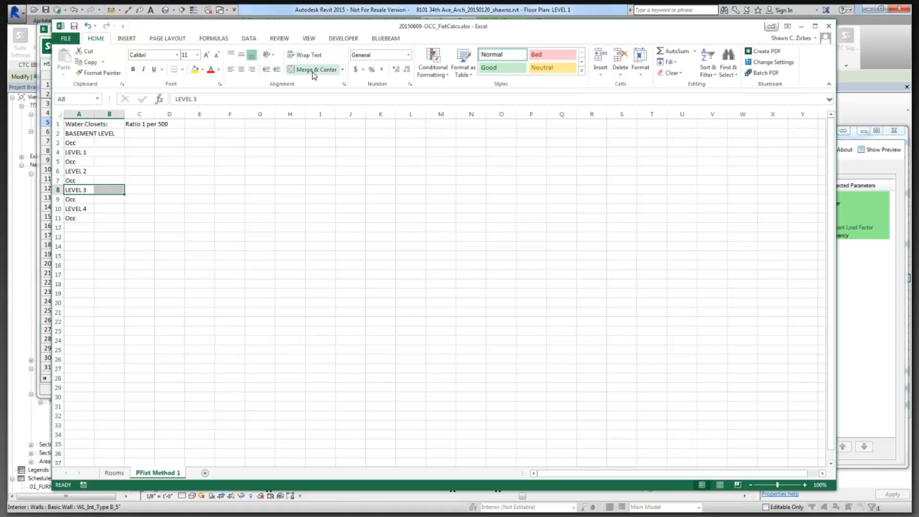
{"action": "left_click", "coordinate": [287, 72]}
{"action": "left_click", "coordinate": [231, 70]}
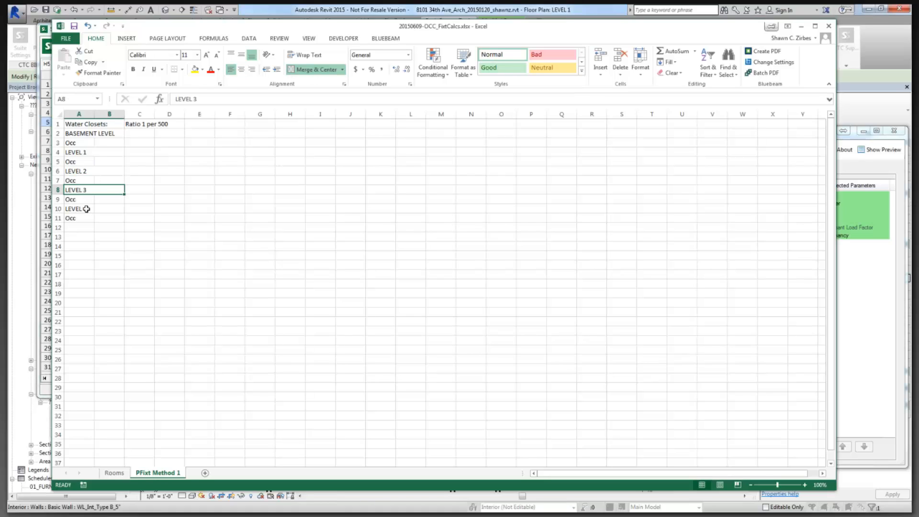
{"action": "left_click_drag", "start_coordinate": [87, 209], "coordinate": [99, 210]}
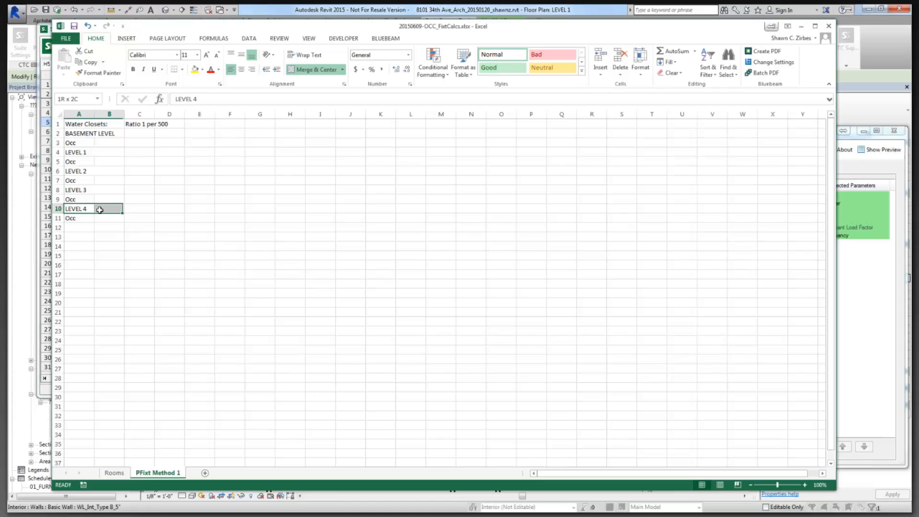
{"action": "left_click", "coordinate": [141, 135]}
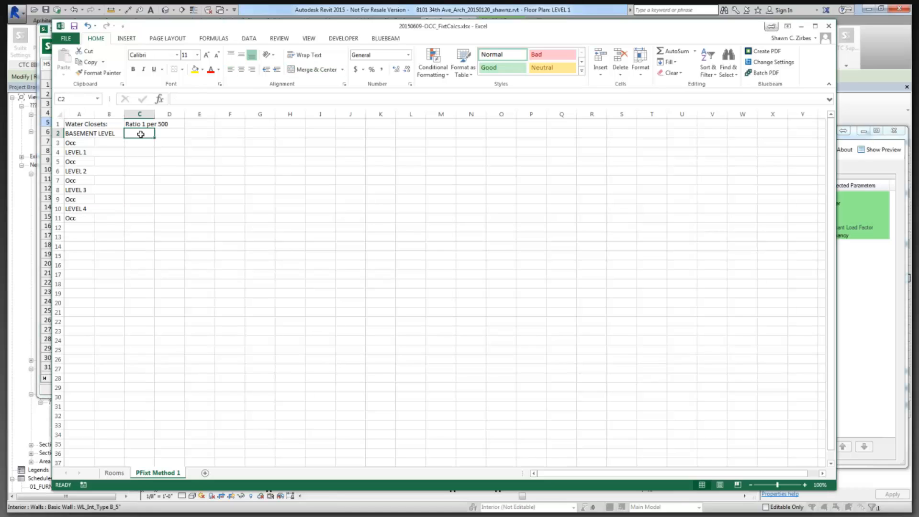
Enter Male and Female in C2:C3 and paste the pair beside each level.
{"action": "type", "text": "Male"}
{"action": "key", "text": "Return"}
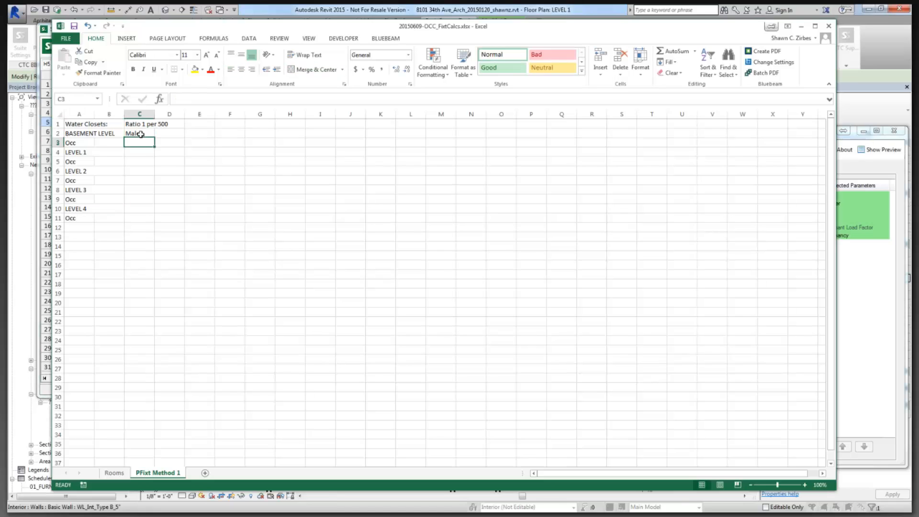
{"action": "type", "text": "Female"}
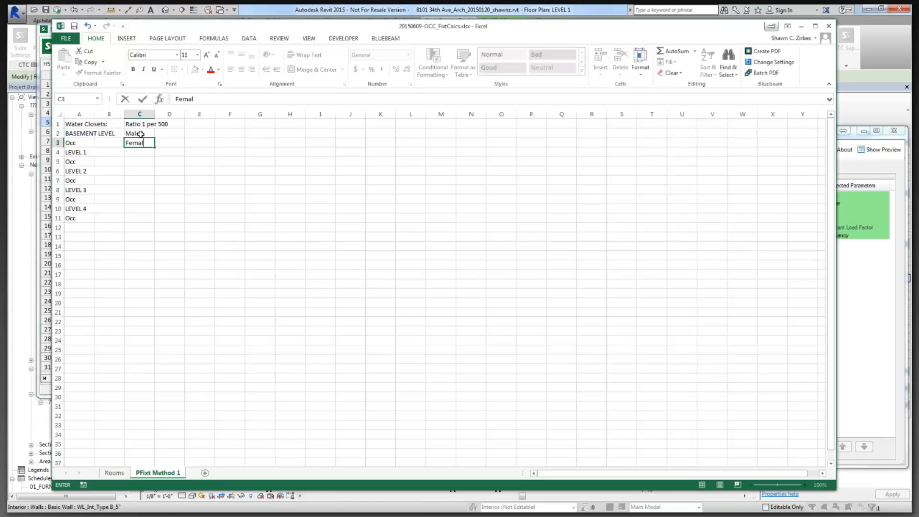
{"action": "key", "text": "Return"}
{"action": "left_click_drag", "start_coordinate": [140, 134], "coordinate": [139, 143]}
{"action": "key", "text": "ctrl+c"}
{"action": "key", "text": "Down"}
{"action": "key", "text": "Down"}
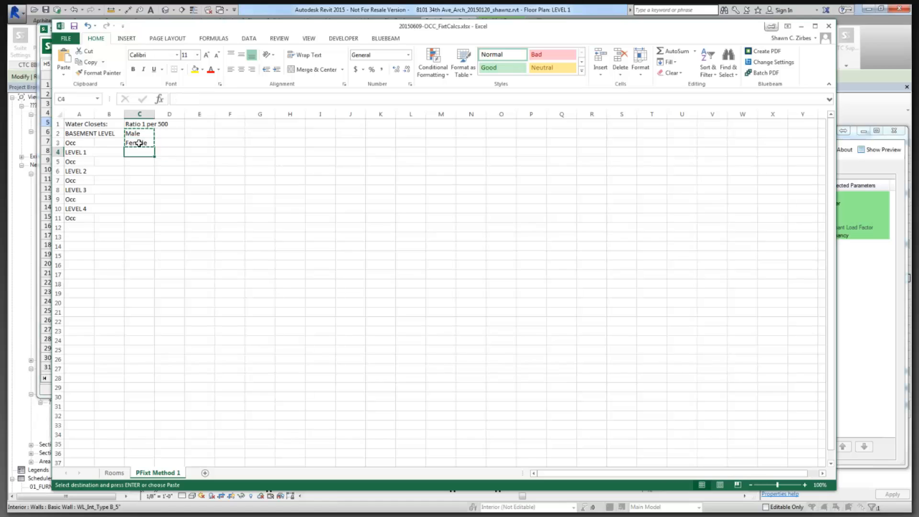
{"action": "key", "text": "ctrl+v"}
{"action": "key", "text": "Down"}
{"action": "key", "text": "Down"}
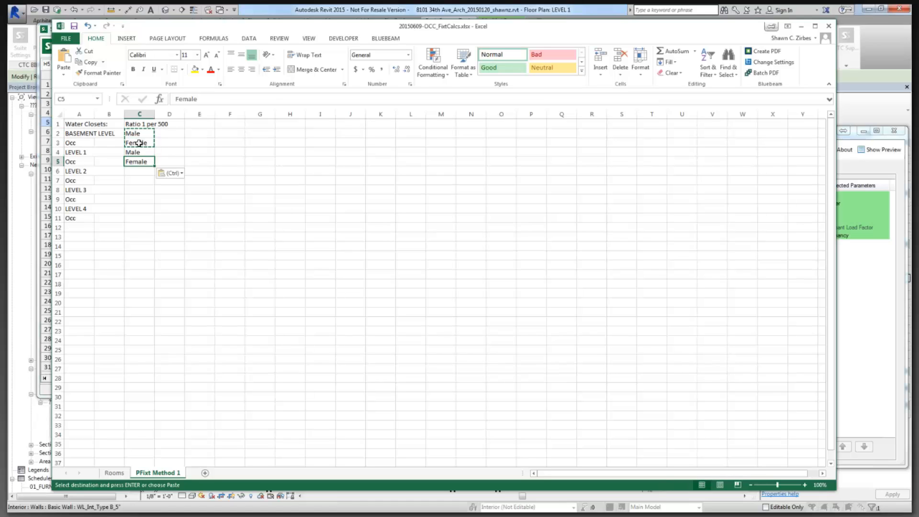
{"action": "key", "text": "ctrl+v"}
{"action": "key", "text": "Down"}
{"action": "key", "text": "Down"}
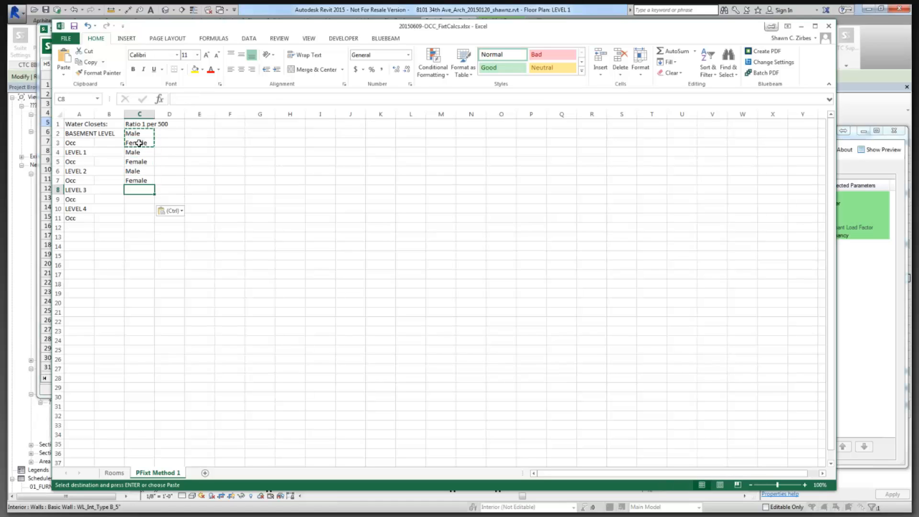
{"action": "key", "text": "ctrl+v"}
{"action": "key", "text": "Down"}
{"action": "key", "text": "Down"}
{"action": "key", "text": "ctrl+v"}
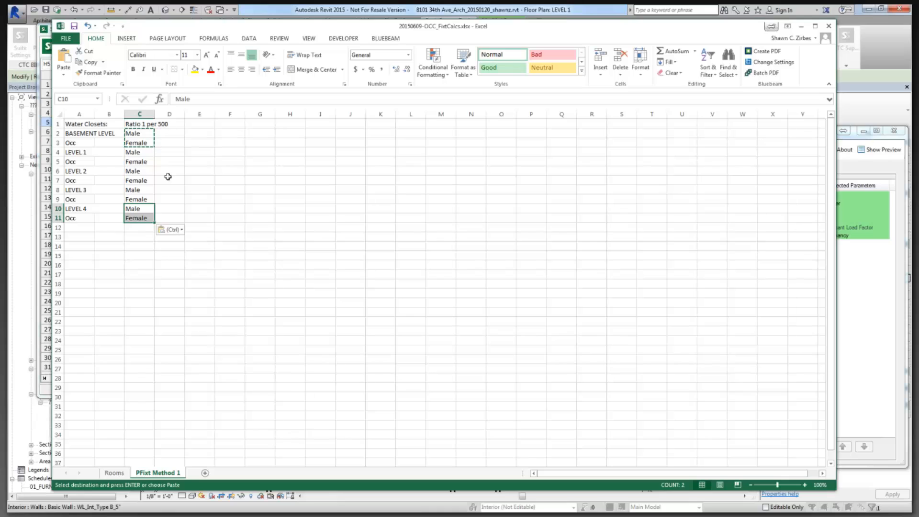
Check cells D2, D3 and B3, then review the Rooms sheet and return.
{"action": "left_click", "coordinate": [168, 136]}
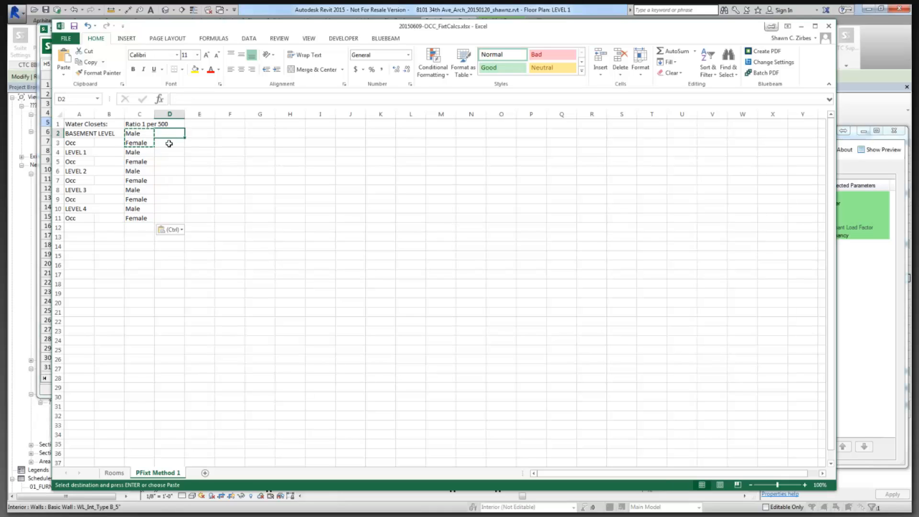
{"action": "left_click", "coordinate": [169, 144]}
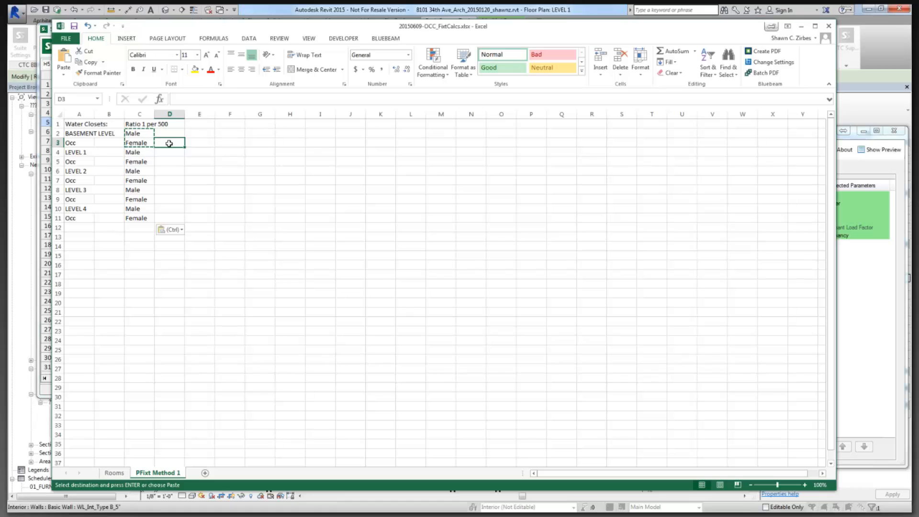
{"action": "left_click", "coordinate": [168, 135]}
{"action": "left_click", "coordinate": [169, 143]}
{"action": "left_click", "coordinate": [170, 134]}
{"action": "left_click", "coordinate": [170, 141]}
{"action": "left_click", "coordinate": [112, 145]}
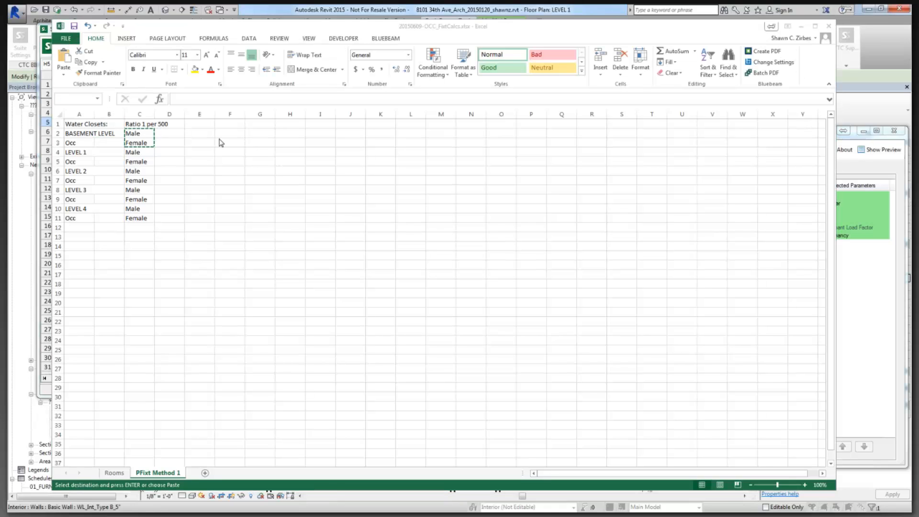
{"action": "left_click", "coordinate": [113, 143]}
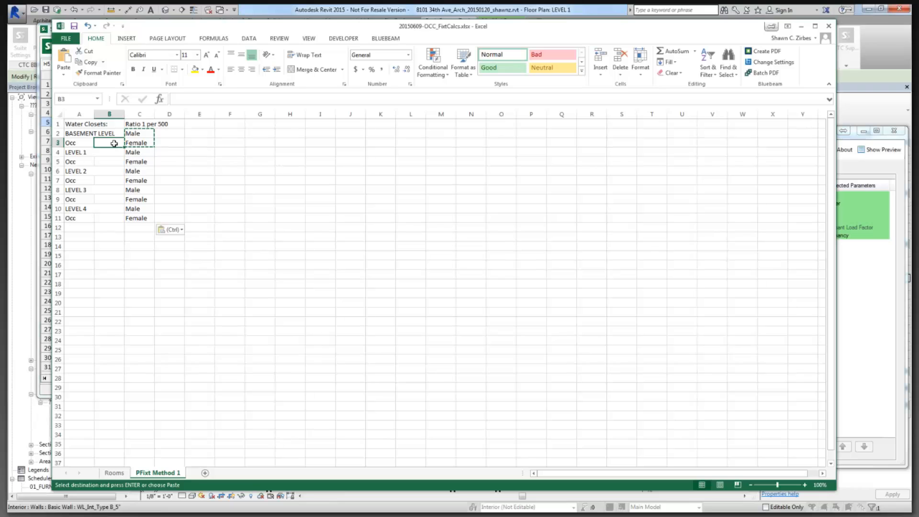
{"action": "left_click", "coordinate": [114, 473]}
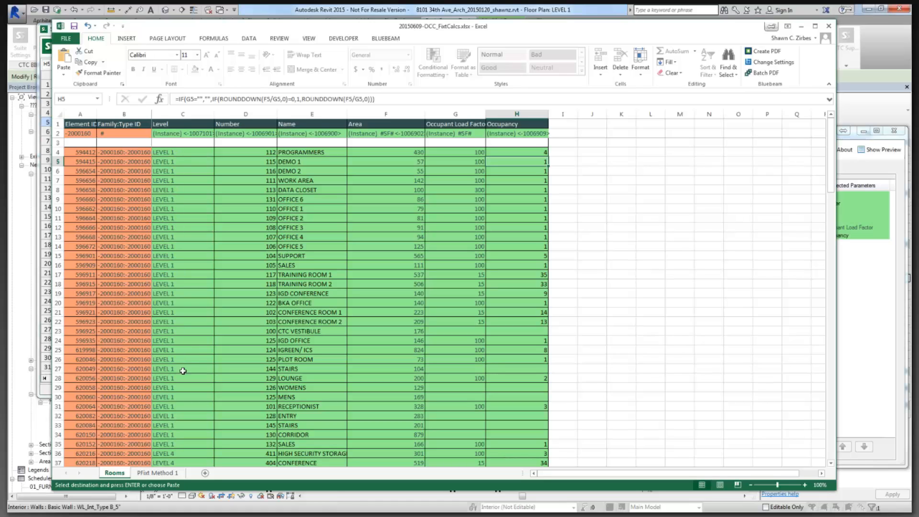
{"action": "left_click", "coordinate": [157, 474]}
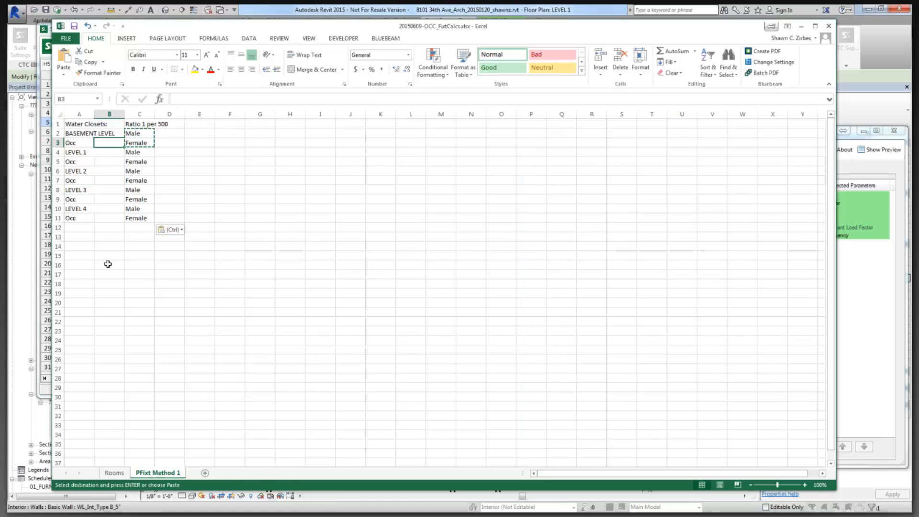
{"action": "left_click", "coordinate": [85, 133]}
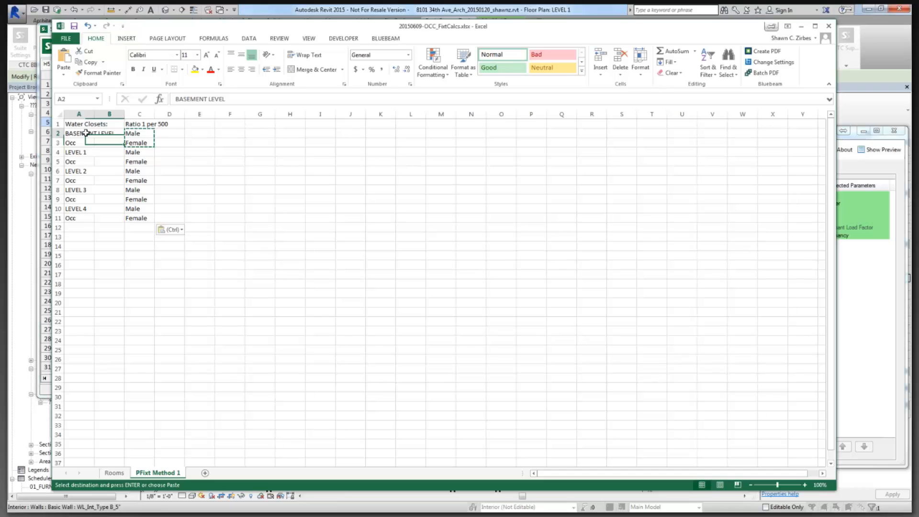
{"action": "left_click", "coordinate": [106, 142]}
{"action": "left_click", "coordinate": [117, 475]}
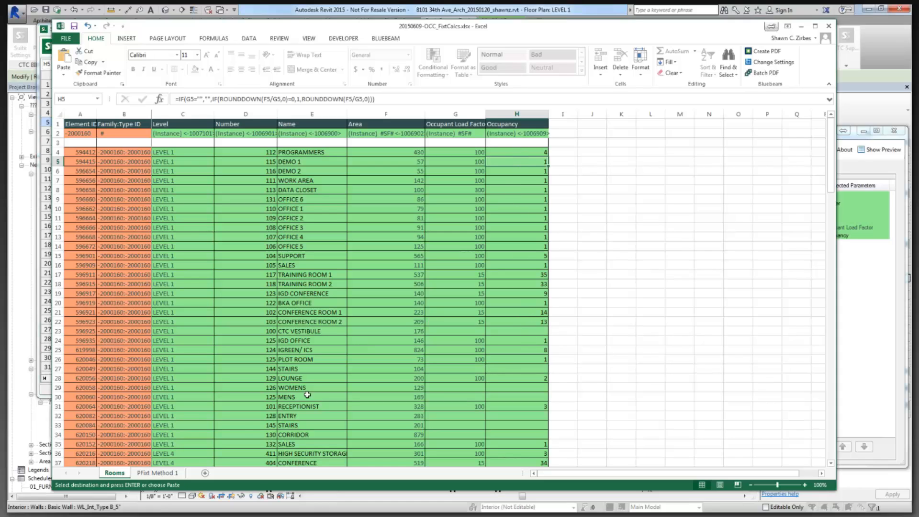
{"action": "left_click", "coordinate": [169, 477]}
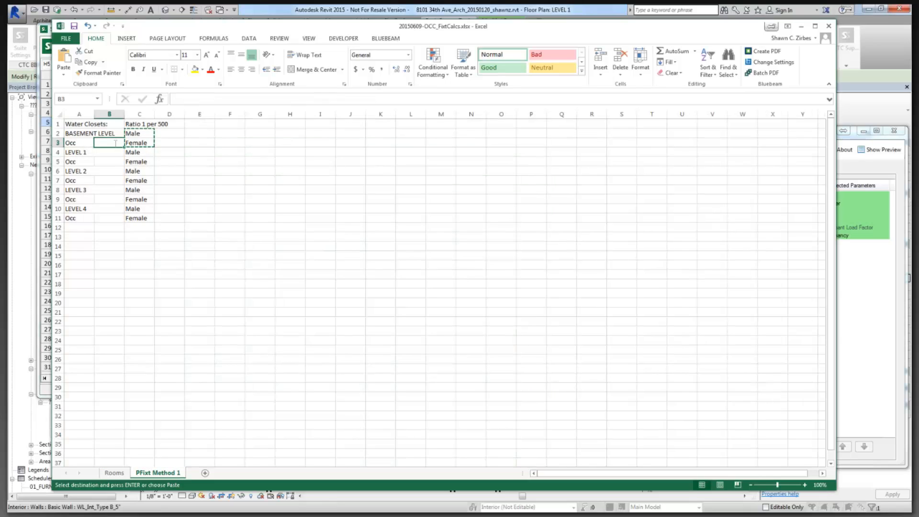
Start a SUMIF in B3 with the Rooms sheet's Level column, Rooms!C:C, as range.
{"action": "double_click", "coordinate": [115, 143]}
{"action": "type", "text": "=sumif"}
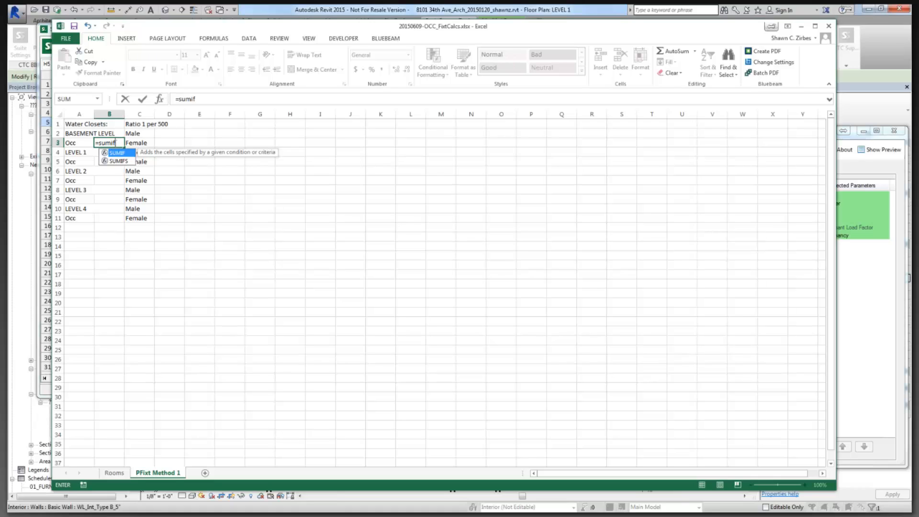
{"action": "type", "text": "("}
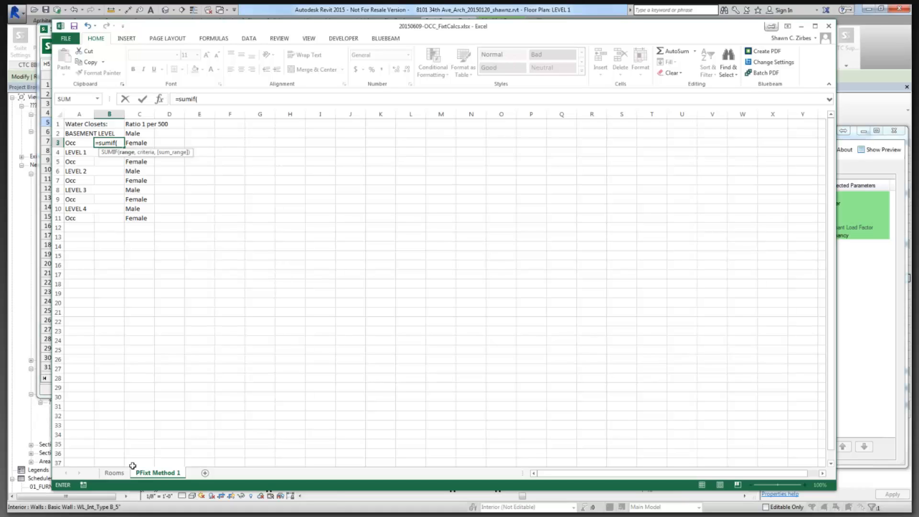
{"action": "left_click", "coordinate": [119, 471]}
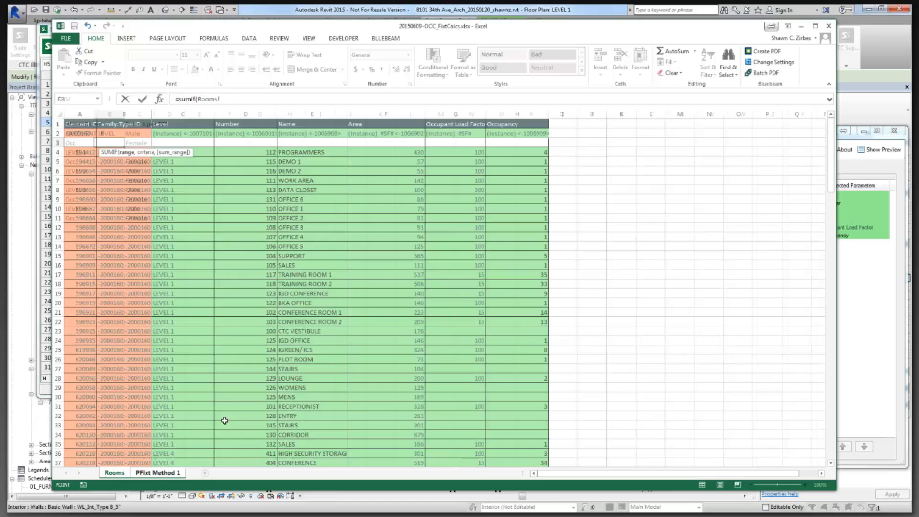
{"action": "left_click", "coordinate": [202, 153]}
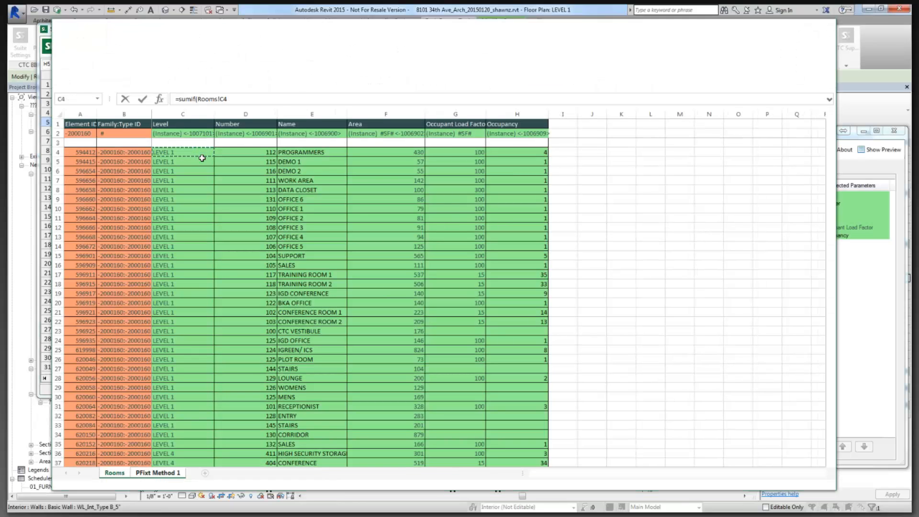
{"action": "left_click", "coordinate": [237, 99]}
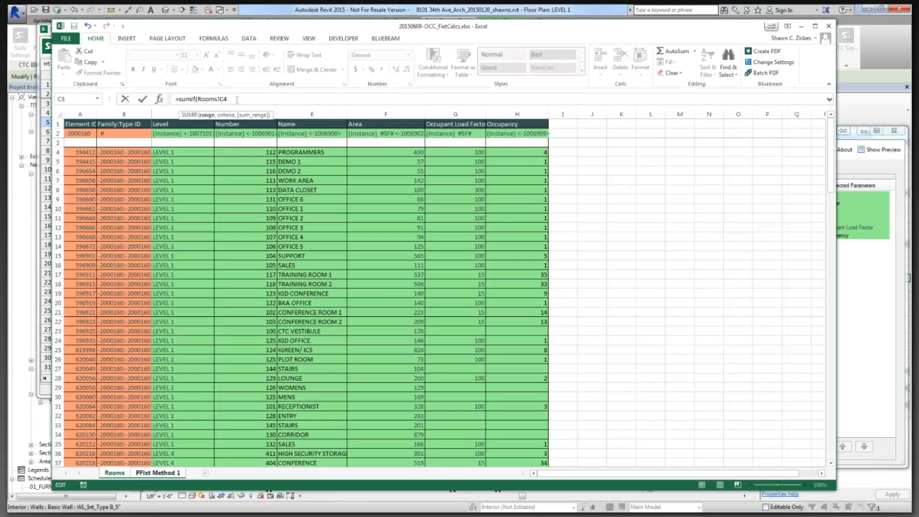
{"action": "key", "text": "BackSpace"}
{"action": "type", "text": ":C"}
{"action": "key", "text": "shift+Left"}
{"action": "key", "text": "shift+Left"}
{"action": "key", "text": "shift+Left"}
{"action": "left_click", "coordinate": [241, 98]}
{"action": "type", "text": ","}
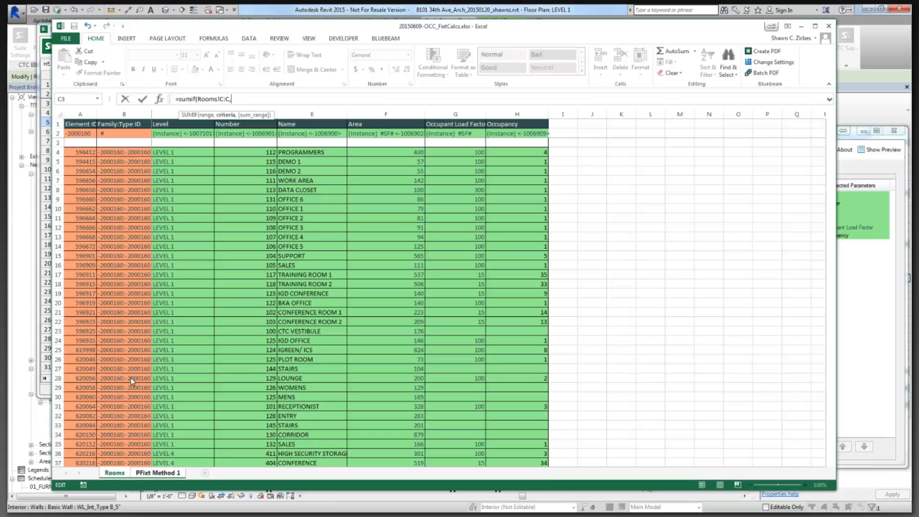
Complete the SUMIF with BASEMENT LEVEL as criteria and Rooms!H:H as sum range.
{"action": "left_click", "coordinate": [158, 473]}
{"action": "left_click", "coordinate": [80, 133]}
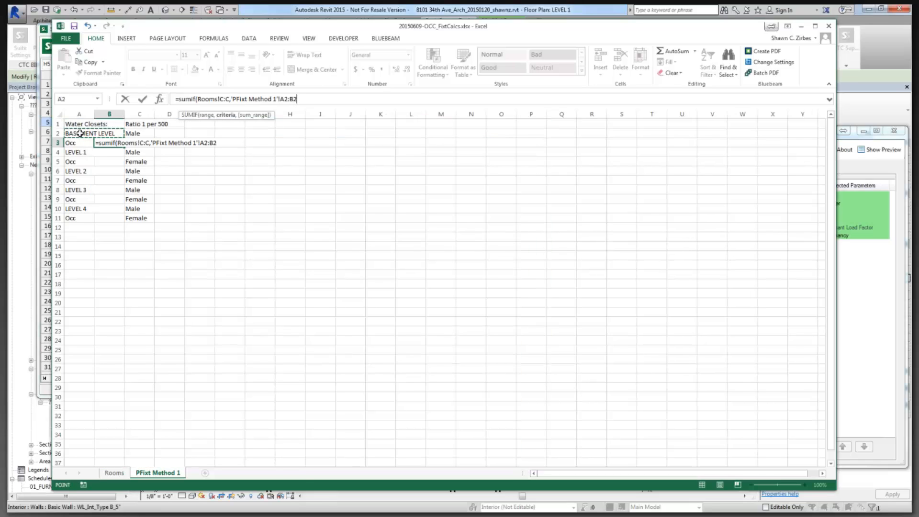
{"action": "type", "text": ","}
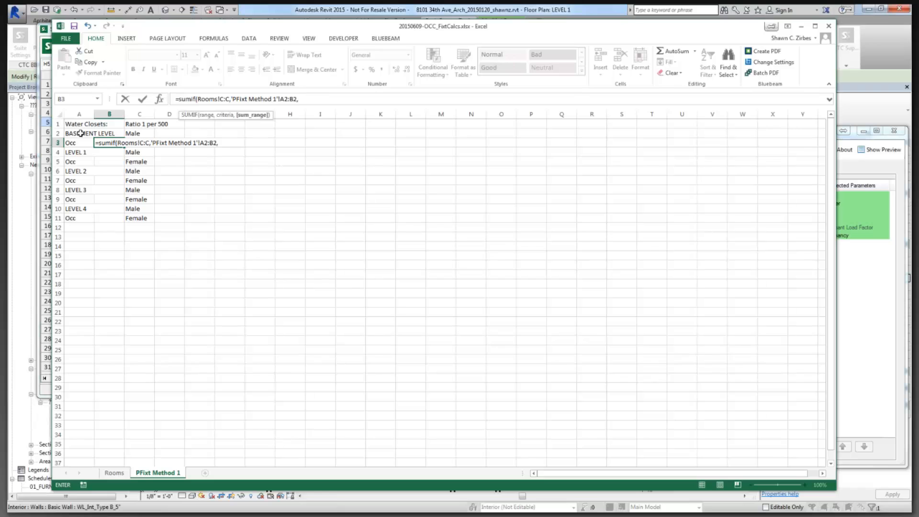
{"action": "left_click", "coordinate": [115, 473]}
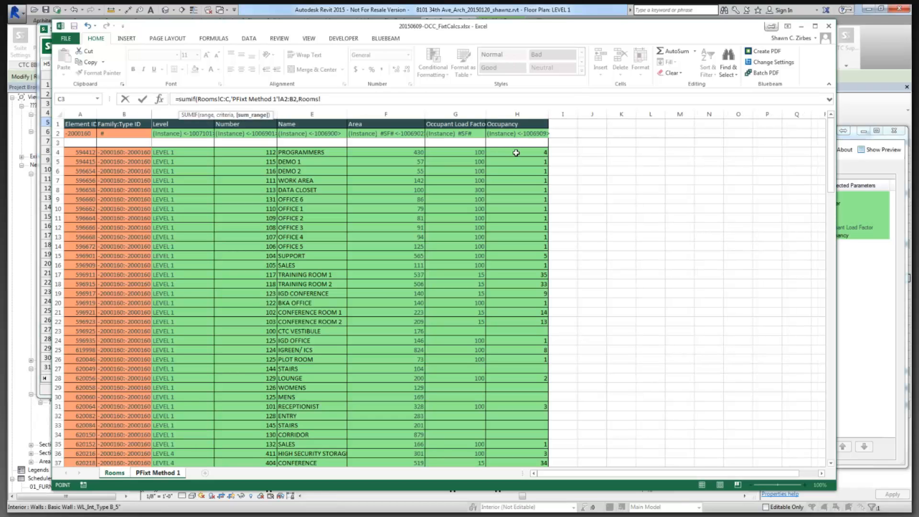
{"action": "left_click", "coordinate": [516, 152]}
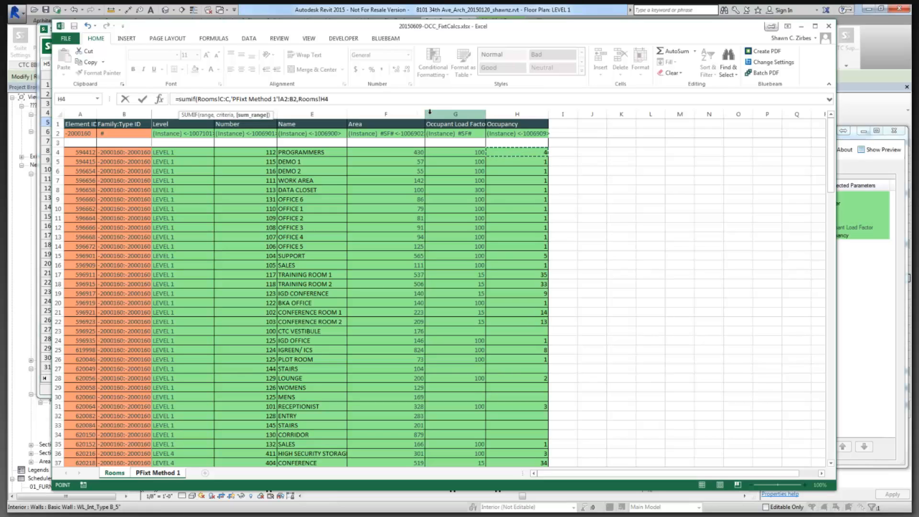
{"action": "key", "text": "BackSpace"}
{"action": "type", "text": ":H)"}
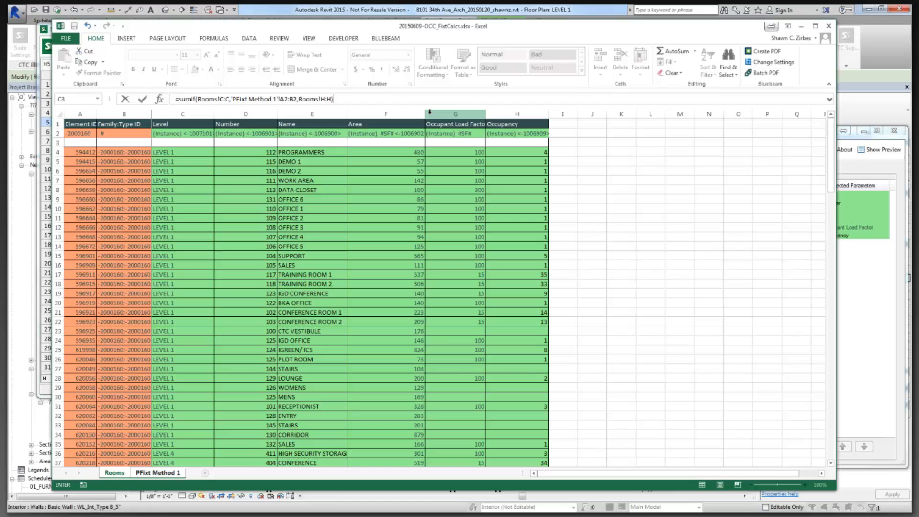
{"action": "key", "text": "Return"}
Copy the B3 SUMIF formula text from the formula bar for reuse in B5.
{"action": "left_click", "coordinate": [115, 142]}
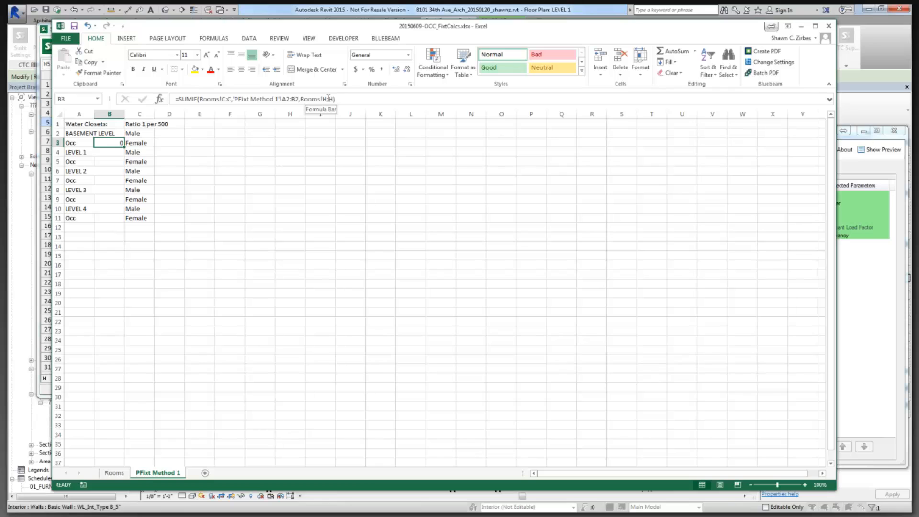
{"action": "left_click_drag", "start_coordinate": [328, 99], "coordinate": [175, 99]}
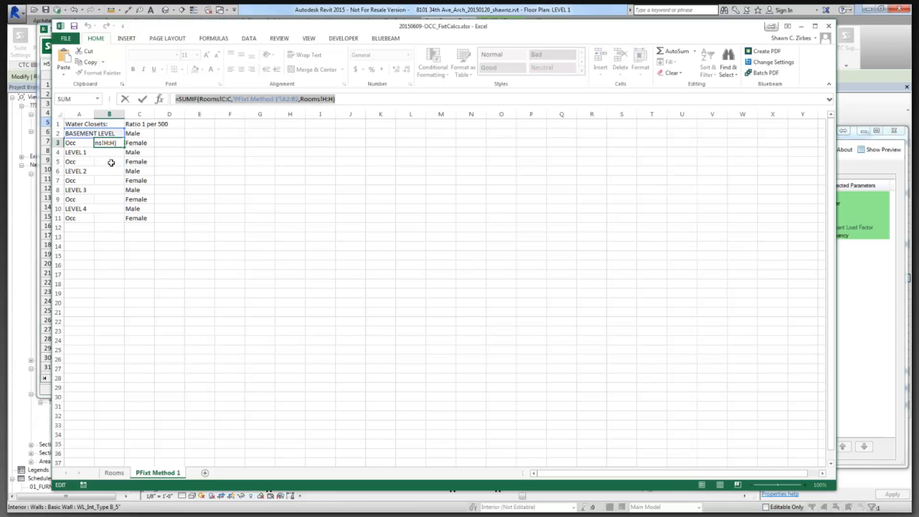
{"action": "type", "text": "="}
{"action": "left_click", "coordinate": [111, 163]}
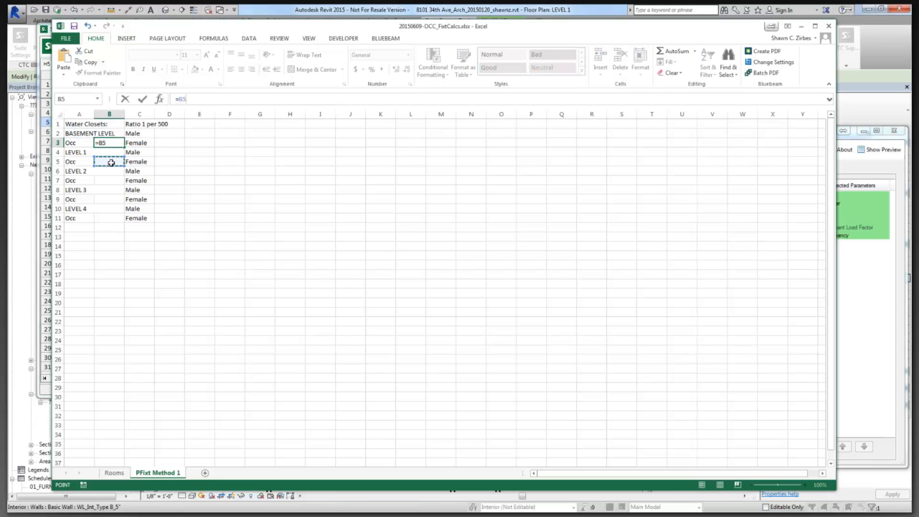
{"action": "key", "text": "Return"}
Paste the SUMIF into B5 with LEVEL 1 (A4) as its criteria, giving 142.
{"action": "left_click", "coordinate": [111, 162]}
{"action": "key", "text": "ctrl+v"}
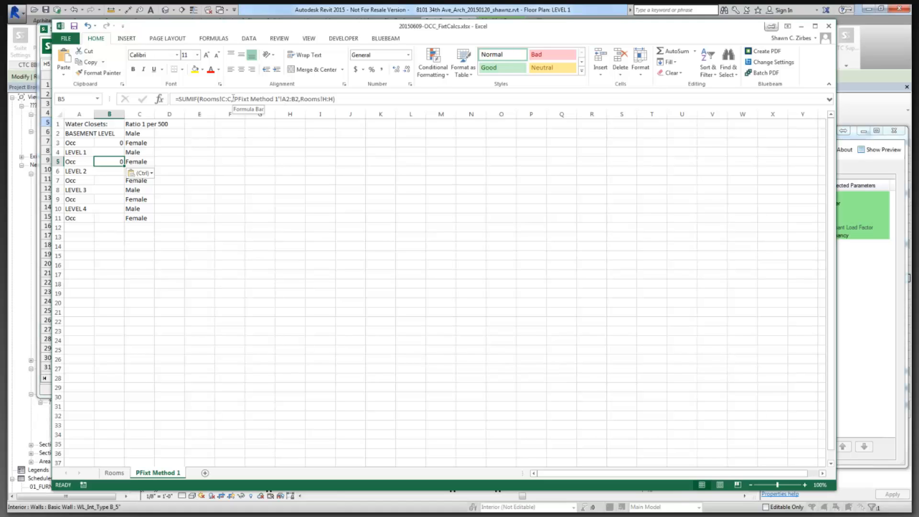
{"action": "left_click_drag", "start_coordinate": [233, 98], "coordinate": [299, 99]}
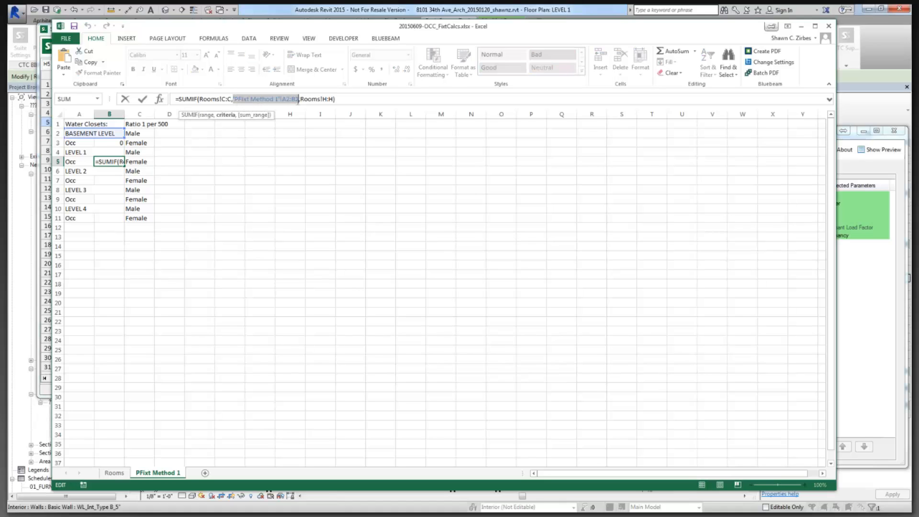
{"action": "left_click", "coordinate": [86, 153]}
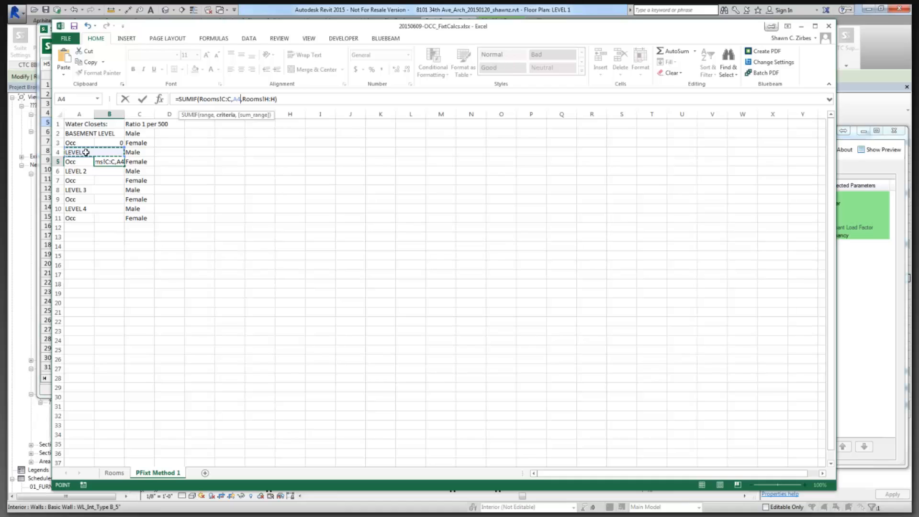
{"action": "key", "text": "ctrl+Return"}
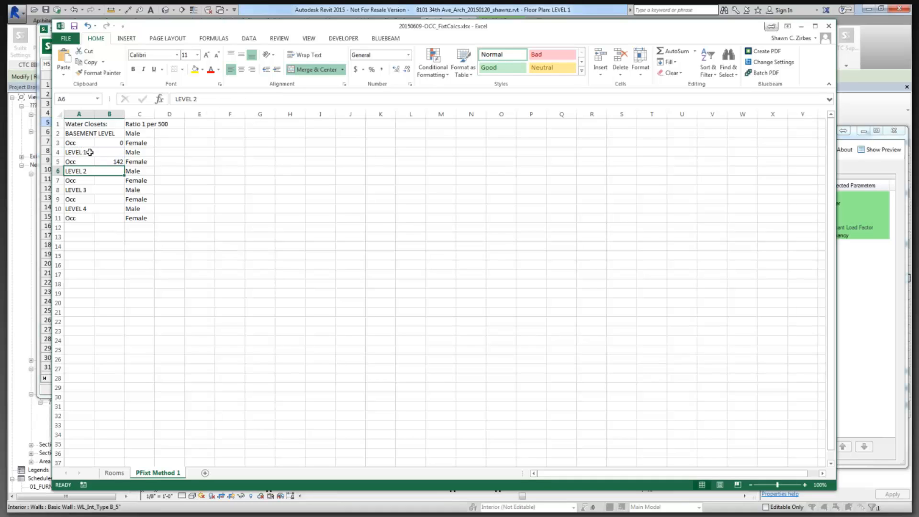
{"action": "left_click", "coordinate": [115, 142]}
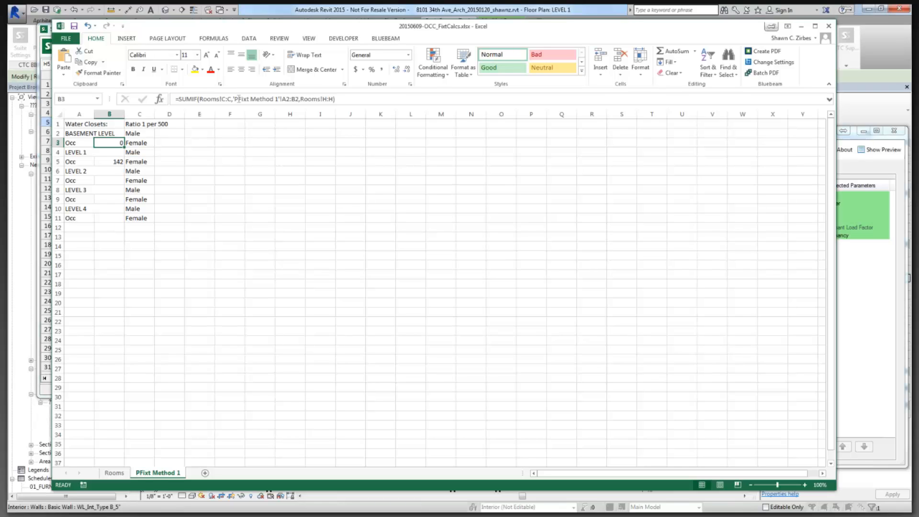
Enter =ROUNDUP(B3/500/2,0) in D2 to round the basement occupancy.
{"action": "left_click", "coordinate": [169, 133]}
{"action": "type", "text": "=roundup("}
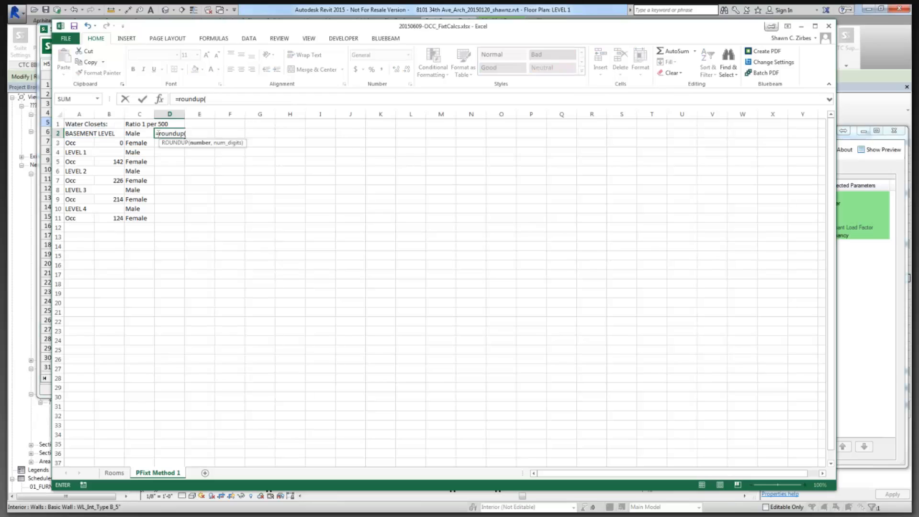
{"action": "left_click", "coordinate": [116, 142]}
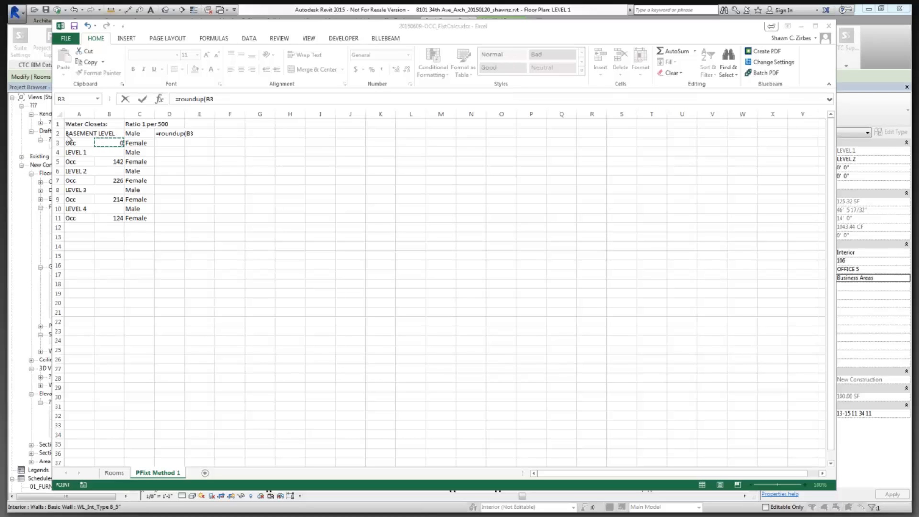
{"action": "left_click", "coordinate": [229, 100]}
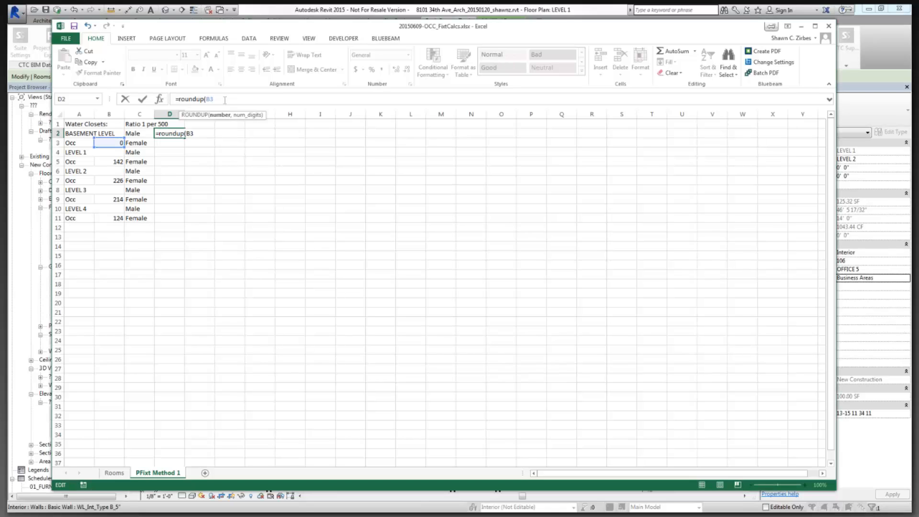
{"action": "type", "text": "/500"}
{"action": "type", "text": "/2,0"}
{"action": "key", "text": "Return"}
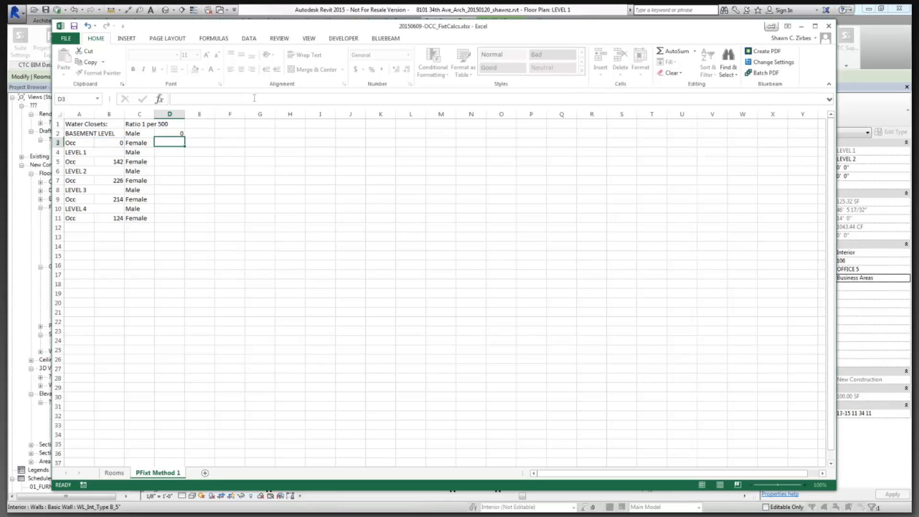
Copy D2's formula text and paste it into D3 and D4.
{"action": "left_click", "coordinate": [171, 133]}
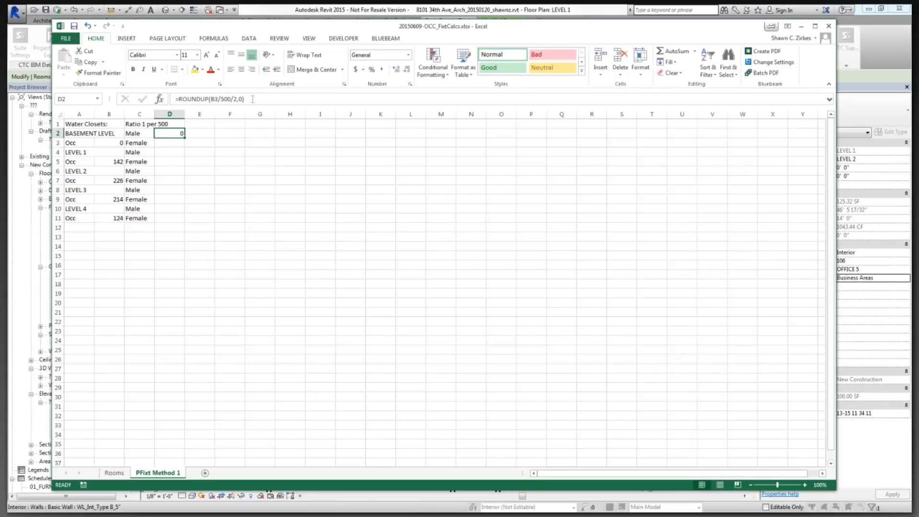
{"action": "left_click_drag", "start_coordinate": [252, 99], "coordinate": [172, 100]}
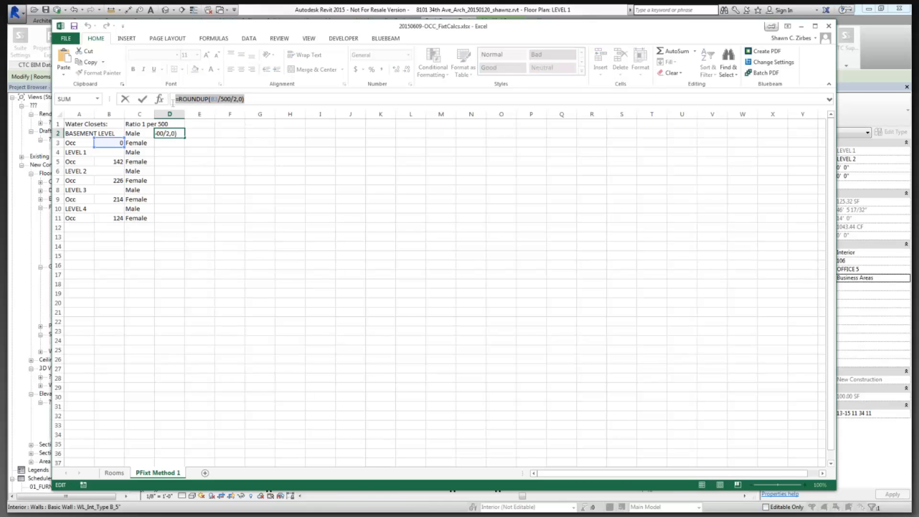
{"action": "key", "text": "ctrl+c"}
{"action": "key", "text": "Return"}
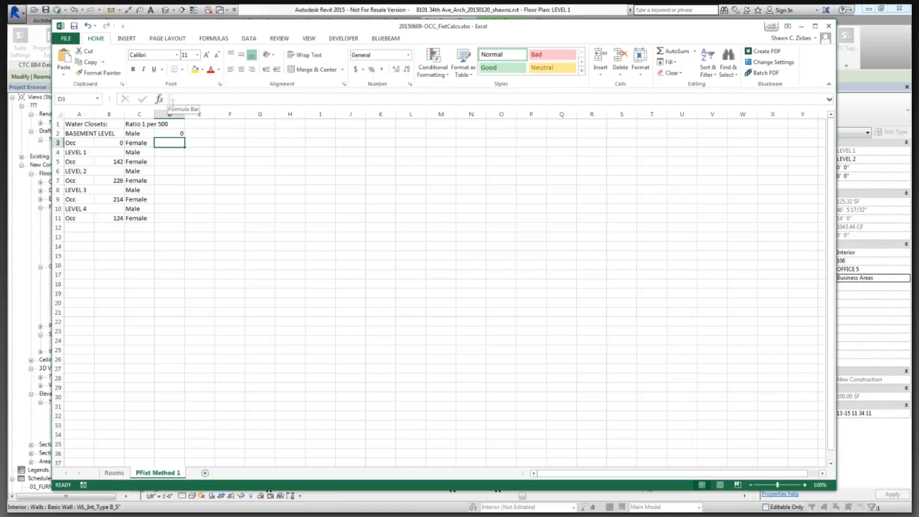
{"action": "key", "text": "ctrl+v"}
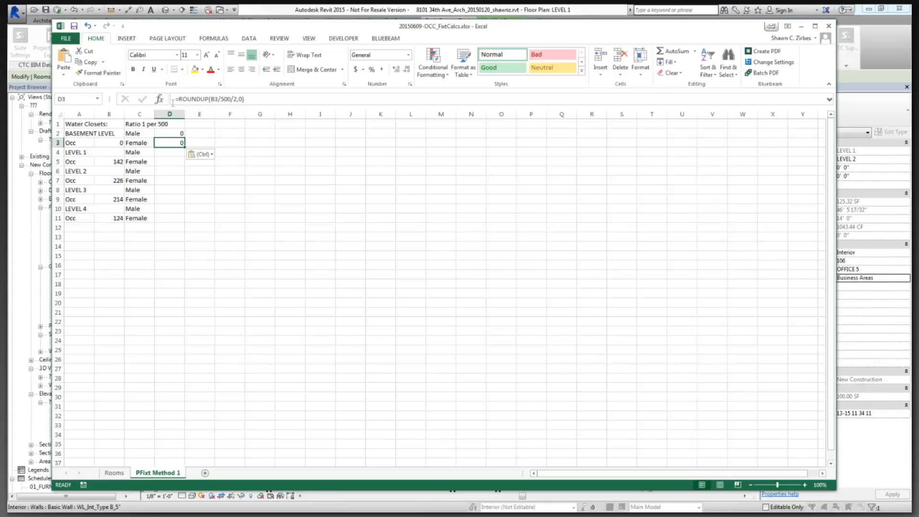
{"action": "key", "text": "Down"}
{"action": "key", "text": "ctrl+v"}
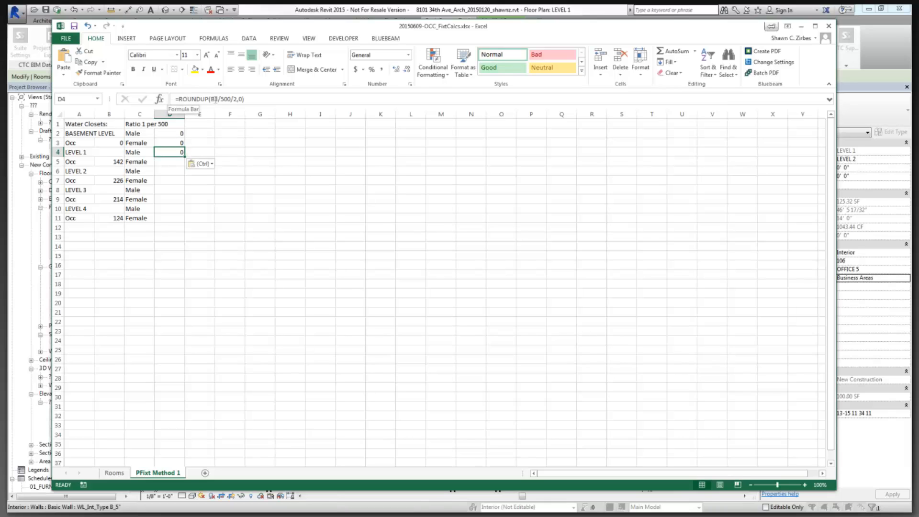
Change D4's formula to reference B5 instead of B3.
{"action": "double_click", "coordinate": [215, 100]}
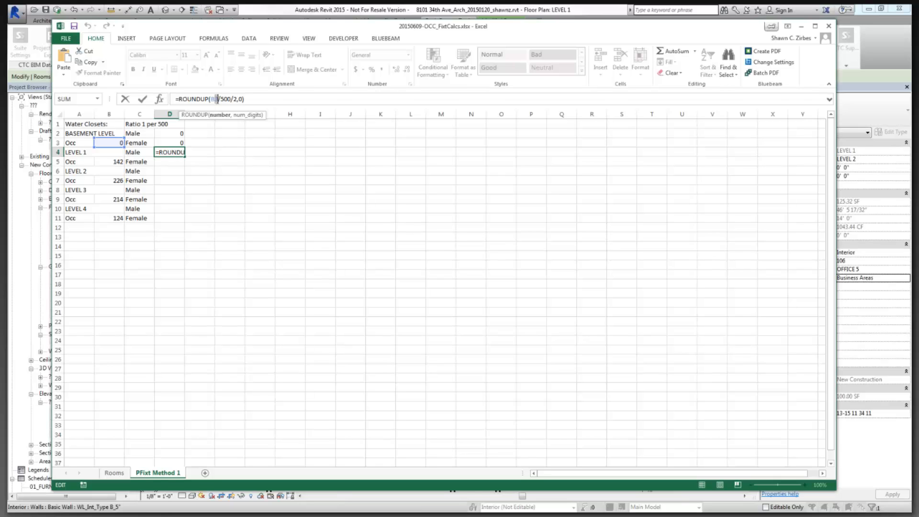
{"action": "type", "text": "4"}
{"action": "key", "text": "BackSpace"}
{"action": "type", "text": "5"}
{"action": "key", "text": "Return"}
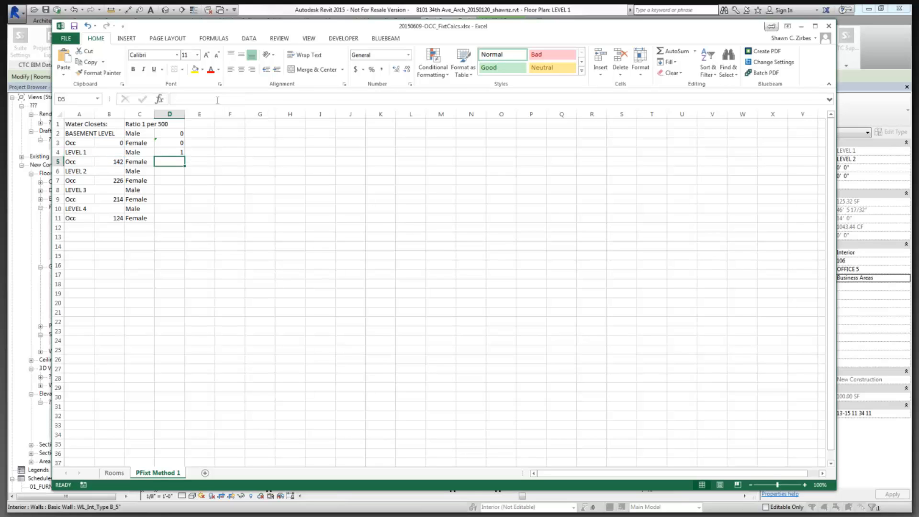
Copy D4's formula into D5 and point its reference at B5.
{"action": "left_click", "coordinate": [173, 153]}
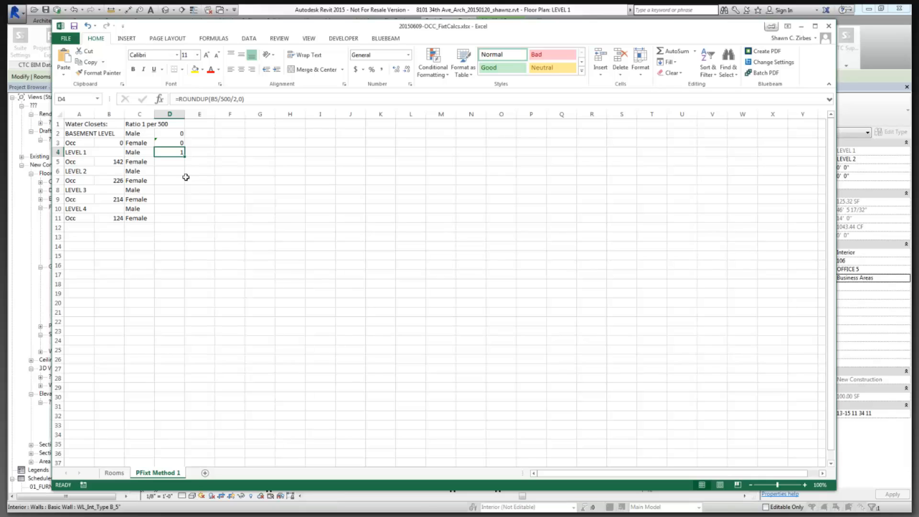
{"action": "key", "text": "ctrl+c"}
{"action": "left_click", "coordinate": [177, 162]}
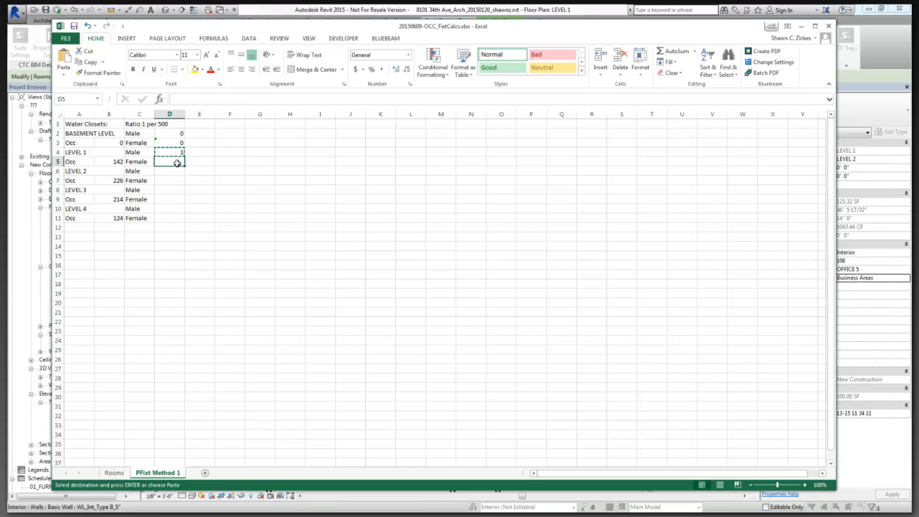
{"action": "key", "text": "ctrl+v"}
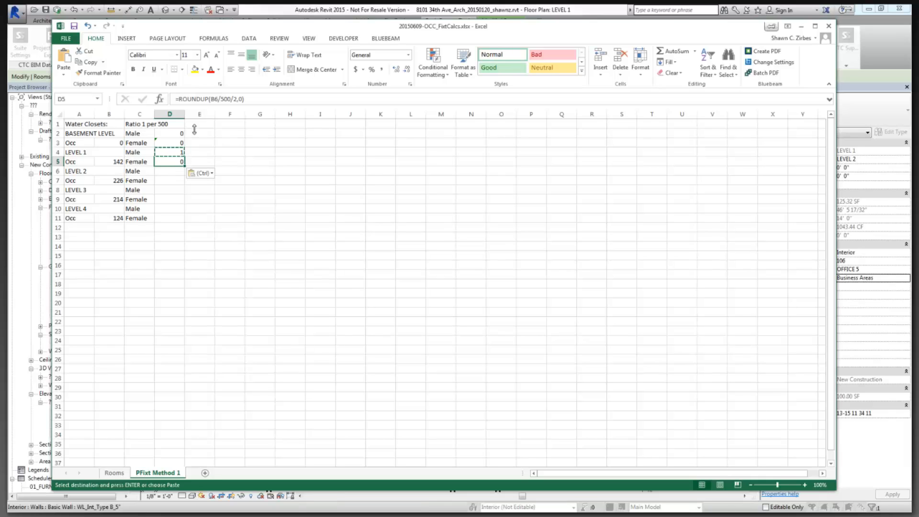
{"action": "double_click", "coordinate": [215, 98]}
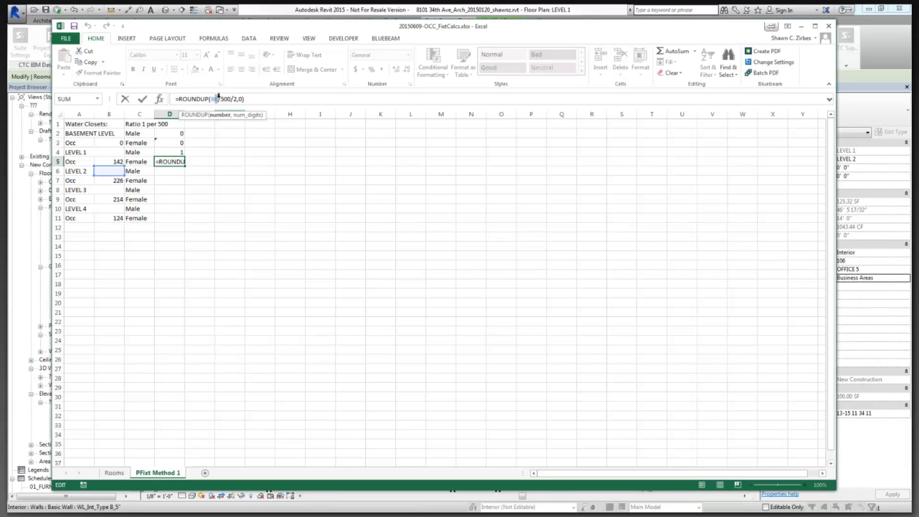
{"action": "type", "text": "B5"}
{"action": "key", "text": "Return"}
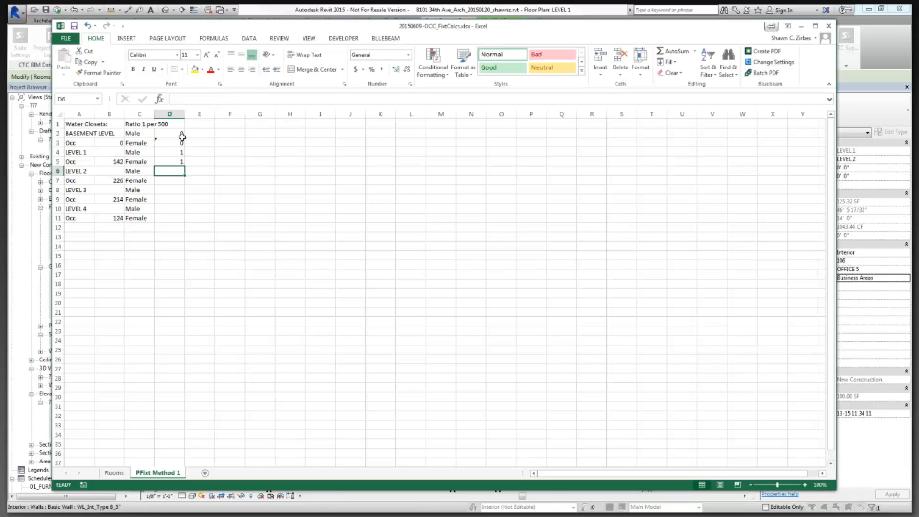
Review the formulas in D2 through D5.
{"action": "left_click", "coordinate": [179, 141]}
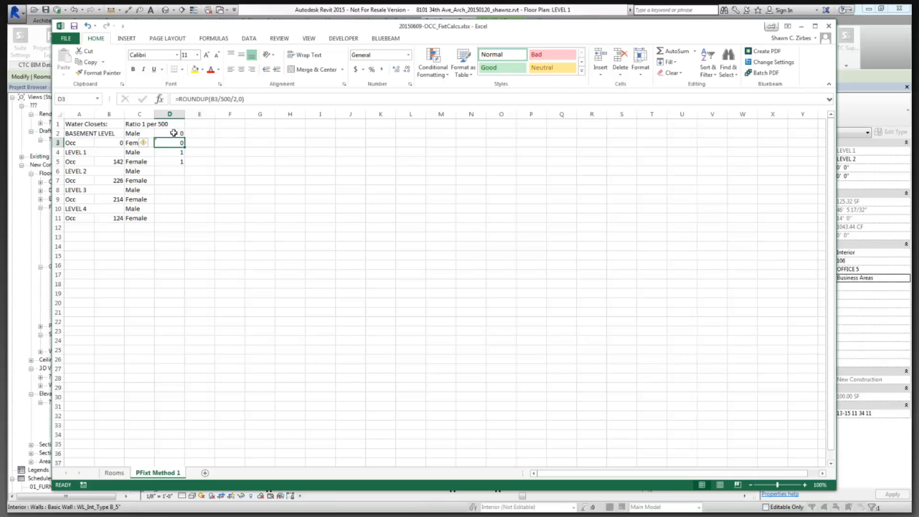
{"action": "left_click", "coordinate": [174, 133]}
{"action": "left_click", "coordinate": [177, 152]}
{"action": "left_click", "coordinate": [179, 161]}
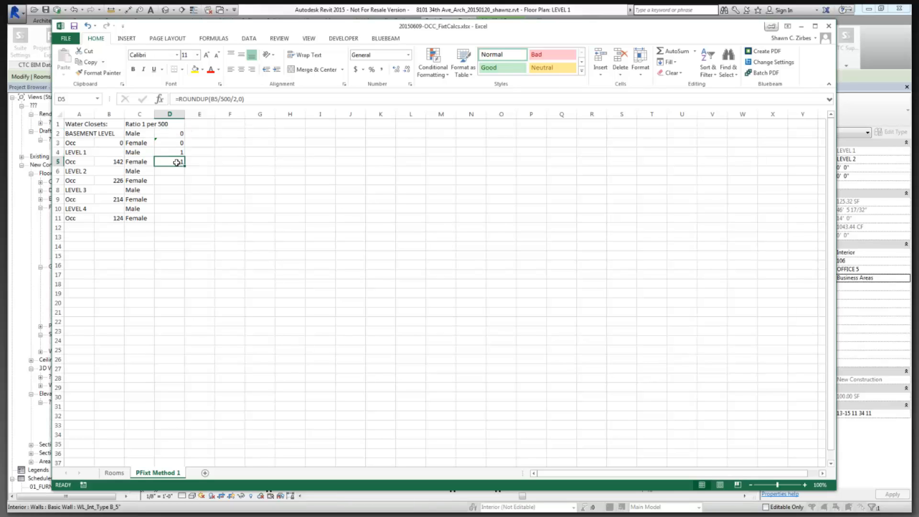
{"action": "left_click", "coordinate": [176, 174]}
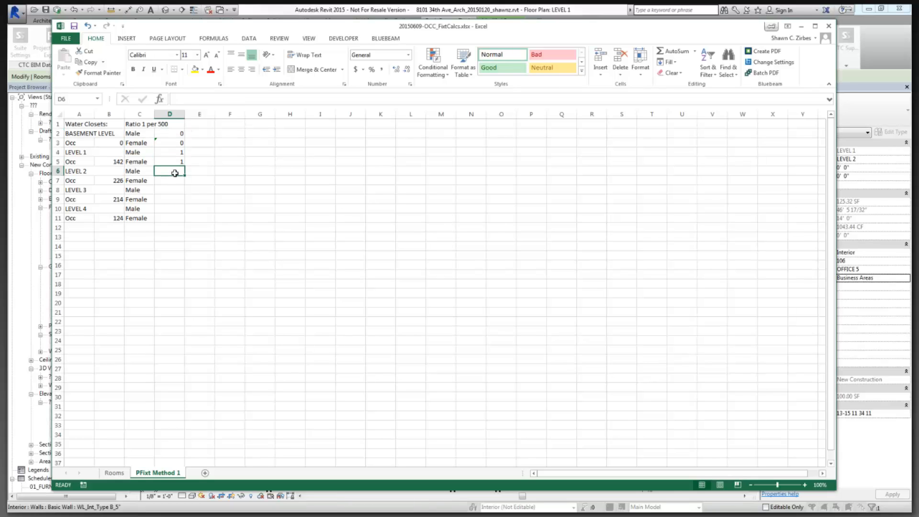
Copy D5's formula into D6 and change its reference to B7.
{"action": "left_click", "coordinate": [176, 161]}
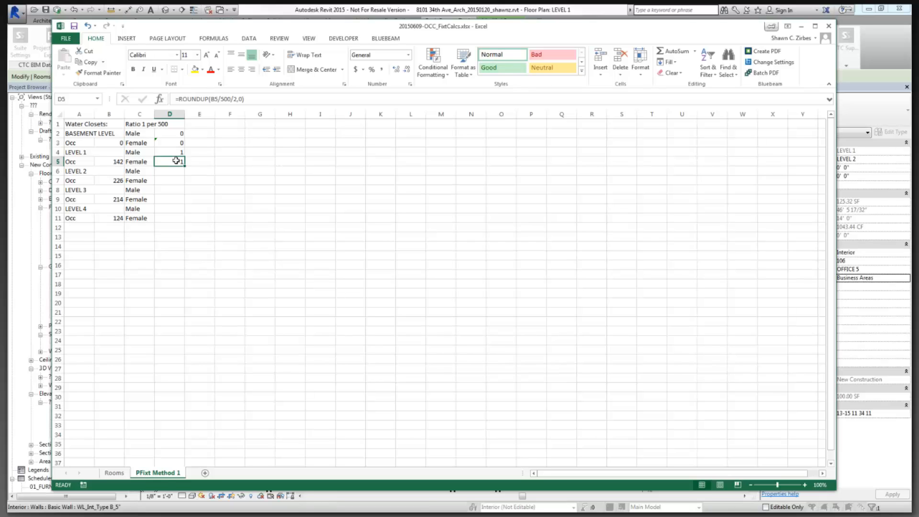
{"action": "key", "text": "ctrl+c"}
{"action": "left_click", "coordinate": [176, 170]}
{"action": "key", "text": "ctrl+v"}
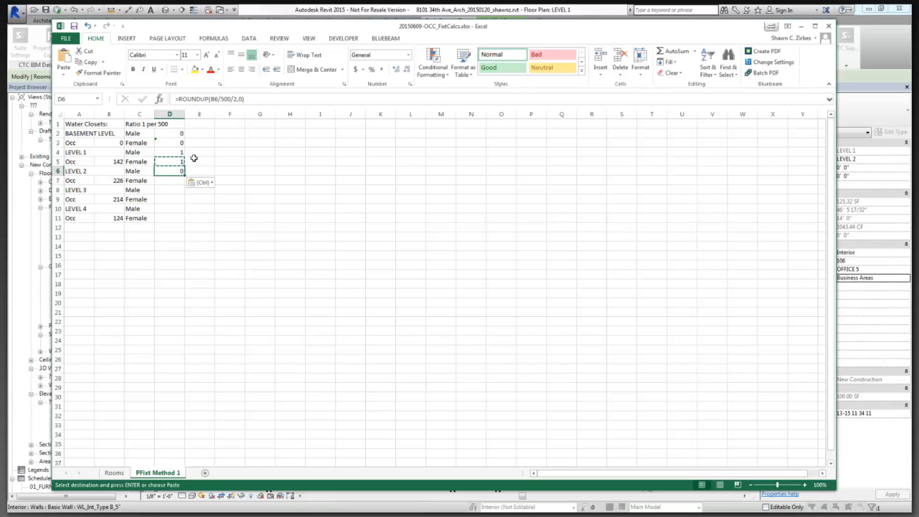
{"action": "left_click", "coordinate": [217, 99]}
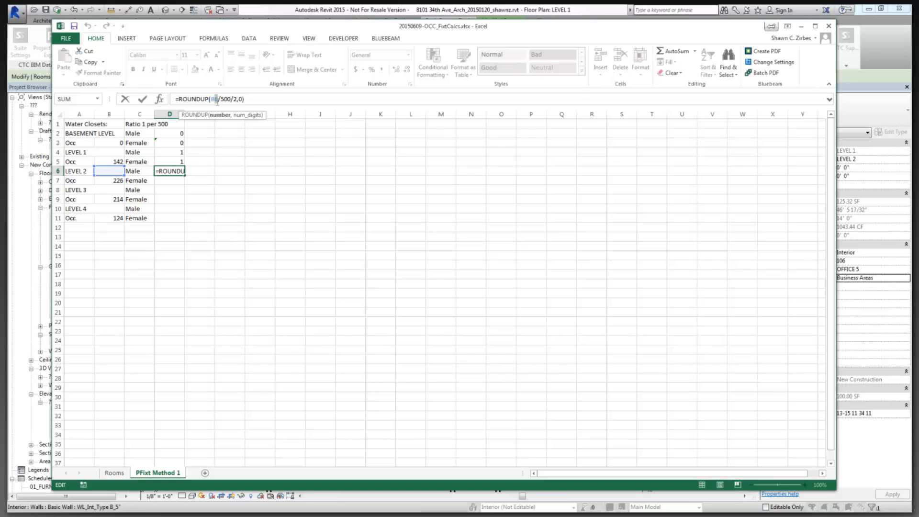
{"action": "type", "text": "7"}
{"action": "key", "text": "Return"}
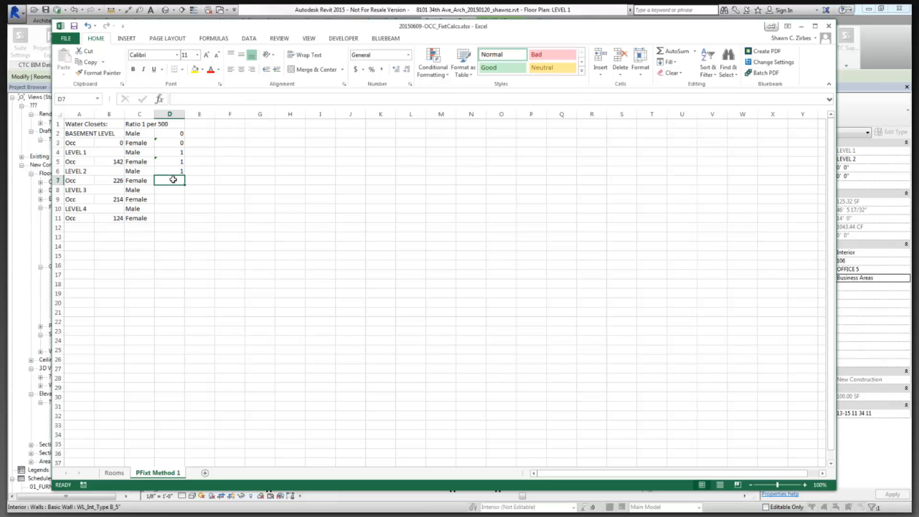
Copy D6's formula into D7, also referencing B7.
{"action": "left_click", "coordinate": [173, 171]}
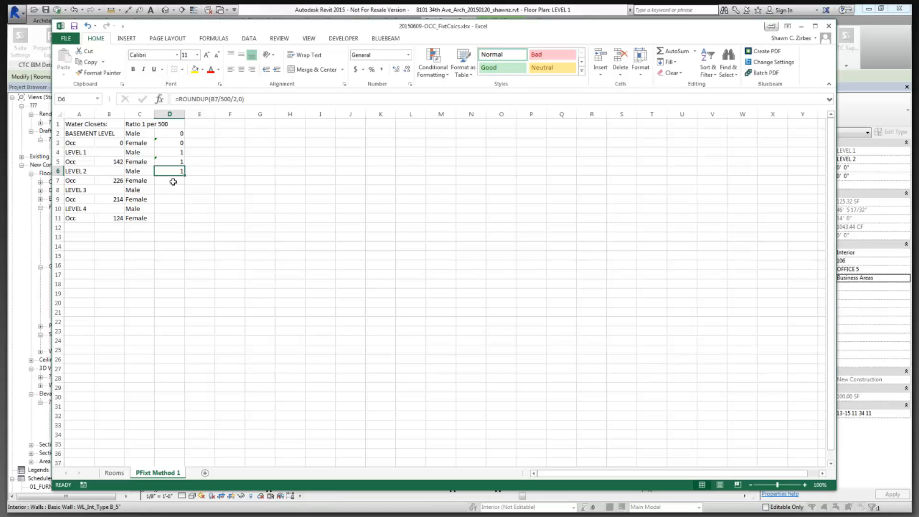
{"action": "key", "text": "ctrl+c"}
{"action": "left_click", "coordinate": [174, 181]}
{"action": "key", "text": "ctrl+v"}
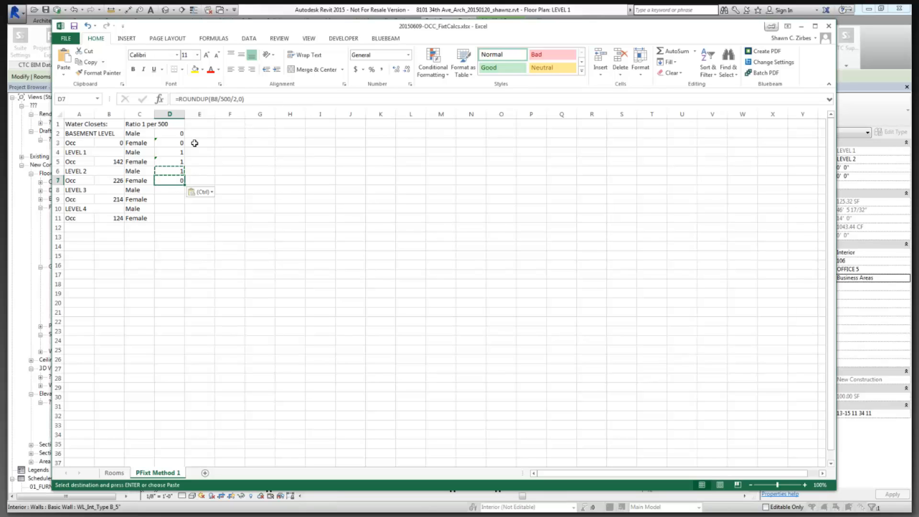
{"action": "left_click", "coordinate": [215, 98]}
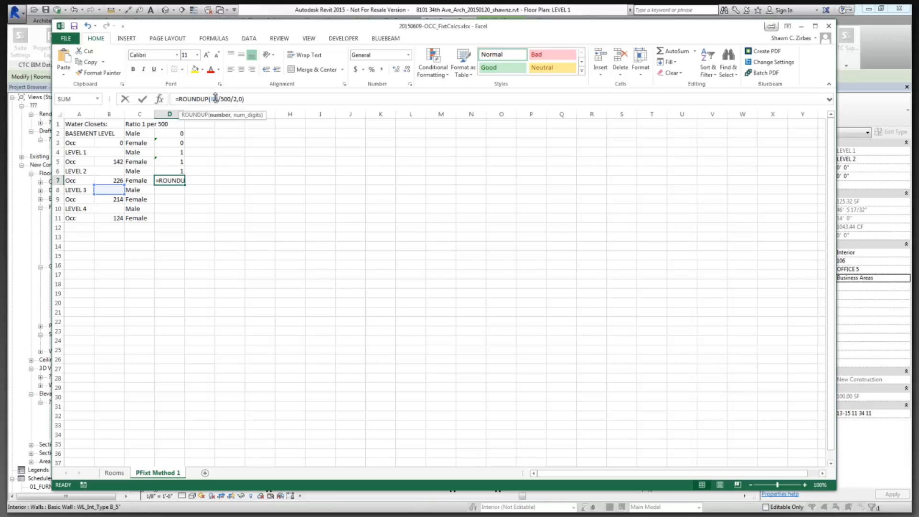
{"action": "type", "text": "7"}
{"action": "key", "text": "Return"}
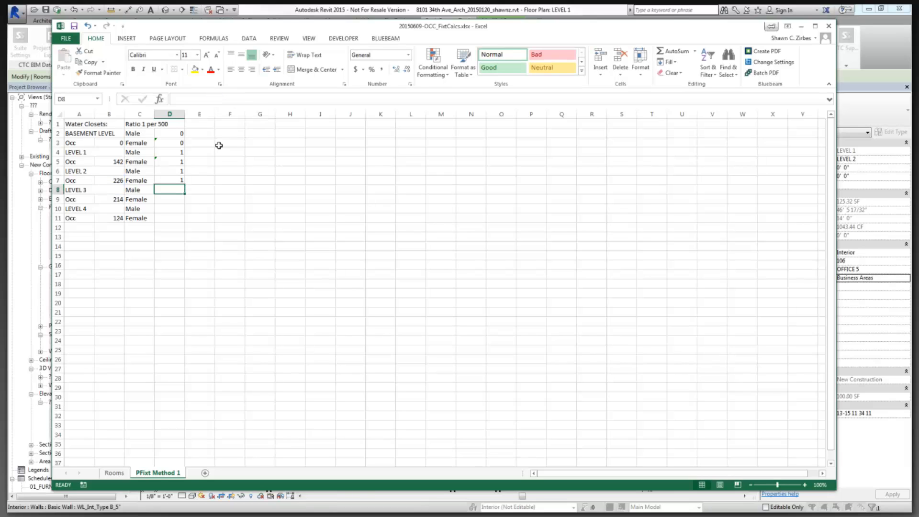
Copy the D6:D7 formula pair into D8:D9 and D10:D11 for LEVEL 3 and LEVEL 4.
{"action": "key", "text": "Down"}
{"action": "left_click", "coordinate": [180, 180]}
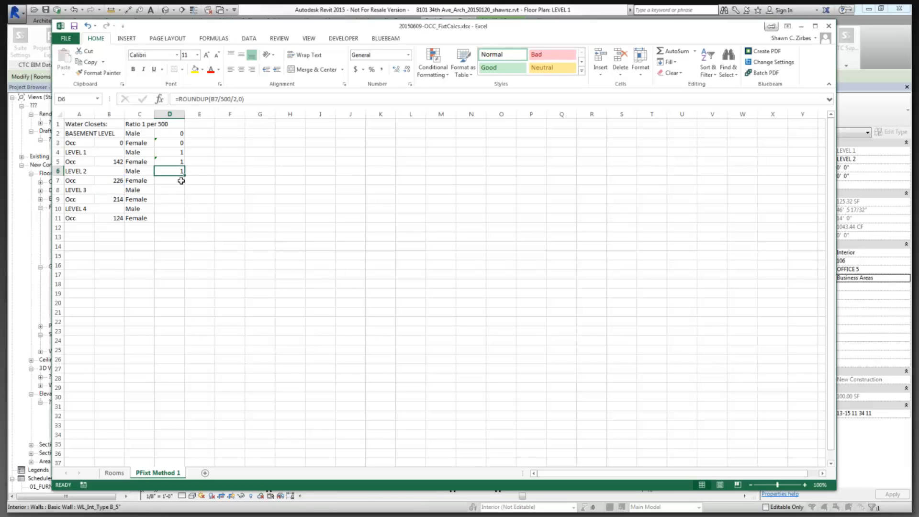
{"action": "key", "text": "shift+Up"}
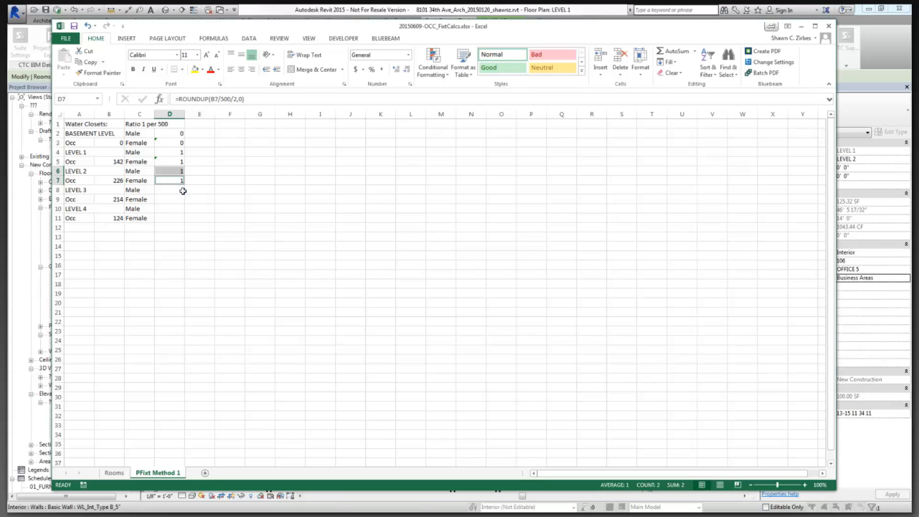
{"action": "key", "text": "ctrl+c"}
{"action": "left_click", "coordinate": [181, 190]}
{"action": "key", "text": "ctrl+v"}
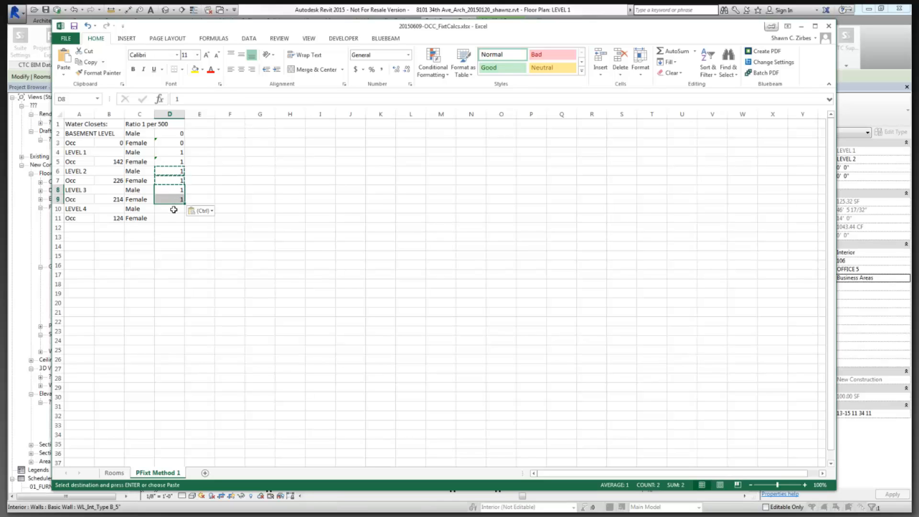
{"action": "left_click", "coordinate": [173, 209]}
{"action": "key", "text": "ctrl+v"}
{"action": "left_click", "coordinate": [176, 209]}
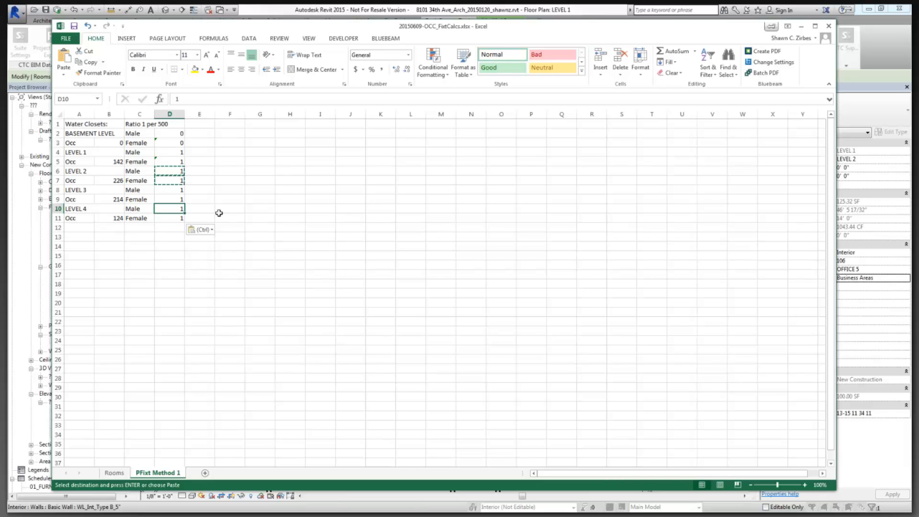
{"action": "key", "text": "Escape"}
Recopy the LEVEL 2 formula pair into D8:D9 and D10:D11.
{"action": "left_click", "coordinate": [178, 216]}
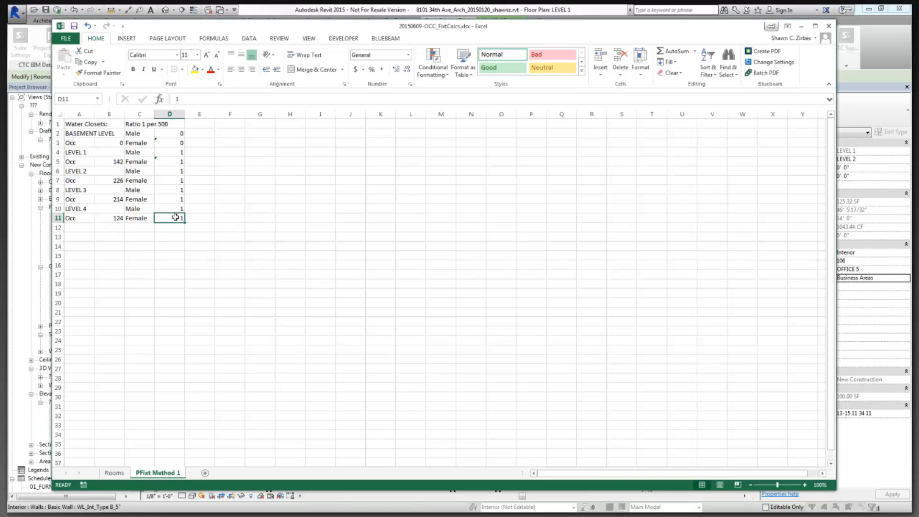
{"action": "left_click", "coordinate": [176, 161]}
{"action": "left_click", "coordinate": [176, 170]}
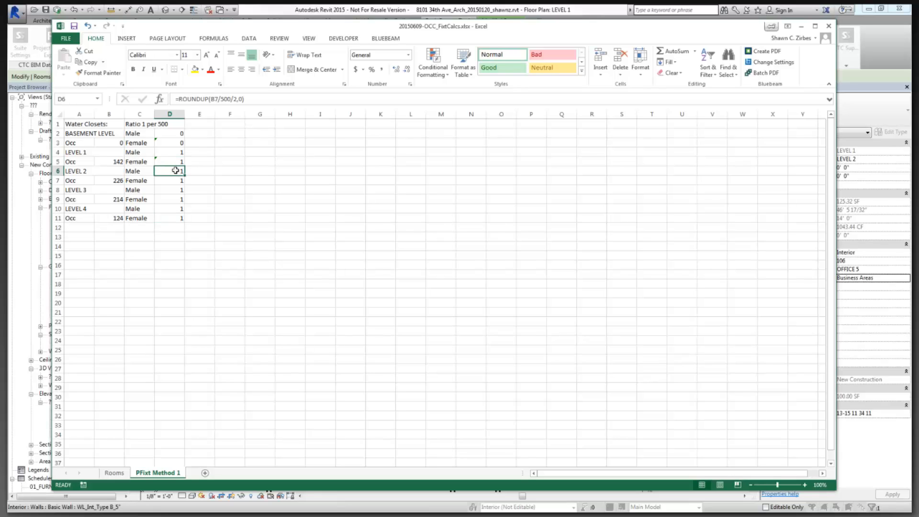
{"action": "left_click_drag", "start_coordinate": [175, 172], "coordinate": [177, 217]}
{"action": "key", "text": "ctrl+c"}
{"action": "key", "text": "ctrl+v"}
{"action": "left_click", "coordinate": [176, 209]}
{"action": "key", "text": "ctrl+v"}
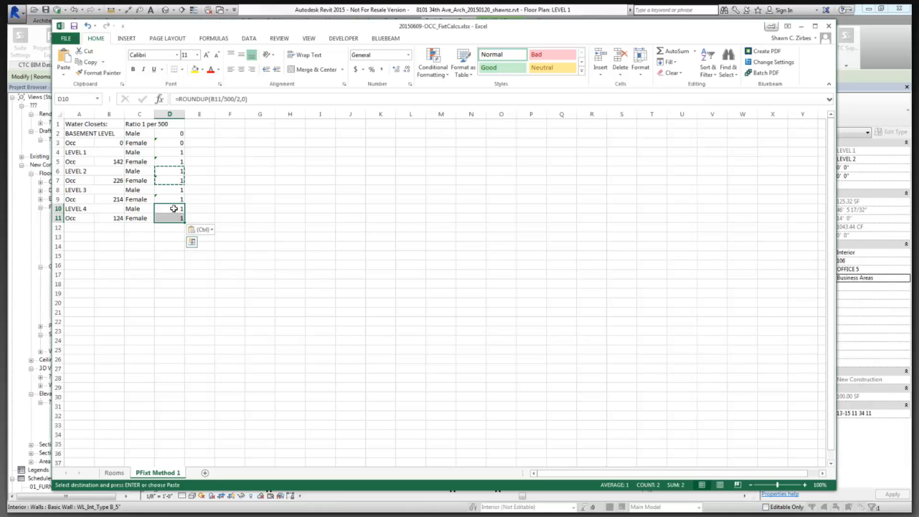
Check the ROUNDUP formulas in D10 and D11.
{"action": "left_click", "coordinate": [174, 207]}
{"action": "double_click", "coordinate": [174, 207]}
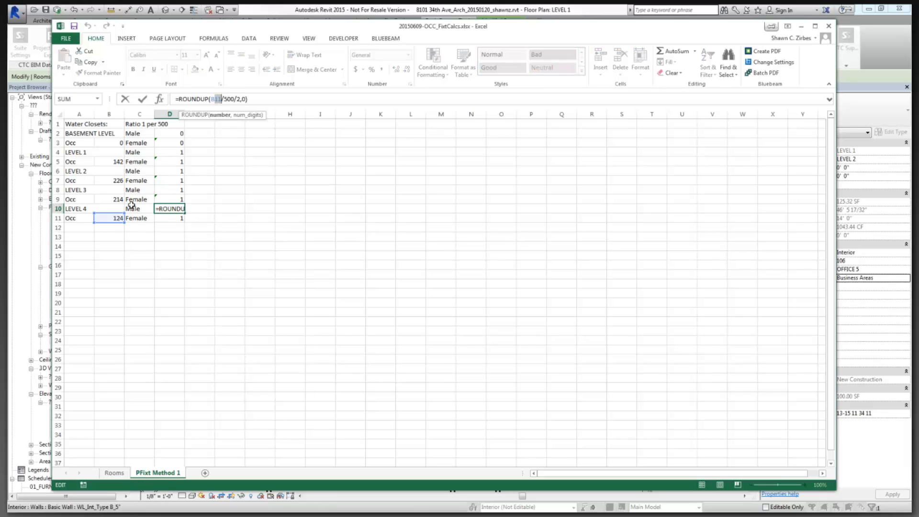
{"action": "left_click", "coordinate": [171, 219]}
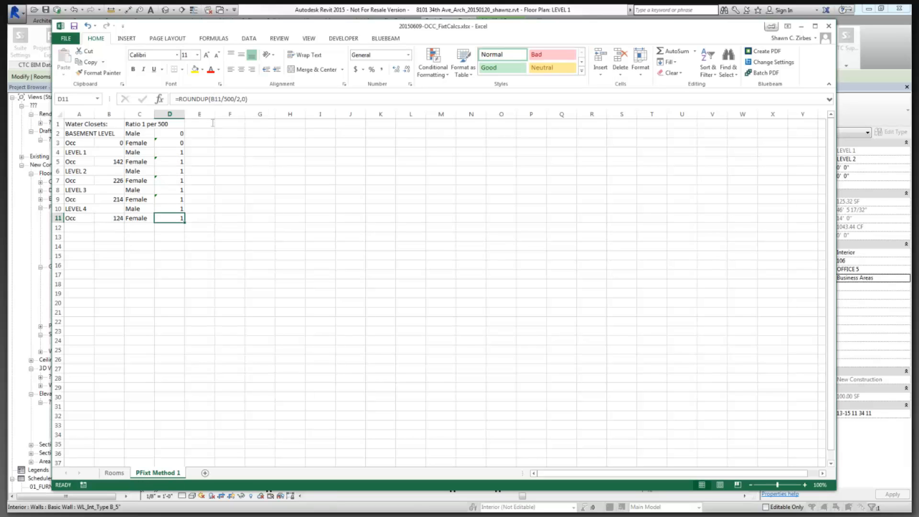
{"action": "left_click", "coordinate": [215, 101]}
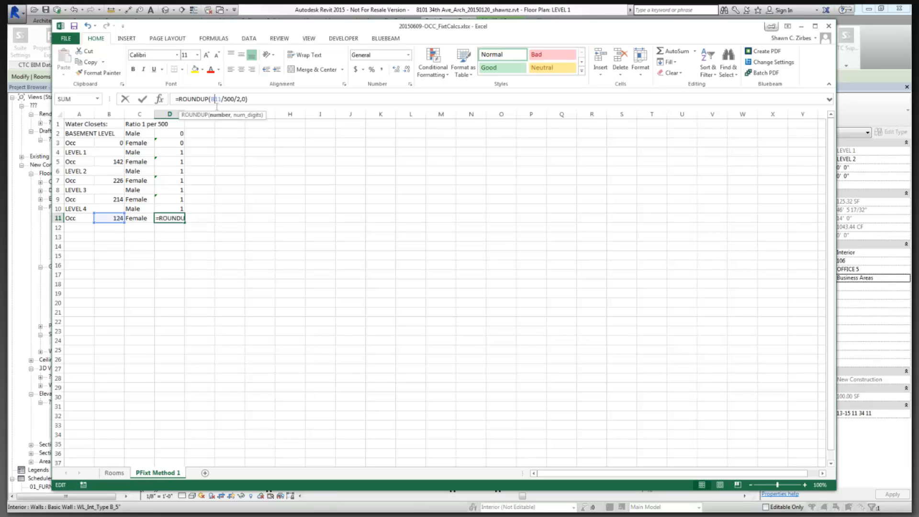
{"action": "left_click", "coordinate": [141, 246]}
Give table A1:D11 a thick outline and thin inside borders.
{"action": "left_click_drag", "start_coordinate": [72, 124], "coordinate": [181, 224]}
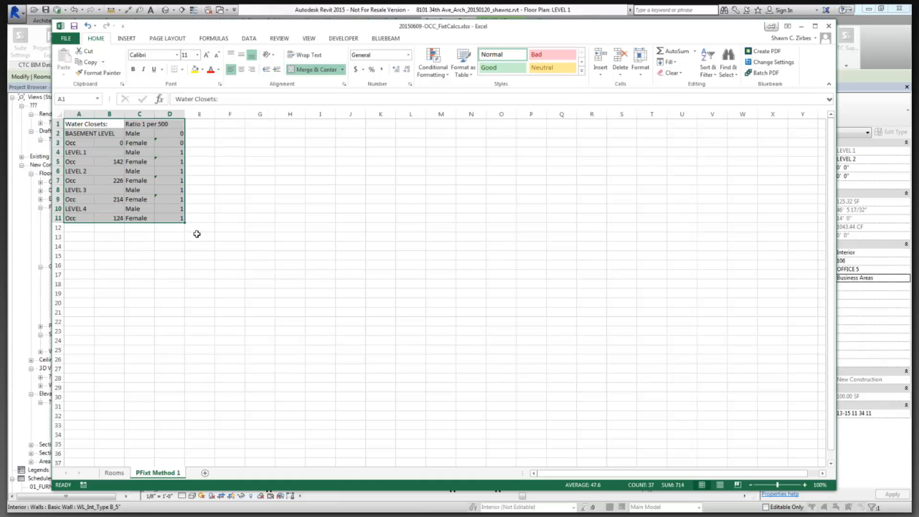
{"action": "right_click", "coordinate": [146, 215]}
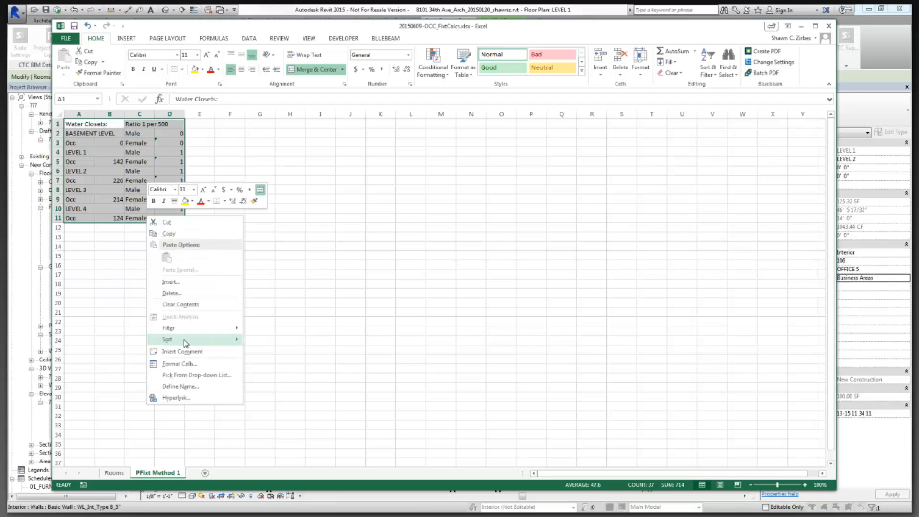
{"action": "left_click", "coordinate": [186, 364]}
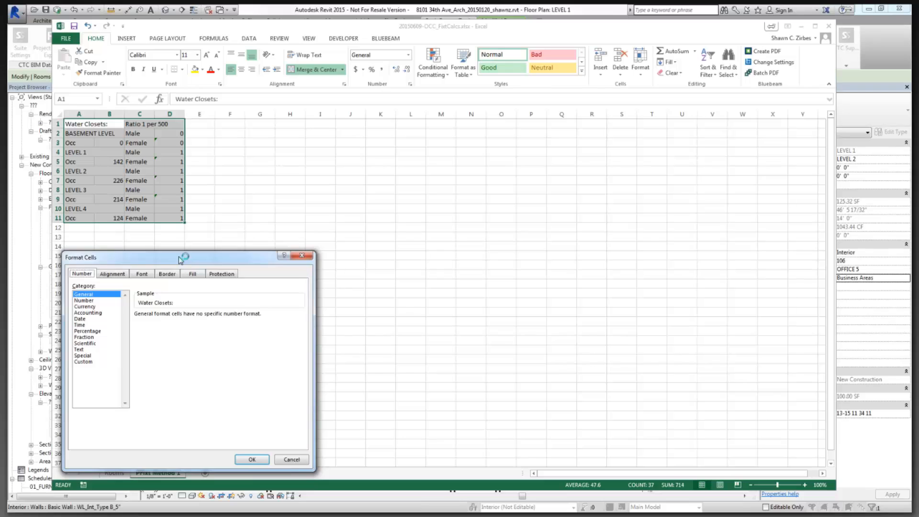
{"action": "mouse_move", "coordinate": [181, 260]}
{"action": "left_mouse_down"}
{"action": "mouse_move", "coordinate": [251, 226]}
{"action": "mouse_move", "coordinate": [317, 149]}
{"action": "left_mouse_up"}
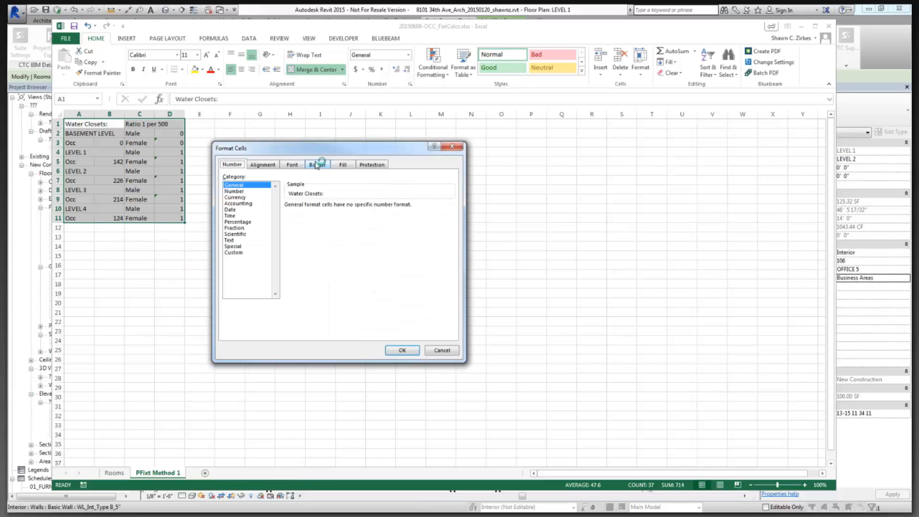
{"action": "left_click", "coordinate": [318, 165]}
{"action": "left_click", "coordinate": [349, 193]}
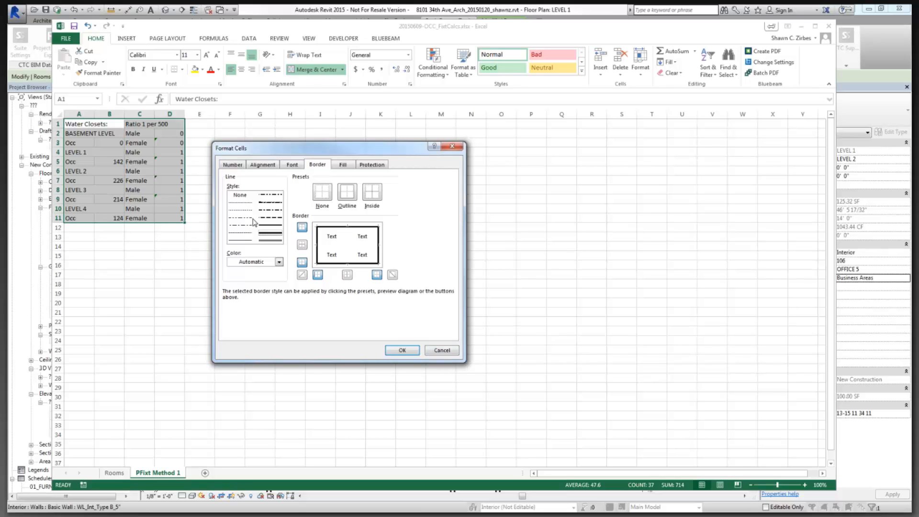
{"action": "left_click", "coordinate": [239, 241]}
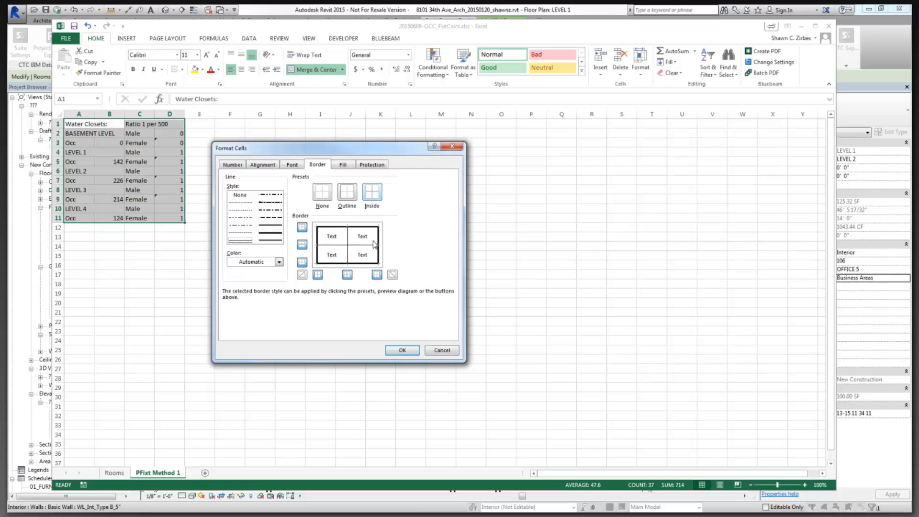
{"action": "left_click", "coordinate": [372, 192]}
{"action": "left_click", "coordinate": [397, 348]}
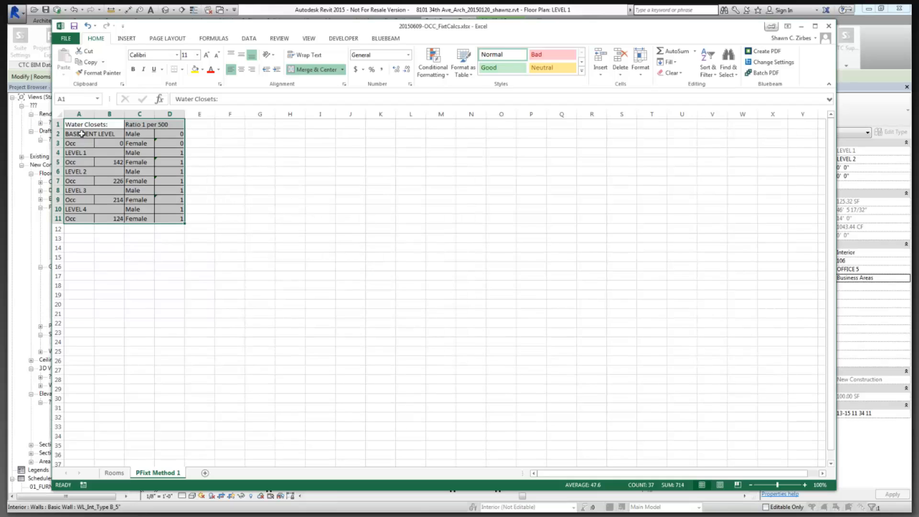
Put a thick border around the BASEMENT LEVEL rows A2:D3.
{"action": "left_click_drag", "start_coordinate": [76, 134], "coordinate": [165, 143]}
{"action": "right_click", "coordinate": [164, 141]}
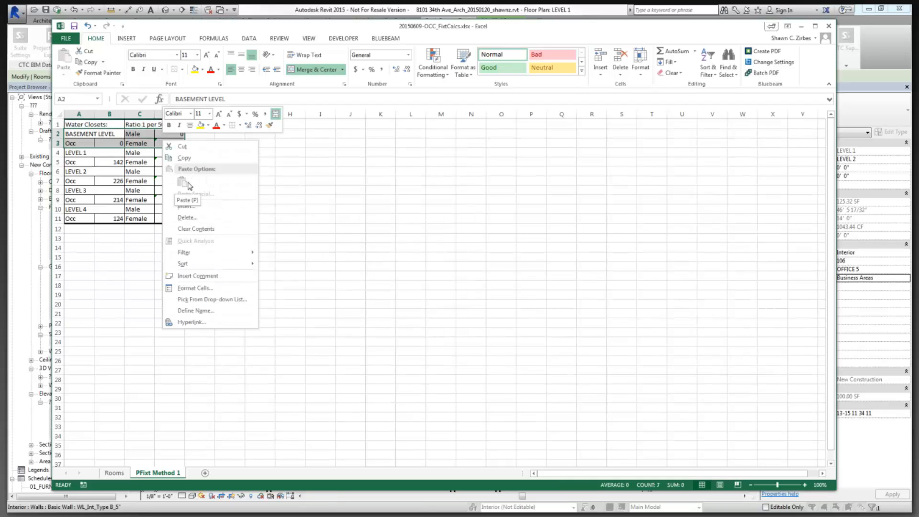
{"action": "left_click", "coordinate": [206, 290]}
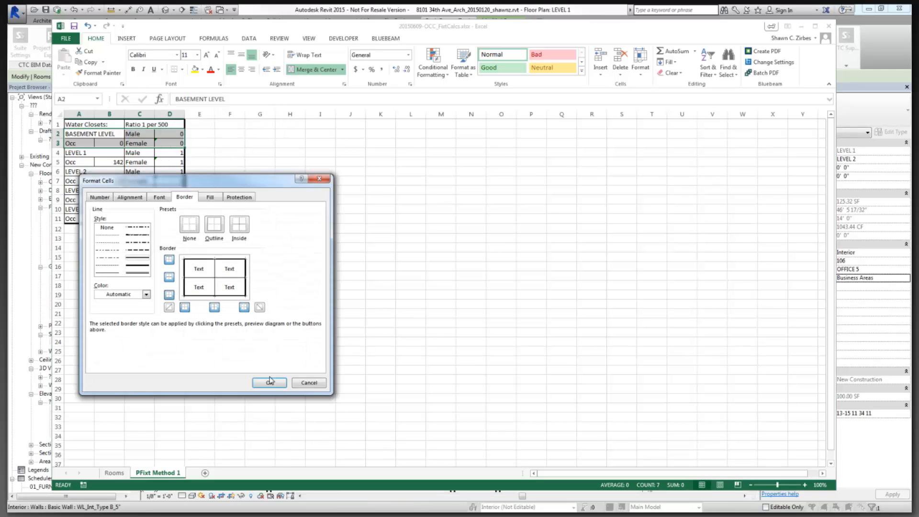
{"action": "left_click", "coordinate": [269, 381]}
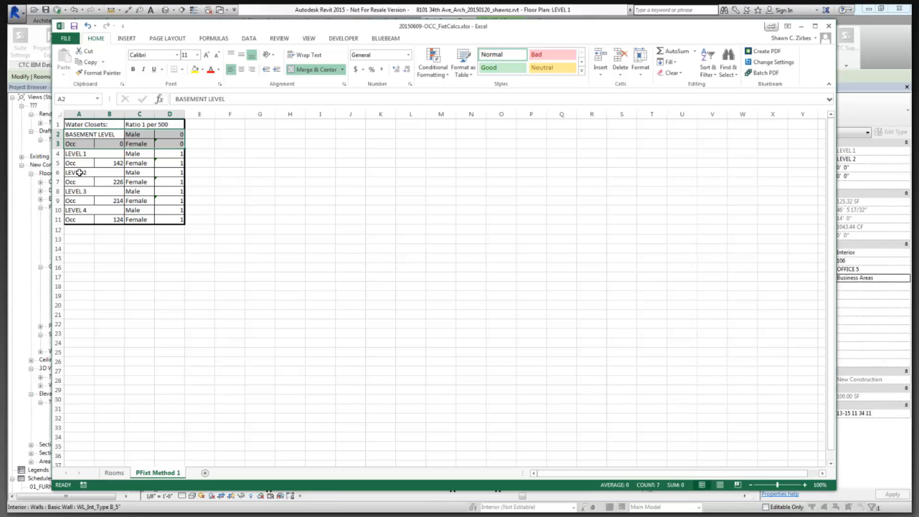
Add a thick bottom edge to the LEVEL 2 rows.
{"action": "left_click_drag", "start_coordinate": [79, 173], "coordinate": [171, 182]}
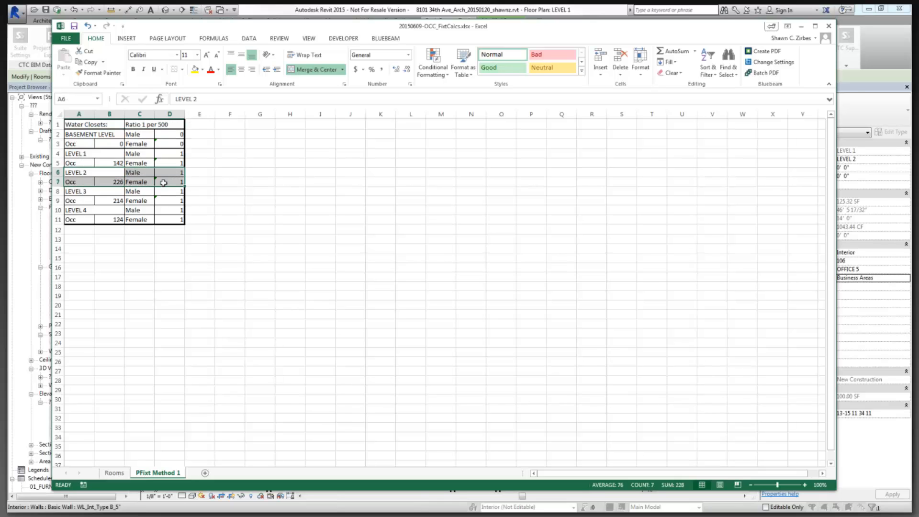
{"action": "right_click", "coordinate": [163, 183]}
{"action": "left_click", "coordinate": [209, 335]}
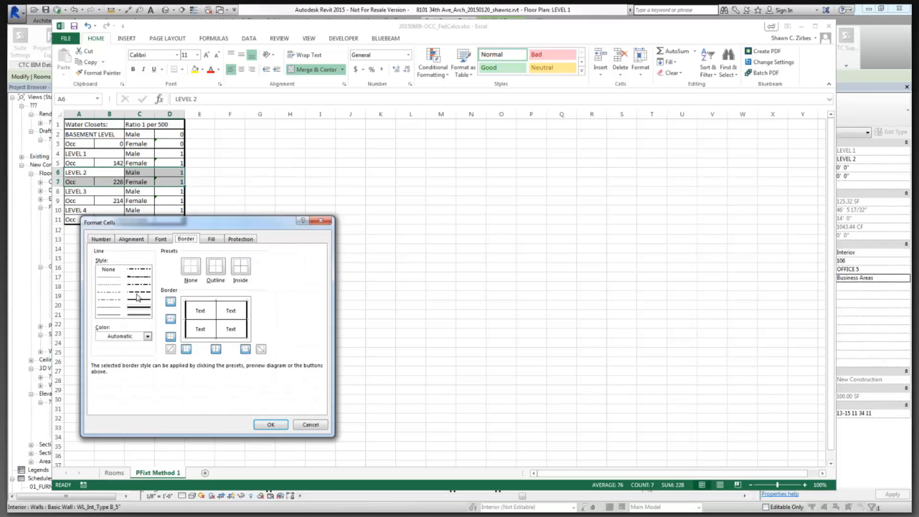
{"action": "left_click", "coordinate": [170, 336]}
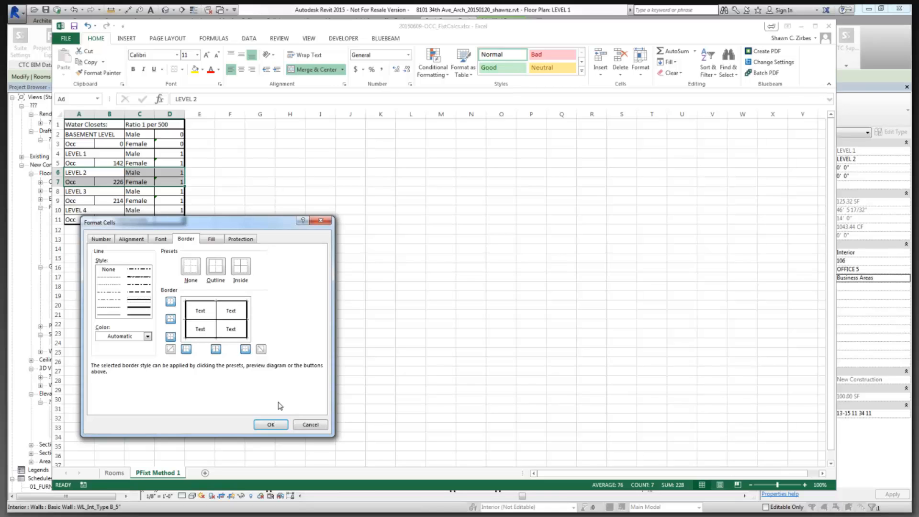
{"action": "left_click", "coordinate": [280, 422]}
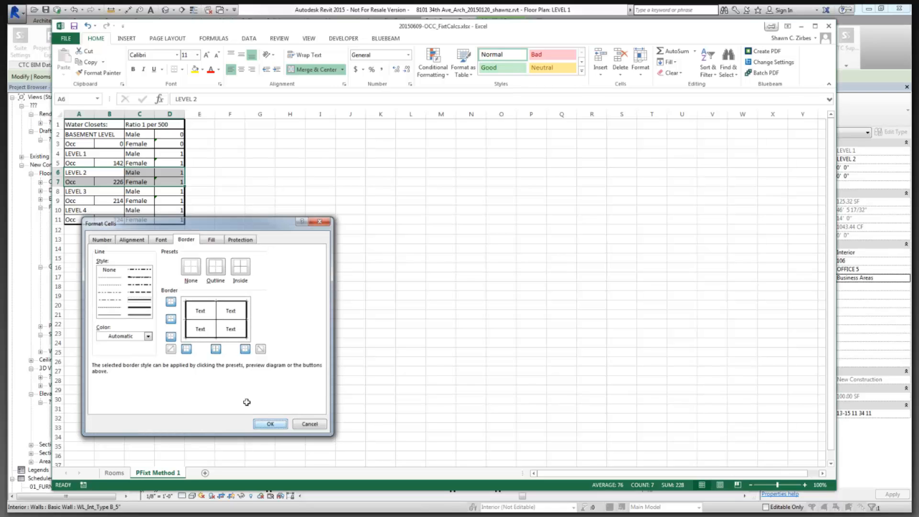
Apply a border to LEVEL 4 row A10:D10, then select the LEVEL 1 rows A4:D5.
{"action": "left_click", "coordinate": [85, 211]}
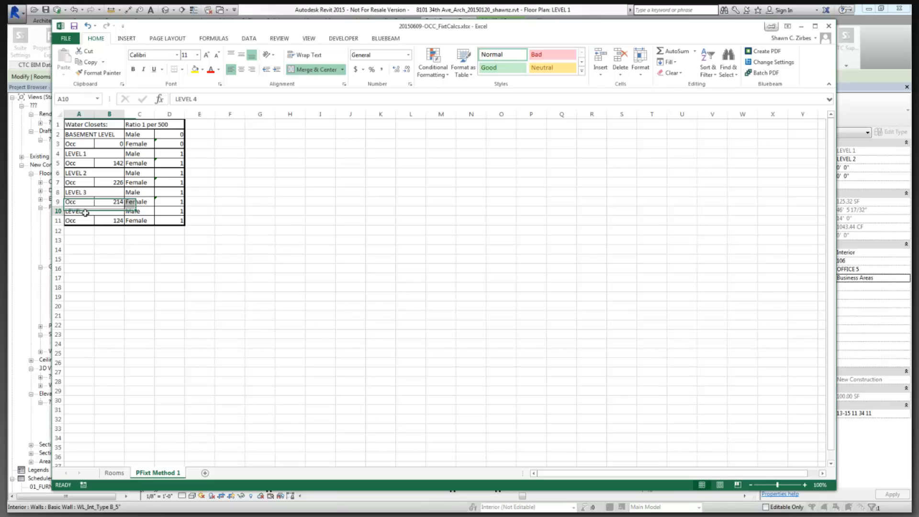
{"action": "left_click_drag", "start_coordinate": [85, 213], "coordinate": [169, 211]}
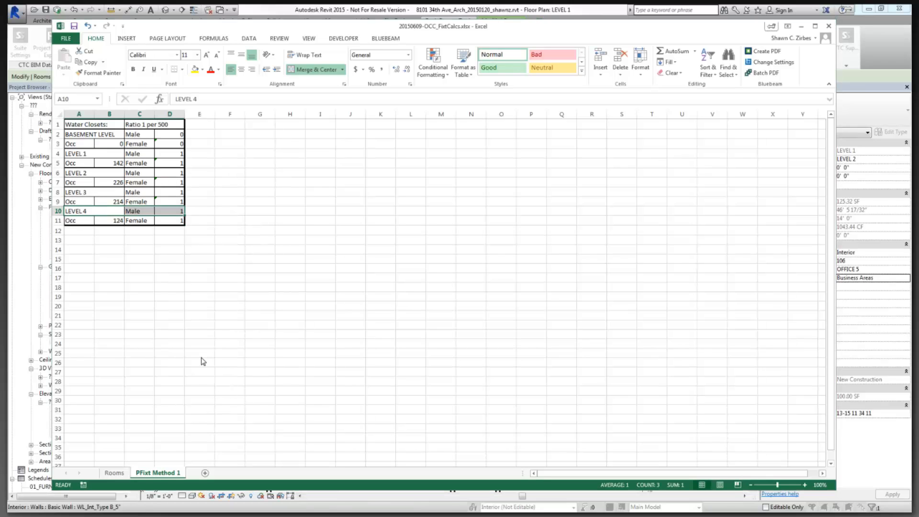
{"action": "key", "text": "ctrl+1"}
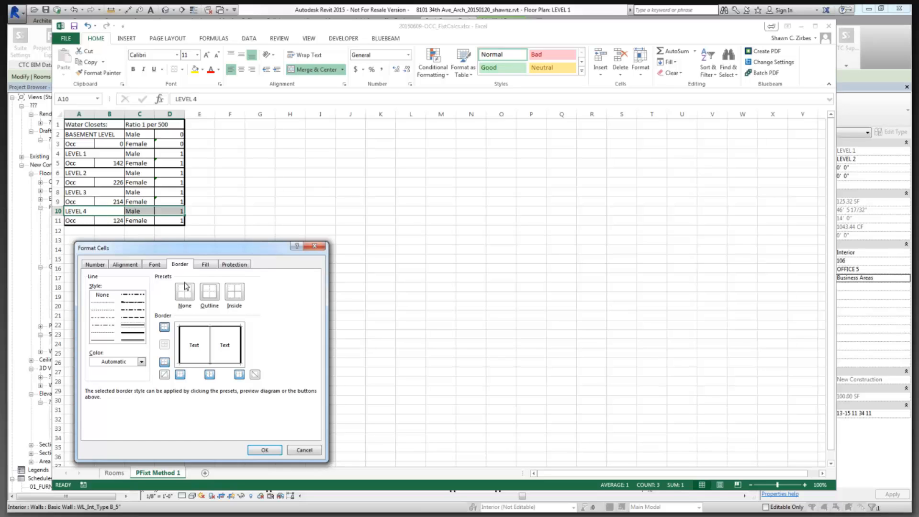
{"action": "left_click", "coordinate": [265, 450]}
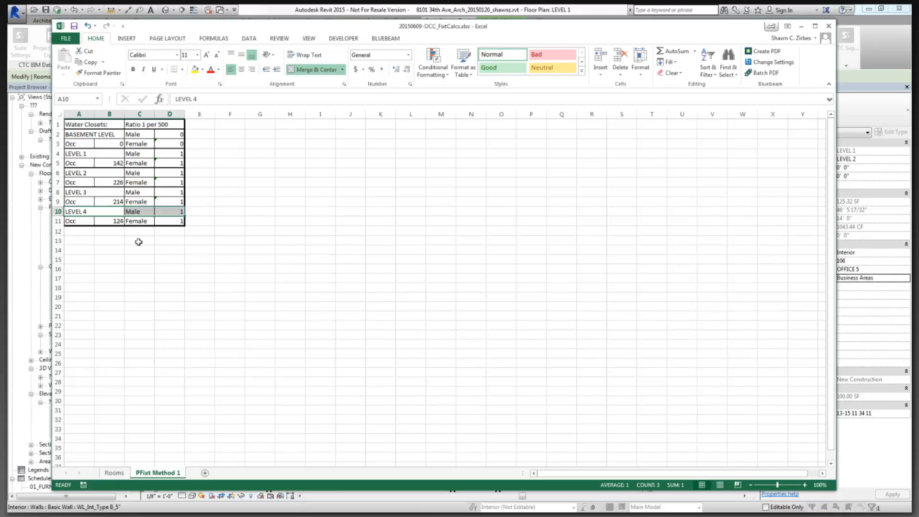
{"action": "left_click", "coordinate": [138, 240]}
{"action": "left_click_drag", "start_coordinate": [74, 136], "coordinate": [168, 140]}
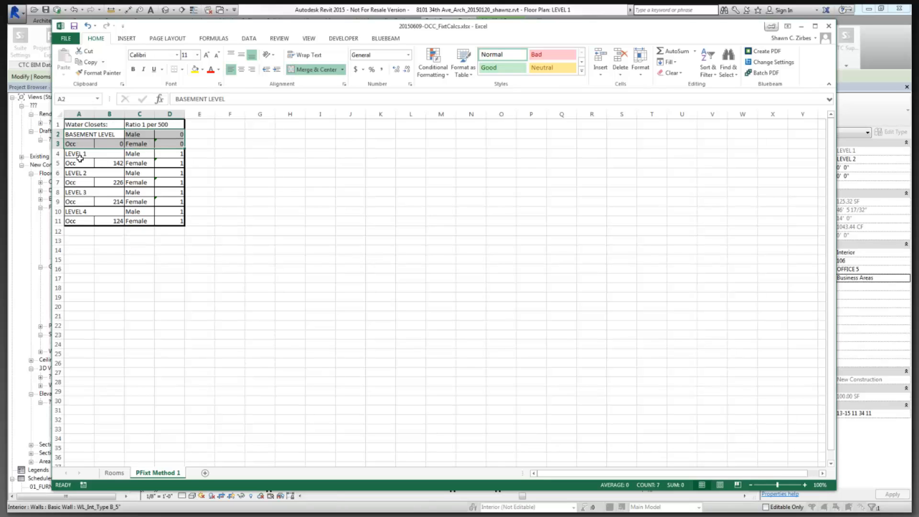
{"action": "left_click_drag", "start_coordinate": [79, 153], "coordinate": [168, 162]}
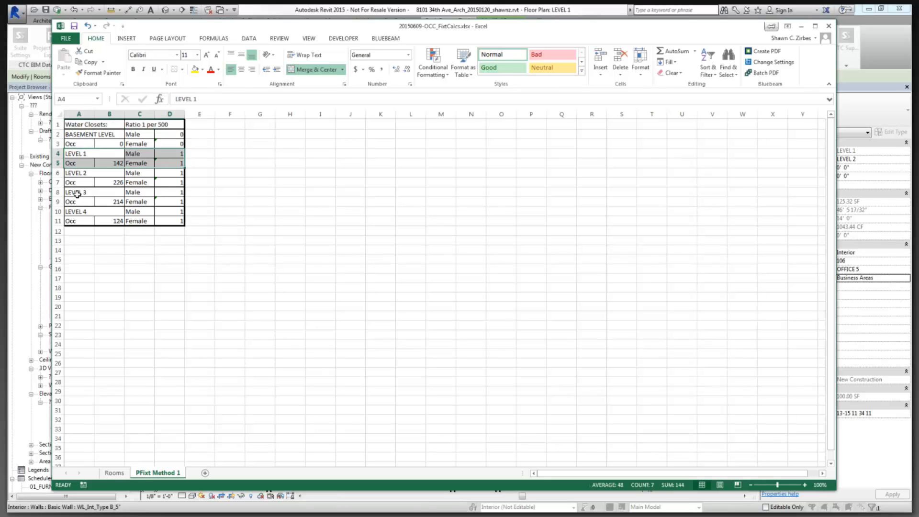
Add LEVEL 3 rows to the selection and fill LEVEL 1 and LEVEL 3 rows light grey.
{"action": "left_click_drag", "start_coordinate": [77, 193], "coordinate": [170, 201], "text": "ctrl"}
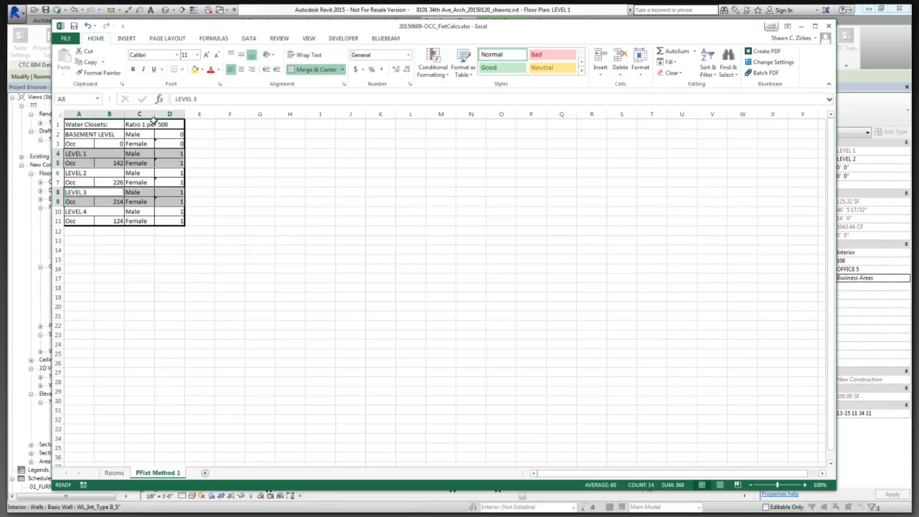
{"action": "left_click", "coordinate": [203, 70]}
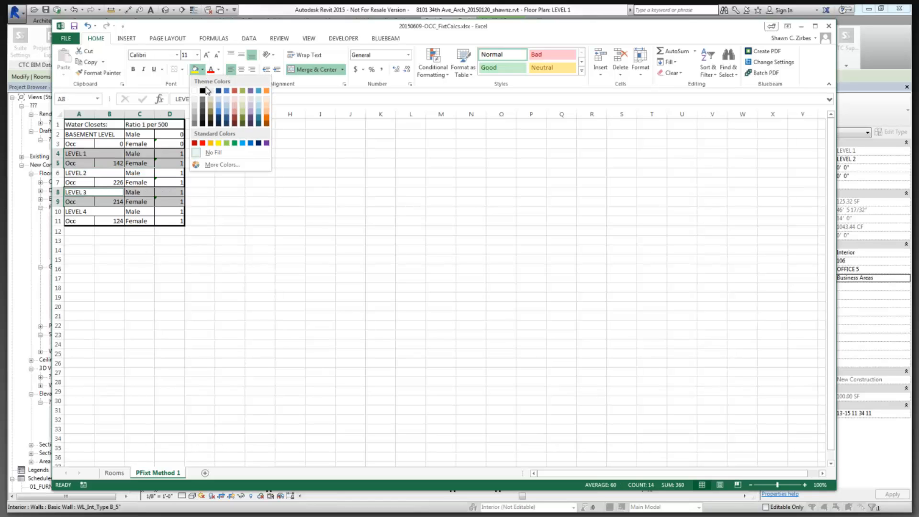
{"action": "left_click", "coordinate": [194, 99]}
{"action": "left_click", "coordinate": [202, 230]}
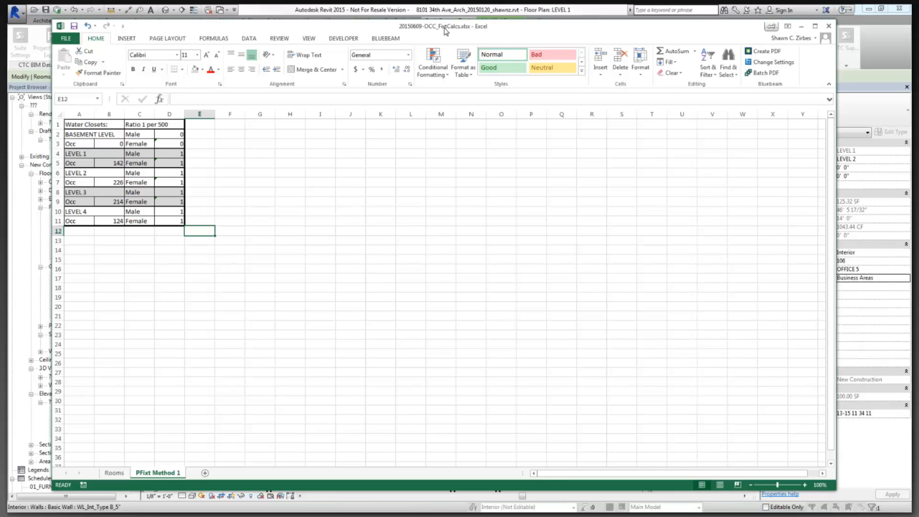
Close 20150609-OCC_FixtCalcs and go to Occupancy_PFixt Loads' PFixt Method 3 sheet.
{"action": "left_click", "coordinate": [830, 28]}
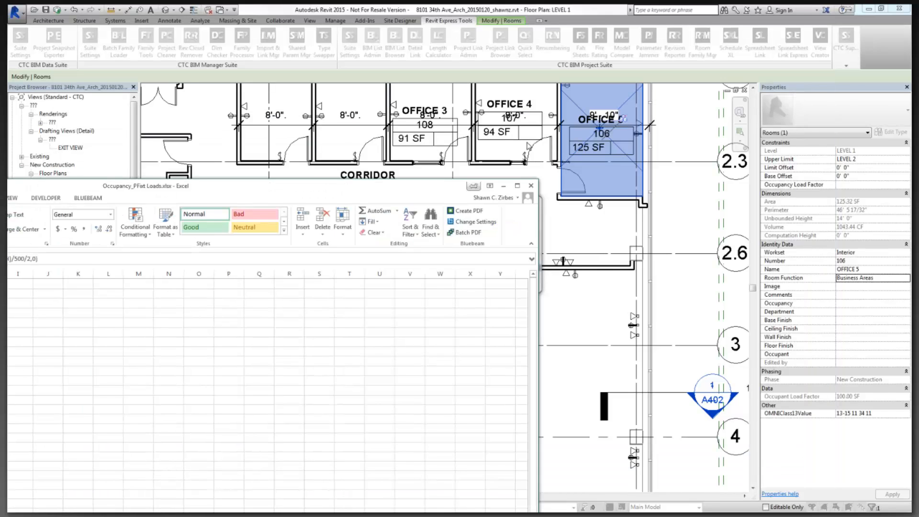
{"action": "left_click_drag", "start_coordinate": [529, 146], "coordinate": [648, 17]}
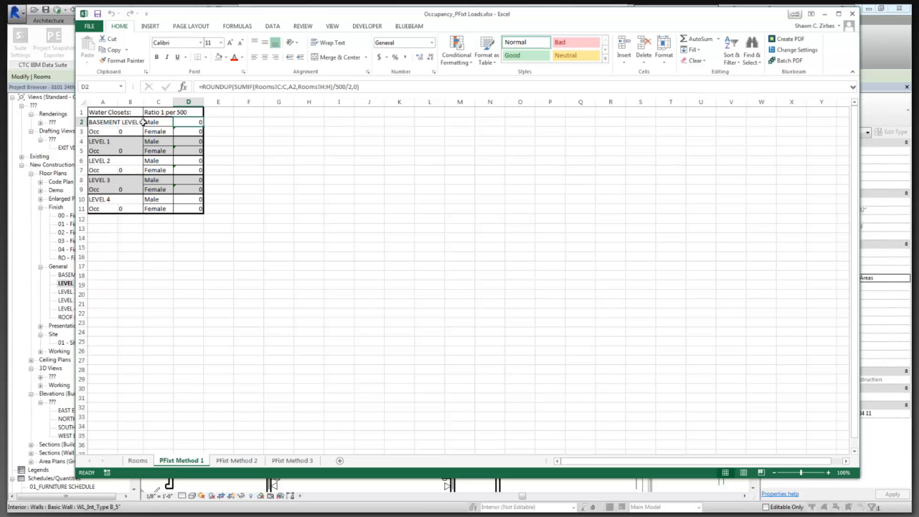
{"action": "left_click", "coordinate": [237, 460]}
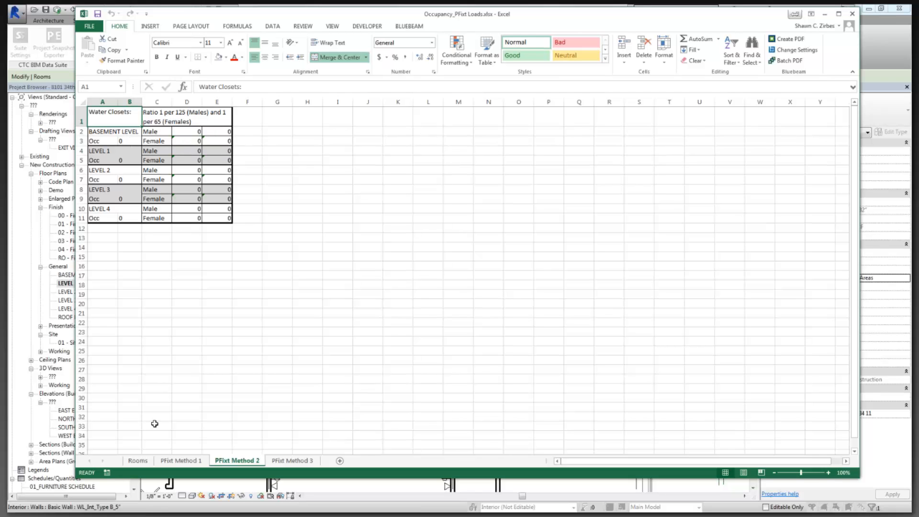
{"action": "left_click", "coordinate": [147, 465]}
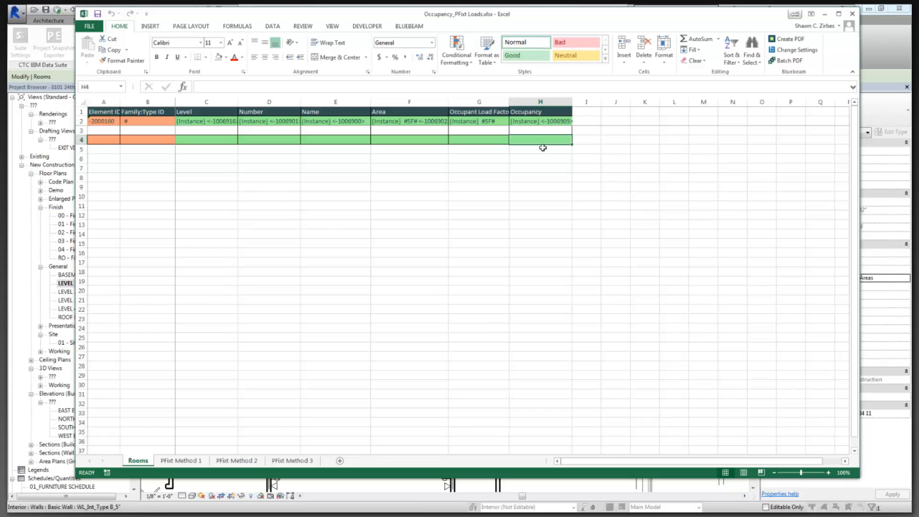
{"action": "left_click", "coordinate": [247, 462]}
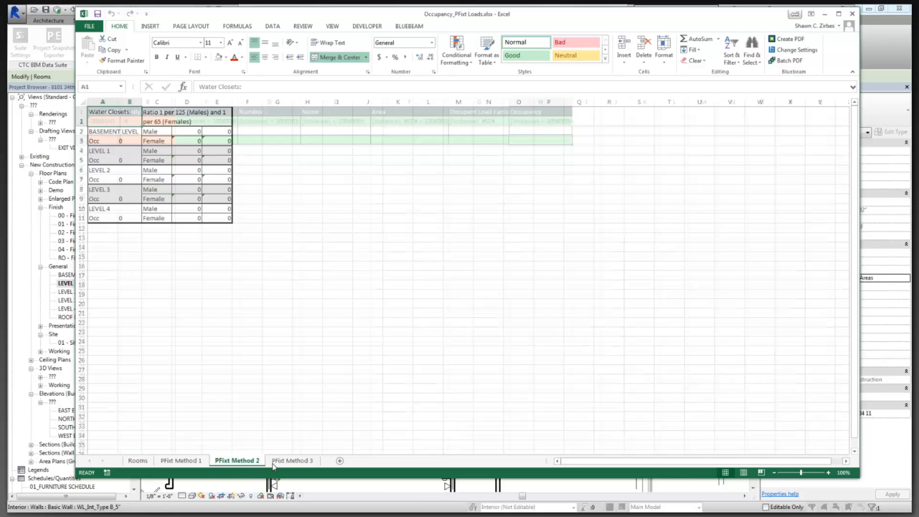
{"action": "key", "text": "ctrl+Page_Down"}
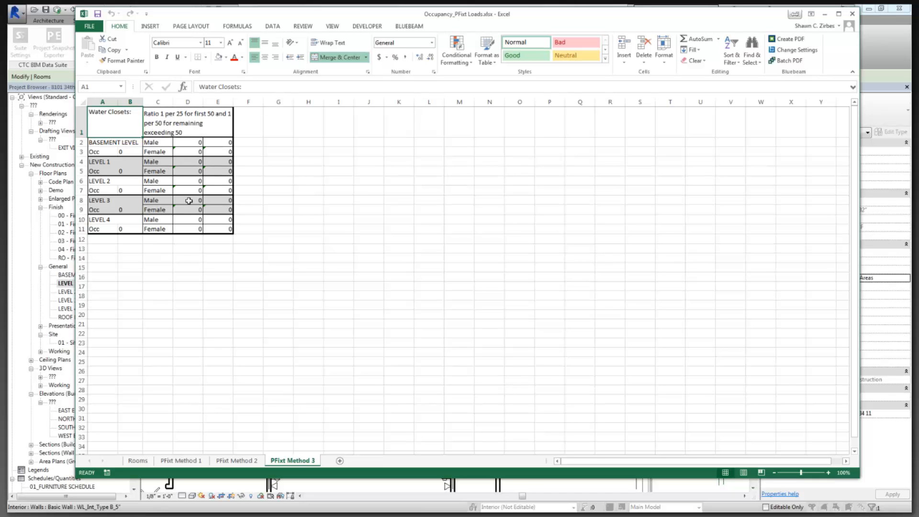
Inspect the IF/ROUNDUP water-closet formulas in D2 and E2 on PFixt Method 3.
{"action": "left_click", "coordinate": [194, 144]}
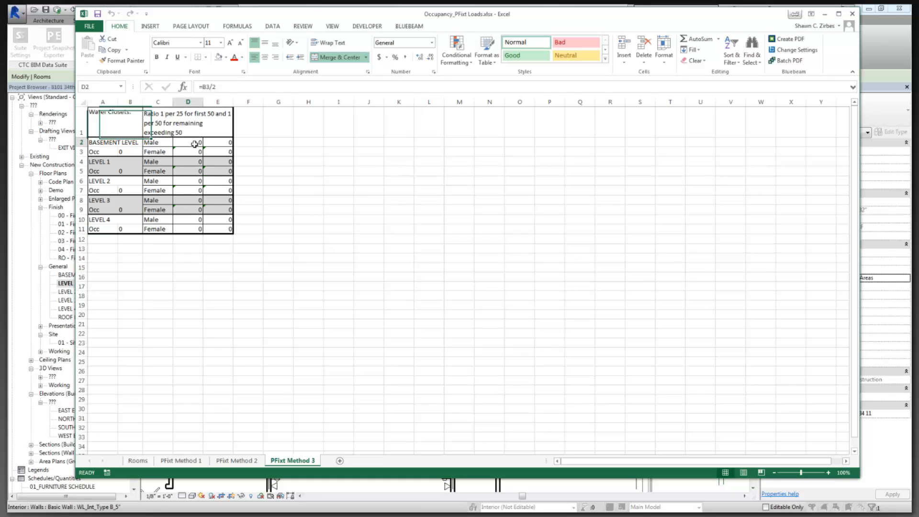
{"action": "left_click", "coordinate": [220, 143]}
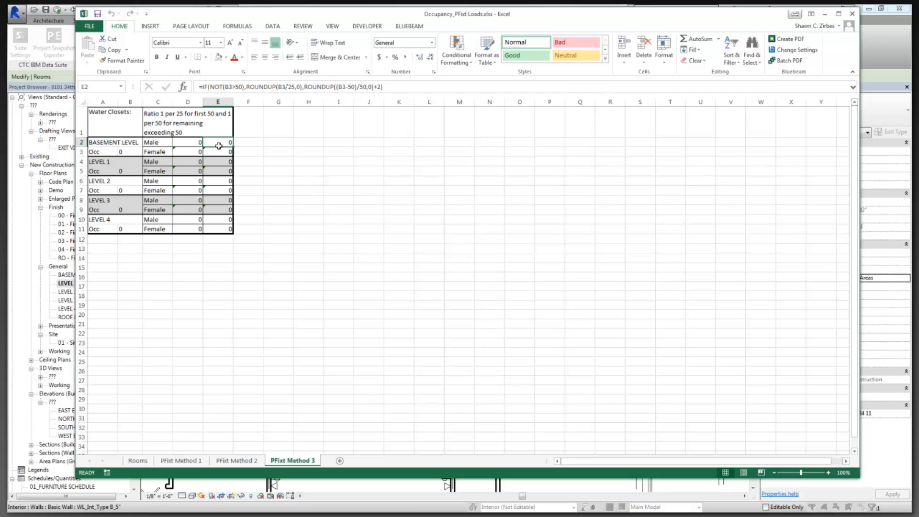
{"action": "left_click", "coordinate": [192, 141]}
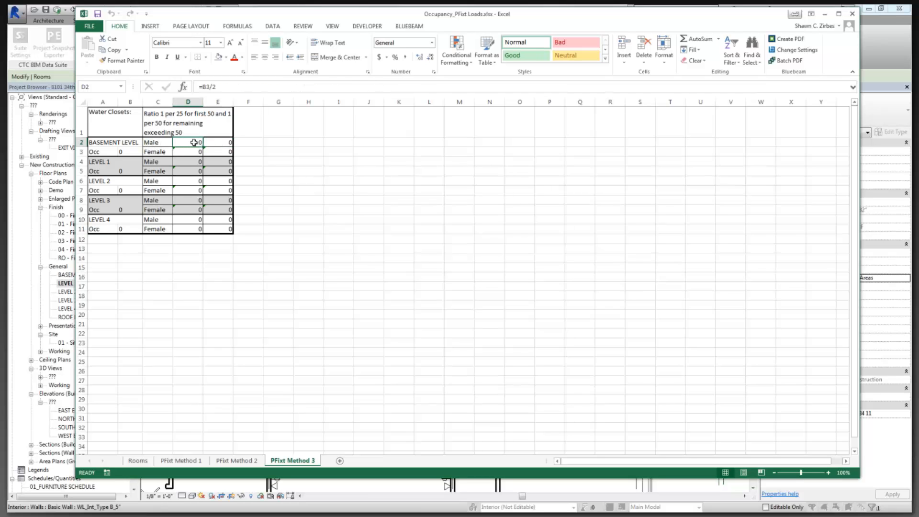
{"action": "left_click", "coordinate": [220, 142]}
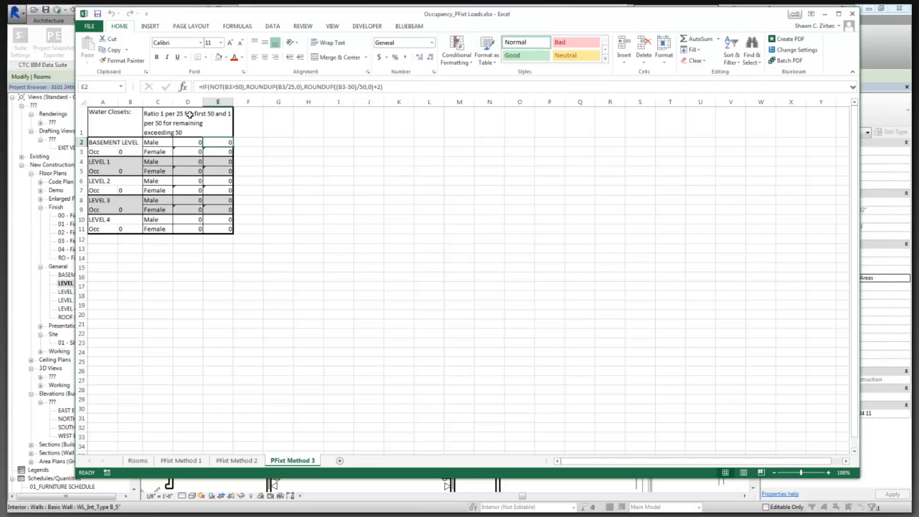
{"action": "left_click", "coordinate": [251, 249]}
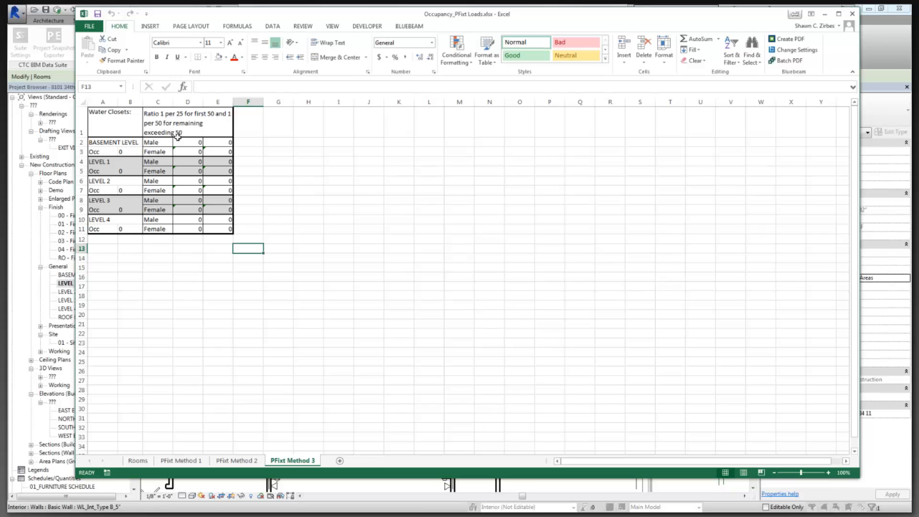
{"action": "left_click", "coordinate": [223, 142]}
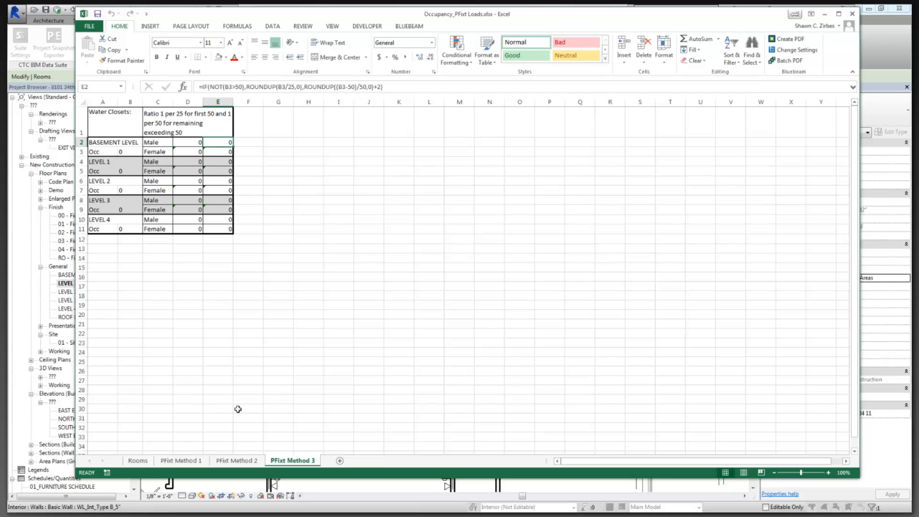
Look through the Rooms and PFixt Method 1, 2 and 3 sheets, then close Excel.
{"action": "left_click", "coordinate": [139, 463]}
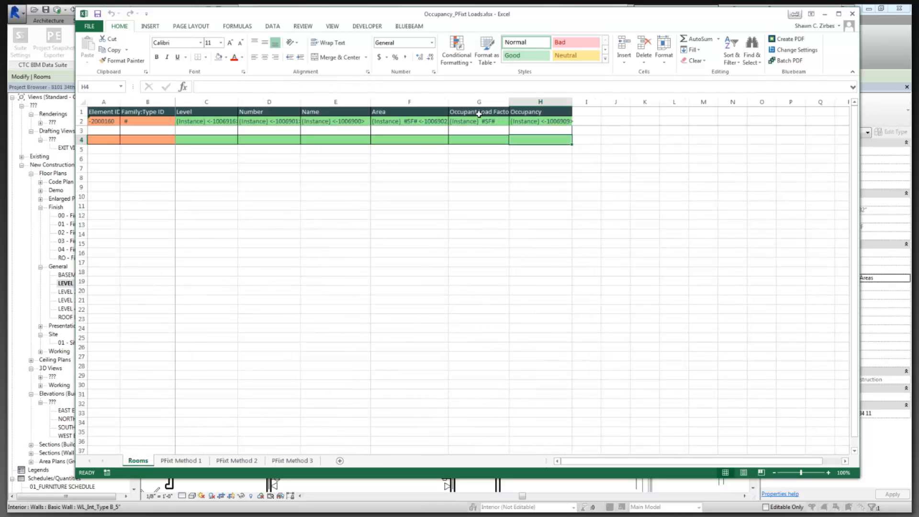
{"action": "left_click", "coordinate": [479, 113]}
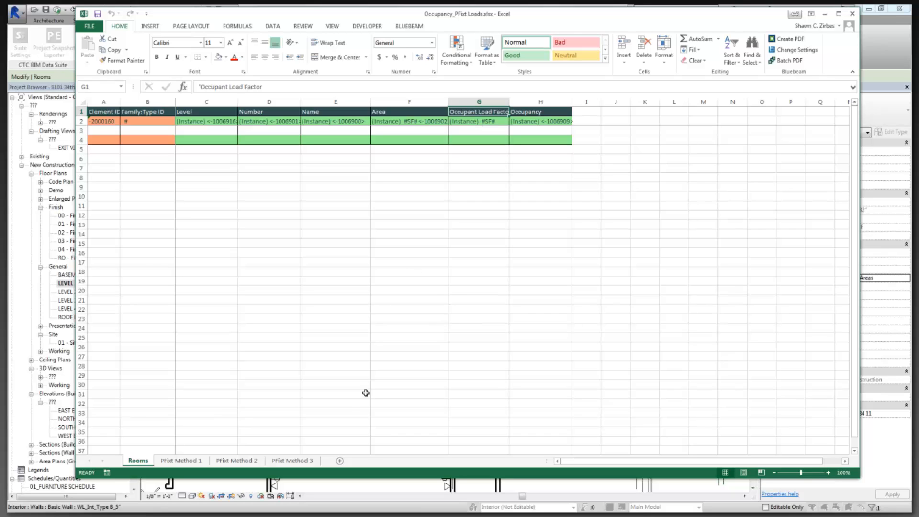
{"action": "left_click", "coordinate": [352, 408]}
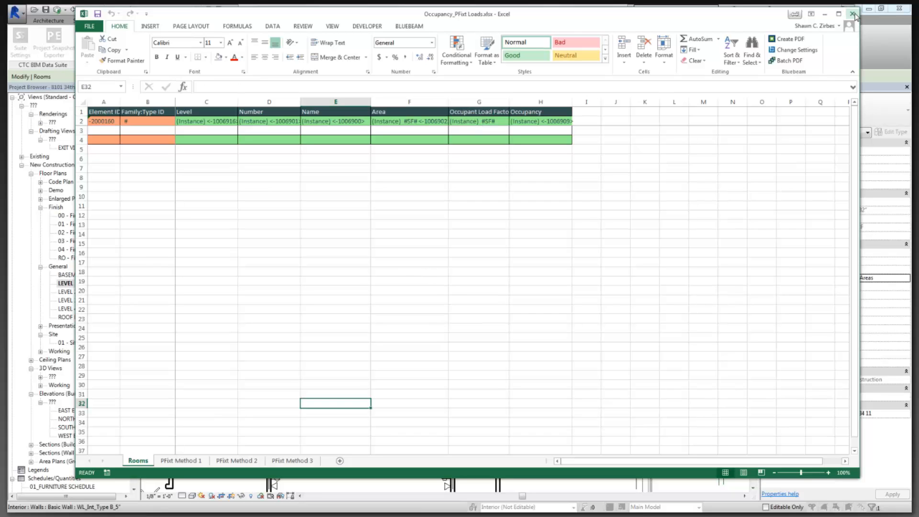
{"action": "left_click", "coordinate": [181, 462]}
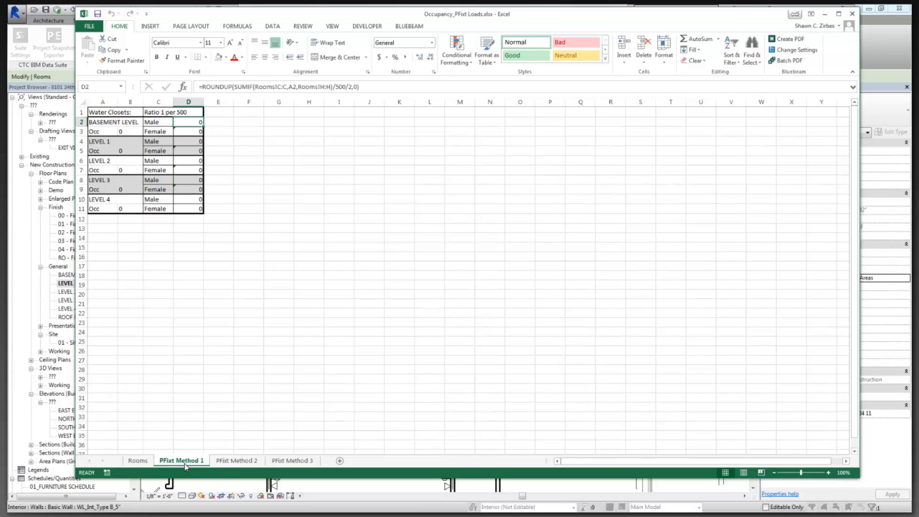
{"action": "left_click", "coordinate": [240, 460]}
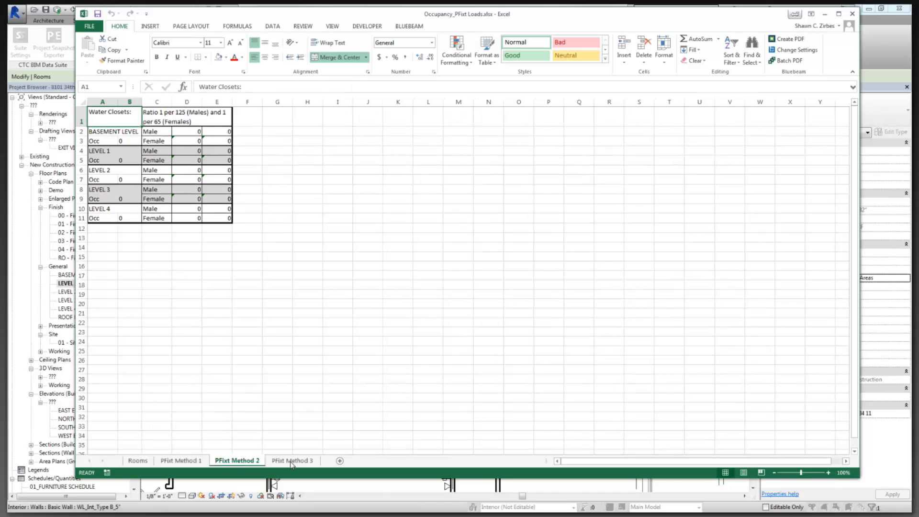
{"action": "left_click", "coordinate": [292, 460]}
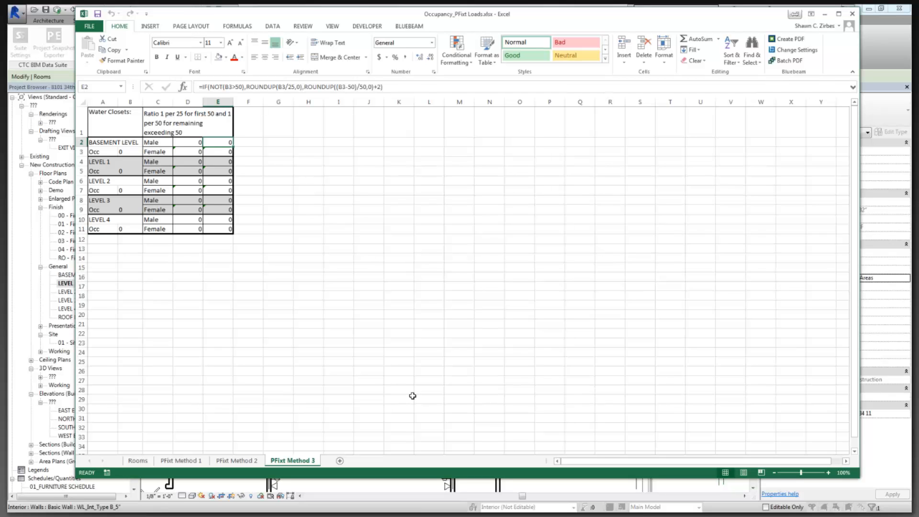
{"action": "left_click", "coordinate": [246, 275]}
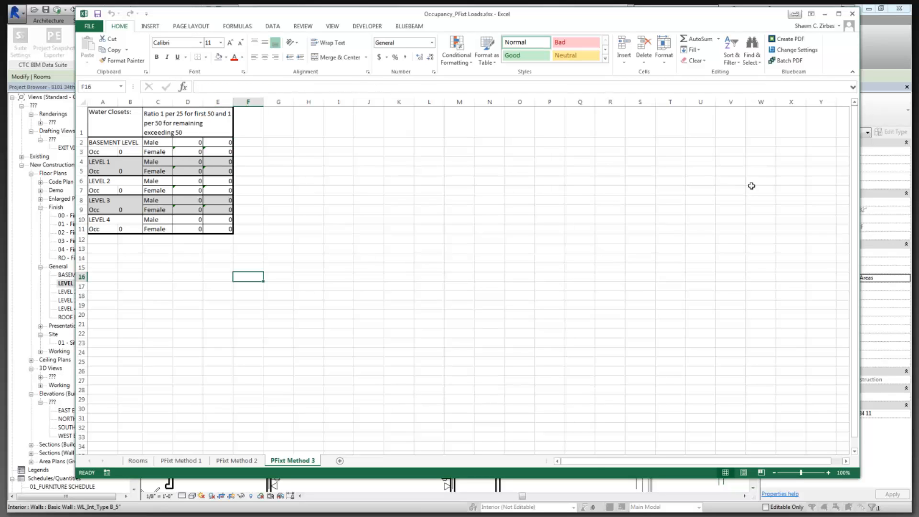
{"action": "left_click", "coordinate": [852, 15]}
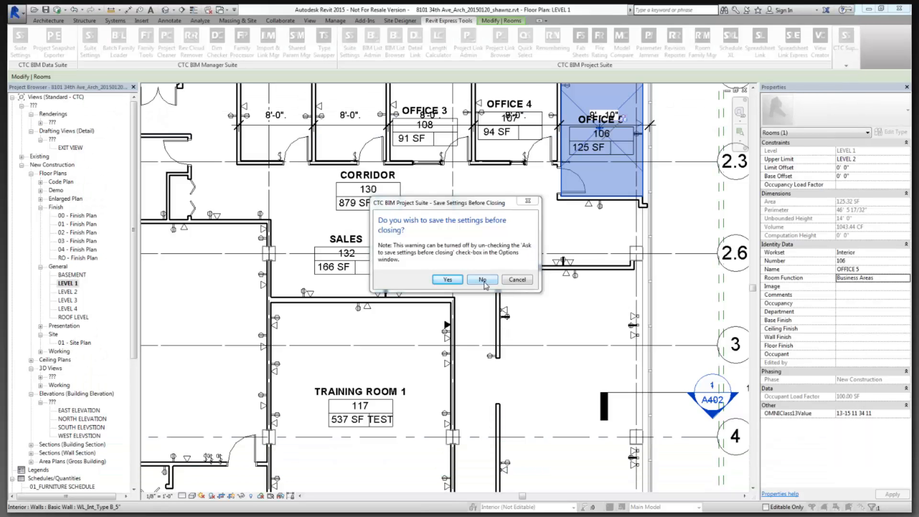
Decline saving the settings and choose Load Settings > From File.
{"action": "left_click_drag", "start_coordinate": [461, 203], "coordinate": [470, 153]}
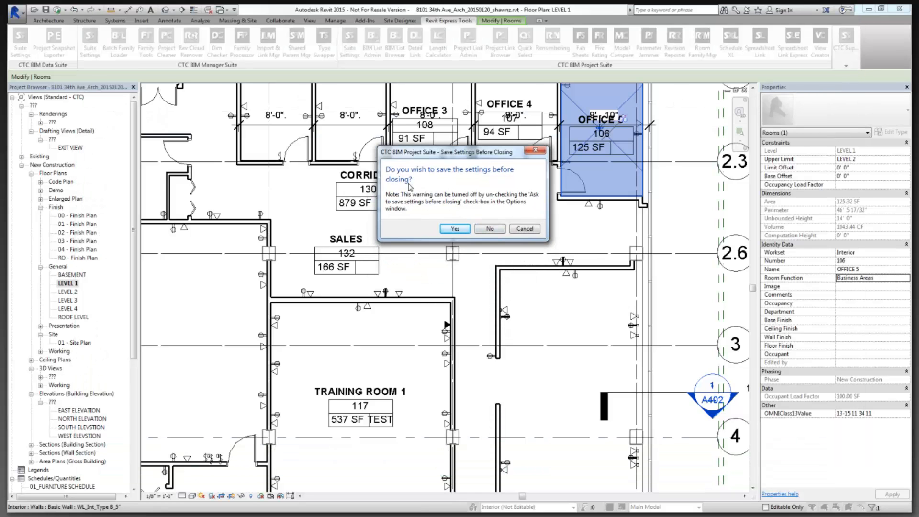
{"action": "left_click", "coordinate": [490, 229]}
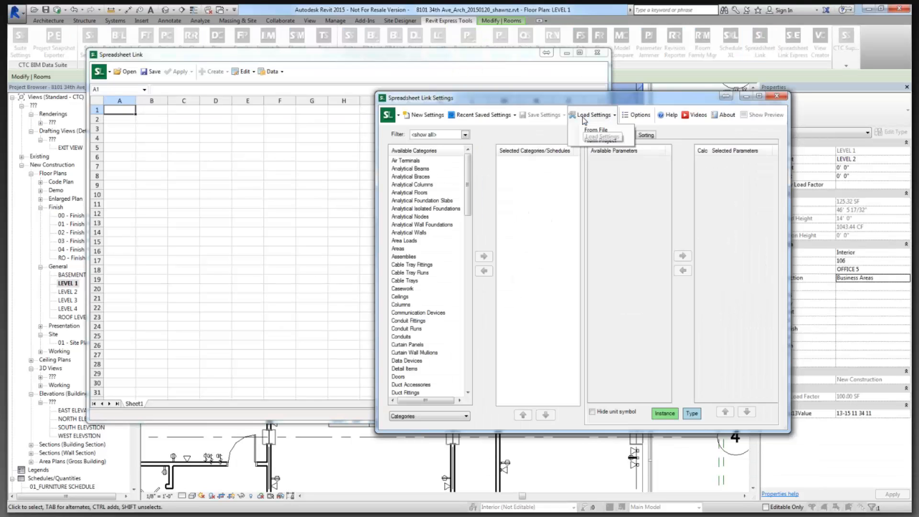
{"action": "left_click", "coordinate": [592, 115]}
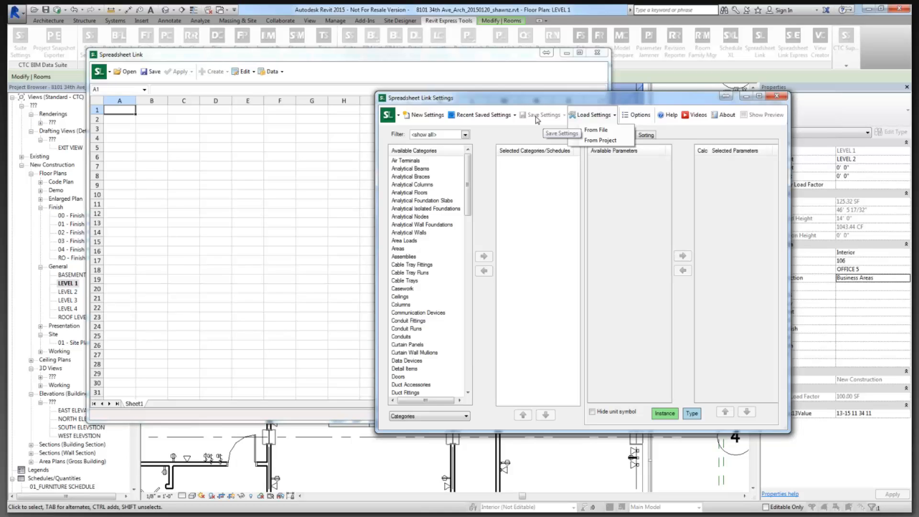
{"action": "left_click", "coordinate": [216, 115]}
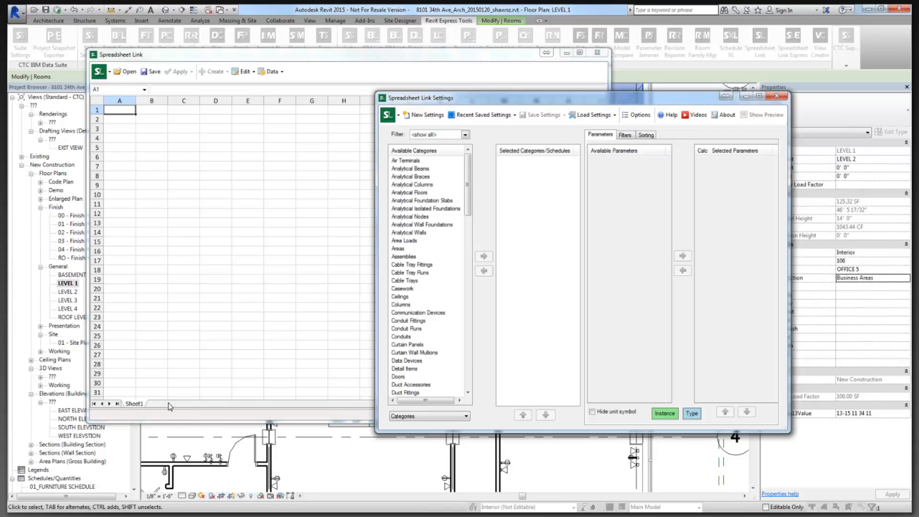
{"action": "left_click", "coordinate": [612, 117]}
{"action": "left_click", "coordinate": [599, 130]}
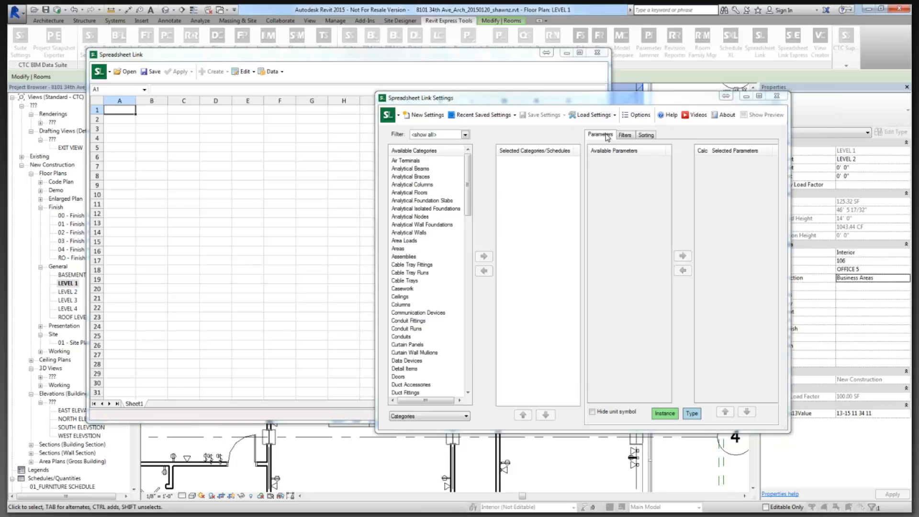
{"action": "left_click", "coordinate": [550, 209]}
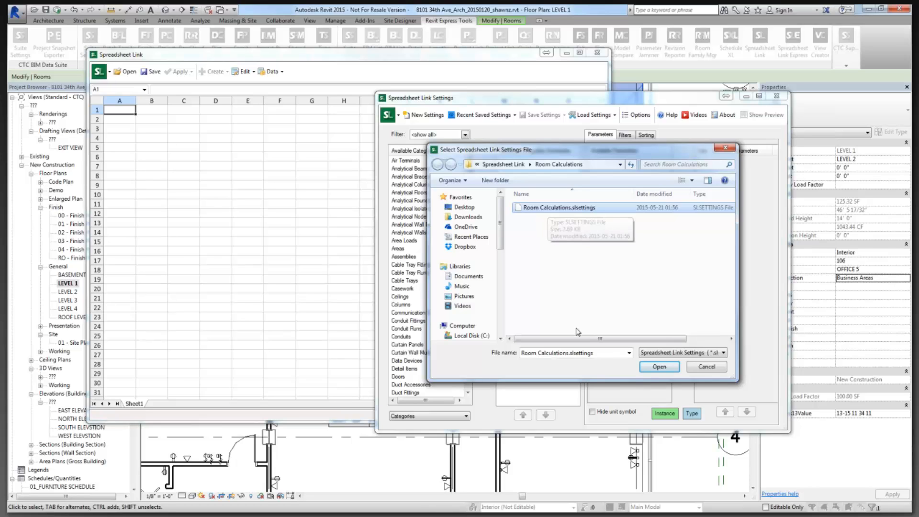
Load Room Calculations.slsettings from the Select Settings File dialog.
{"action": "left_click", "coordinate": [629, 353]}
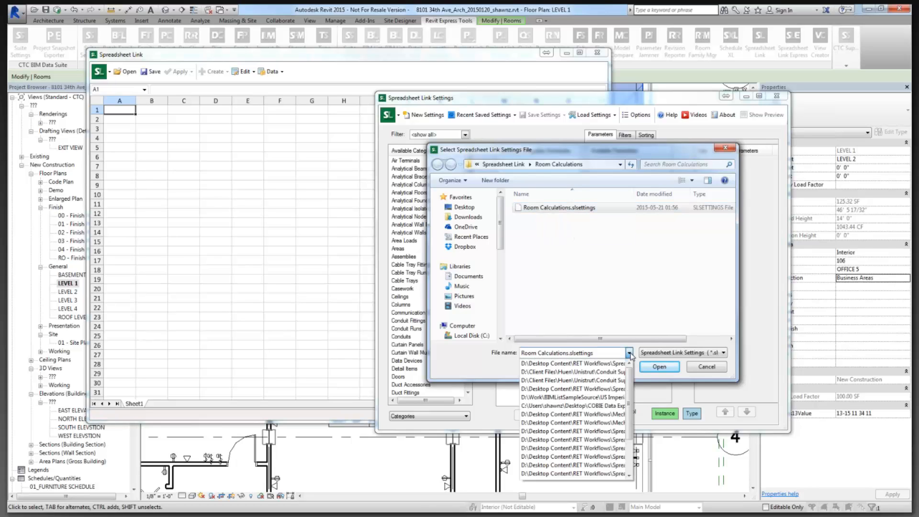
{"action": "left_click", "coordinate": [736, 357]}
{"action": "left_click", "coordinate": [723, 352]}
{"action": "left_click", "coordinate": [612, 355]}
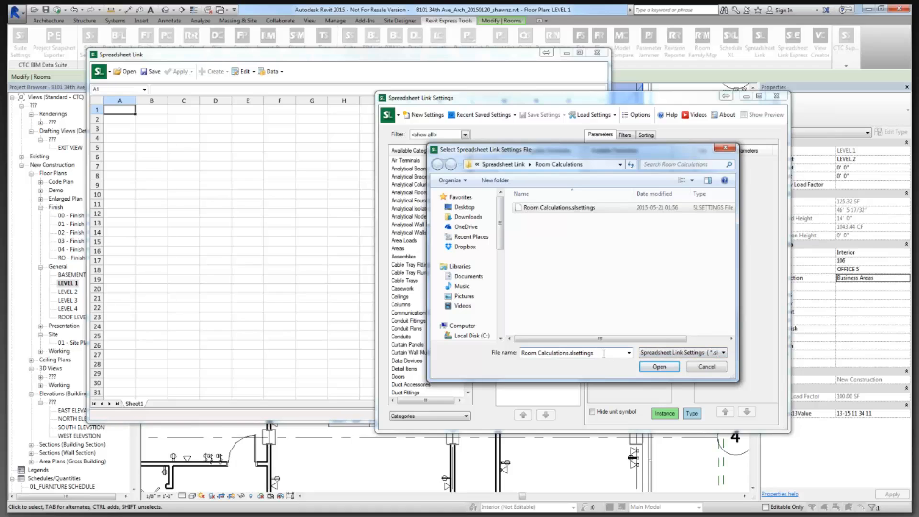
{"action": "left_click", "coordinate": [595, 354]}
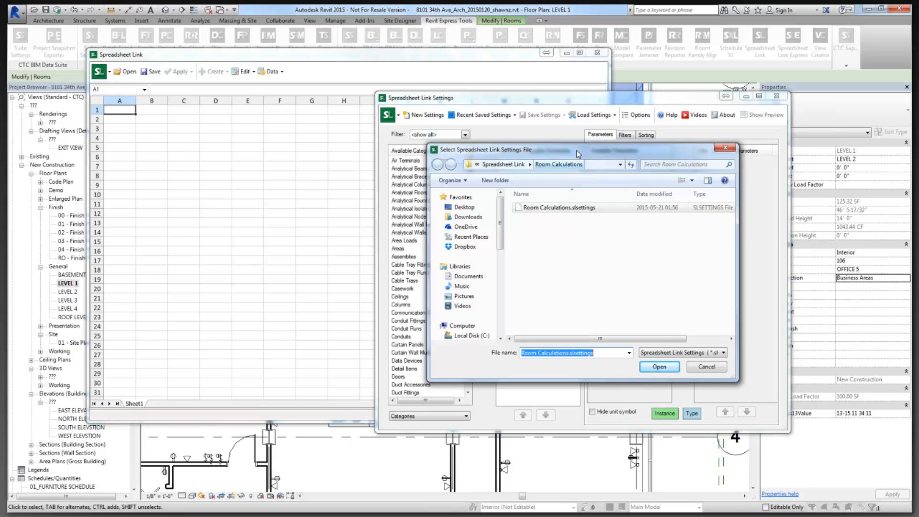
{"action": "left_click_drag", "start_coordinate": [582, 156], "coordinate": [599, 254]}
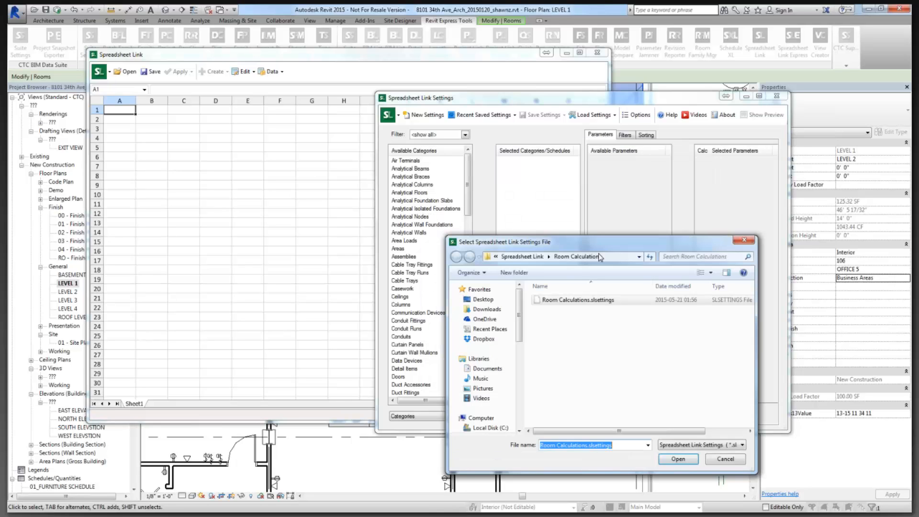
{"action": "double_click", "coordinate": [563, 308]}
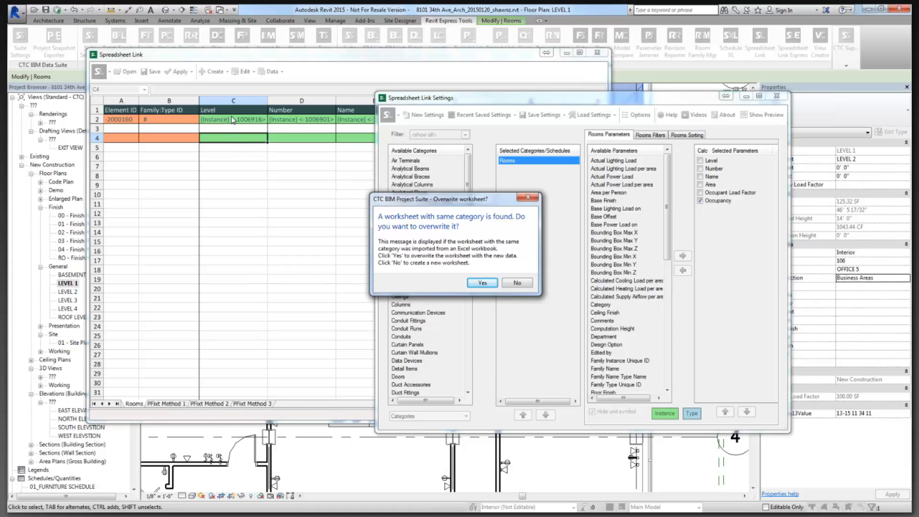
Overwrite the Rooms worksheet, then view the PFixt Method 1 and 2 results.
{"action": "left_click", "coordinate": [482, 283]}
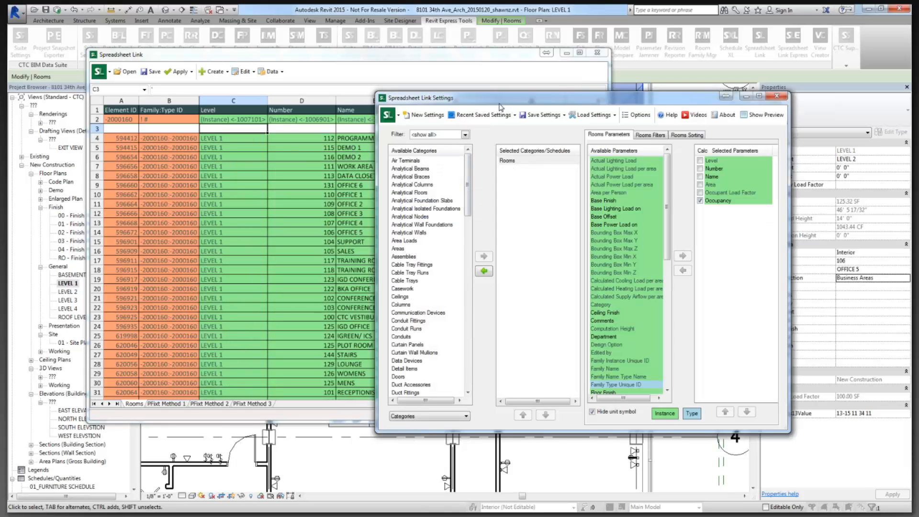
{"action": "left_click_drag", "start_coordinate": [499, 101], "coordinate": [541, 113]}
{"action": "left_click_drag", "start_coordinate": [596, 172], "coordinate": [616, 170]}
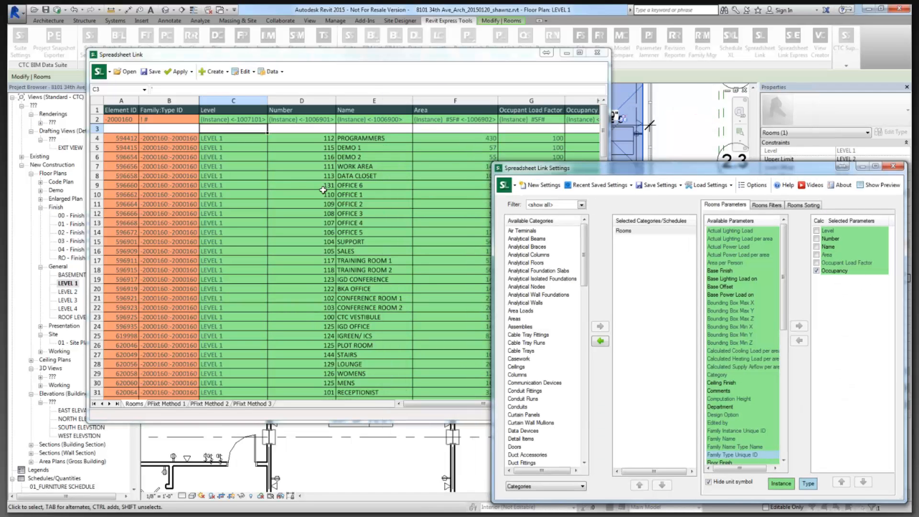
{"action": "left_click", "coordinate": [176, 405]}
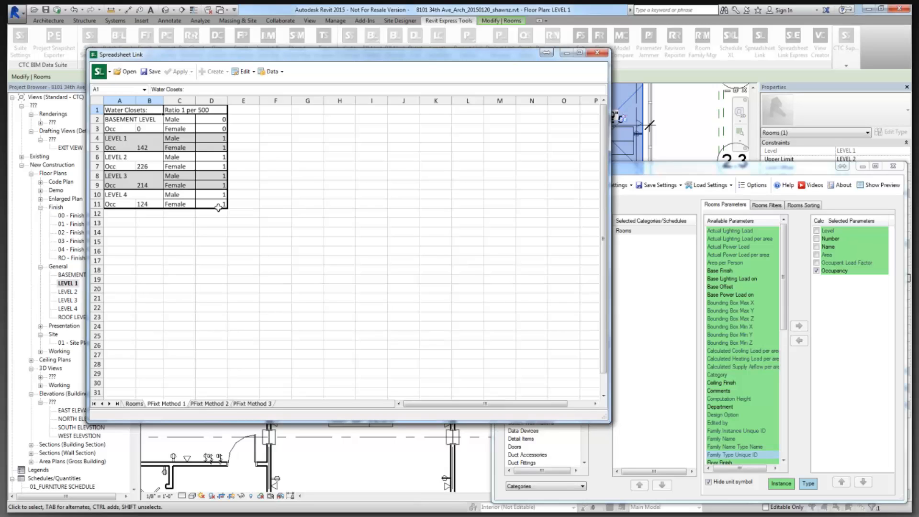
{"action": "left_click", "coordinate": [216, 404]}
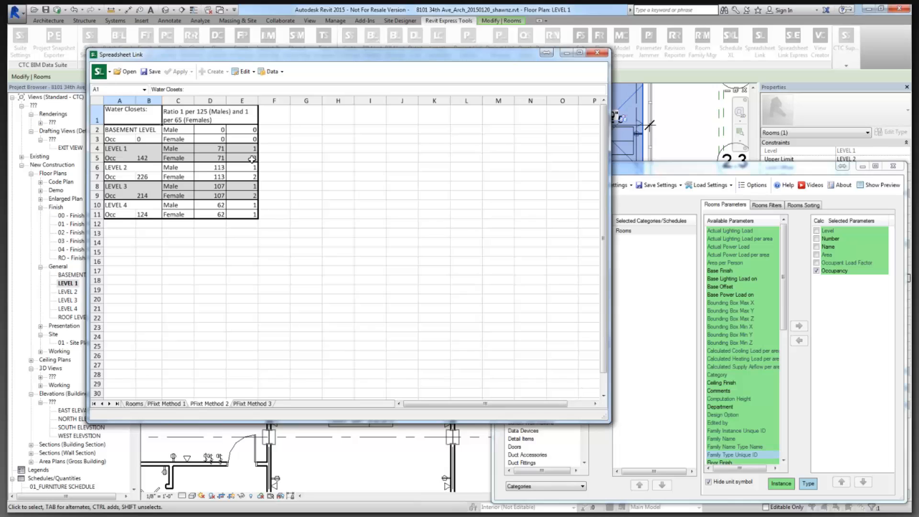
Review the Level 1–4 water-closet formulas and basement female occupancy, then show PFixt Method 3.
{"action": "left_click", "coordinate": [252, 159]}
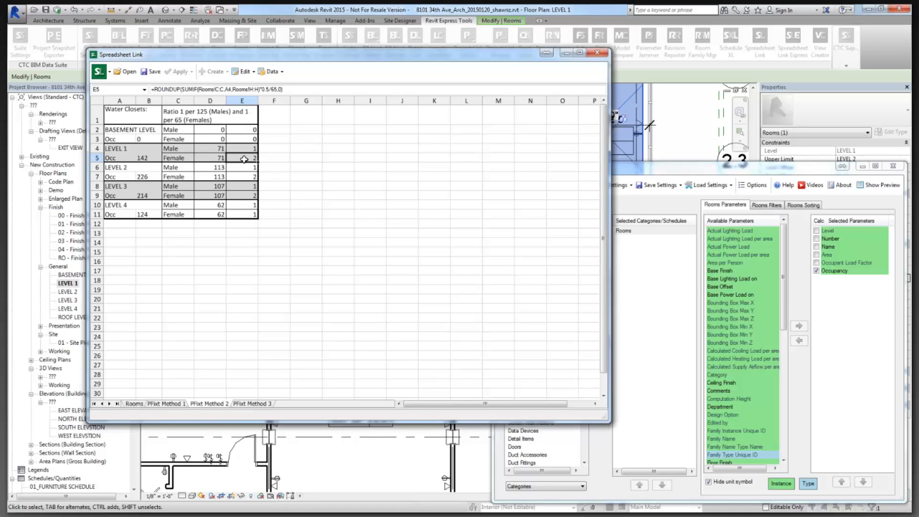
{"action": "left_click", "coordinate": [246, 177]}
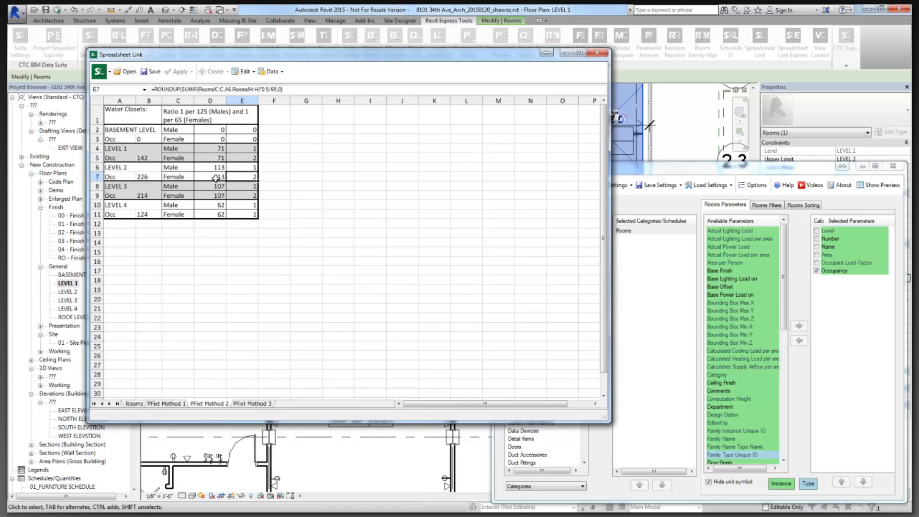
{"action": "left_click", "coordinate": [251, 195]}
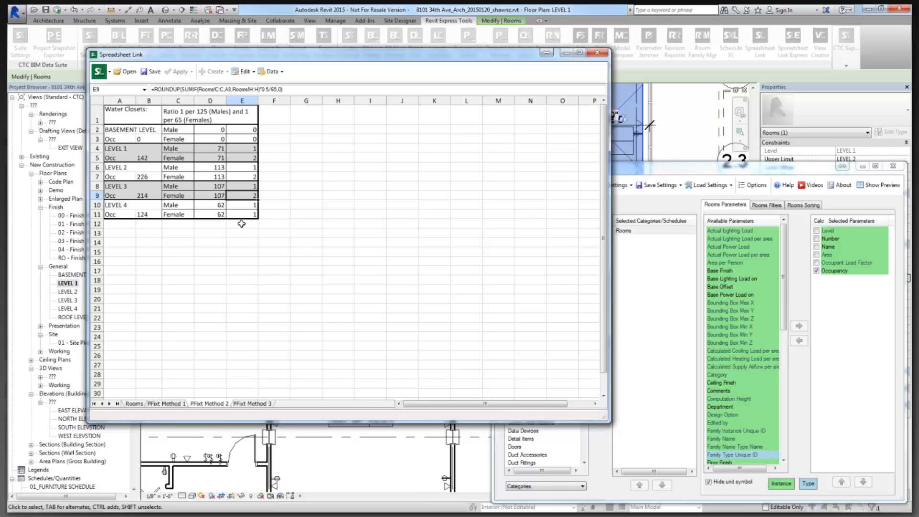
{"action": "left_click", "coordinate": [245, 215]}
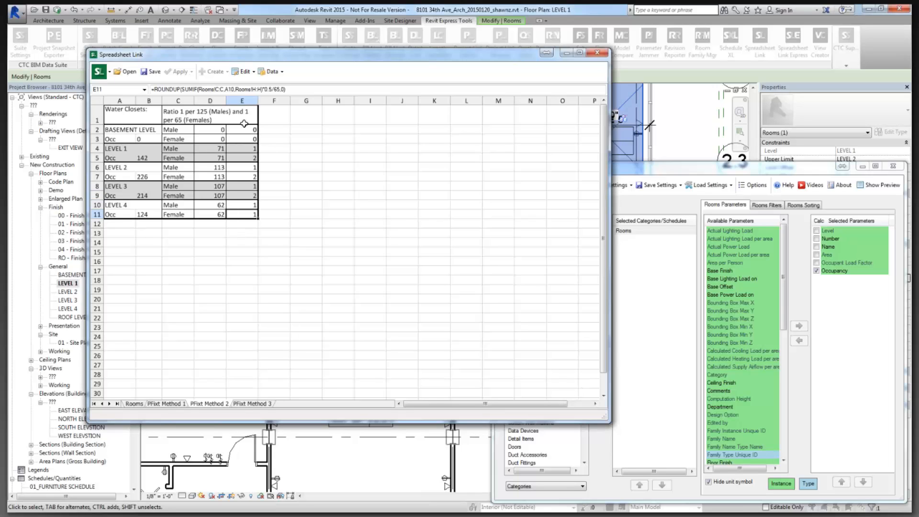
{"action": "left_click", "coordinate": [215, 138]}
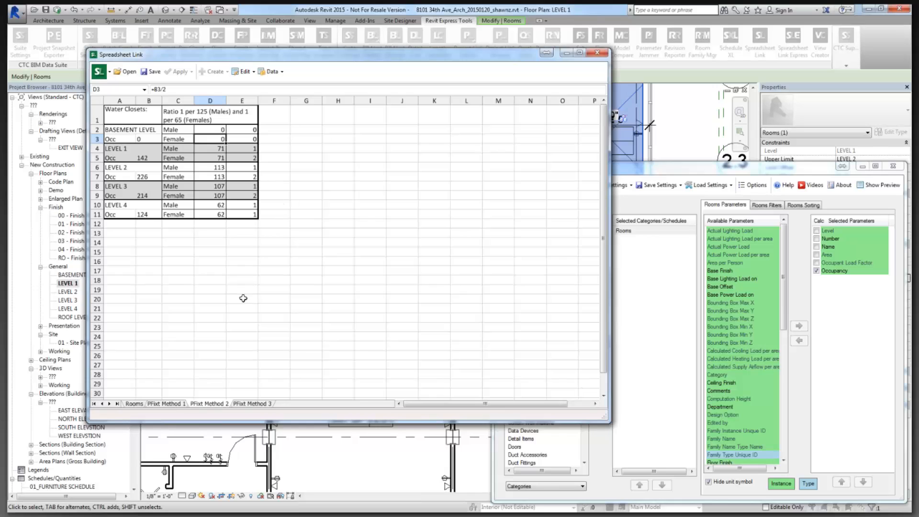
{"action": "left_click", "coordinate": [250, 404]}
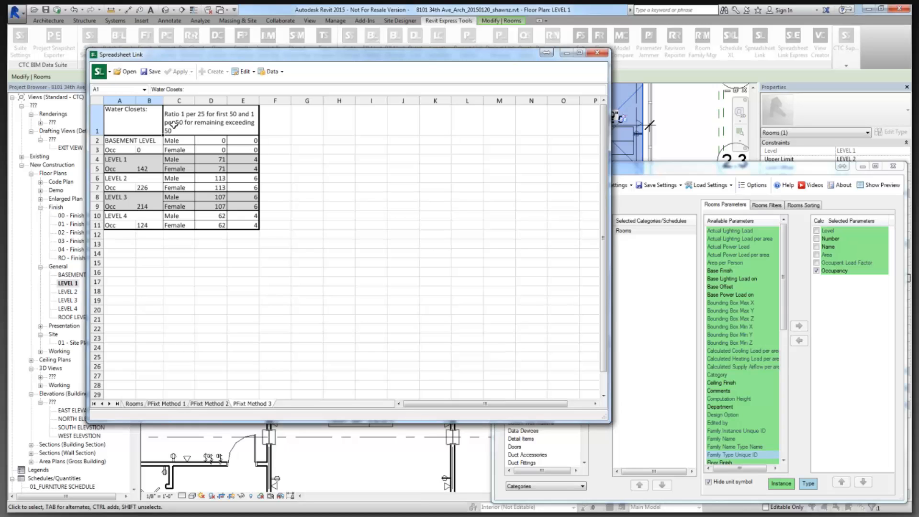
Inspect the PFixt Method 3 fixture count formulas in E5–E11 for each level.
{"action": "left_click", "coordinate": [247, 168]}
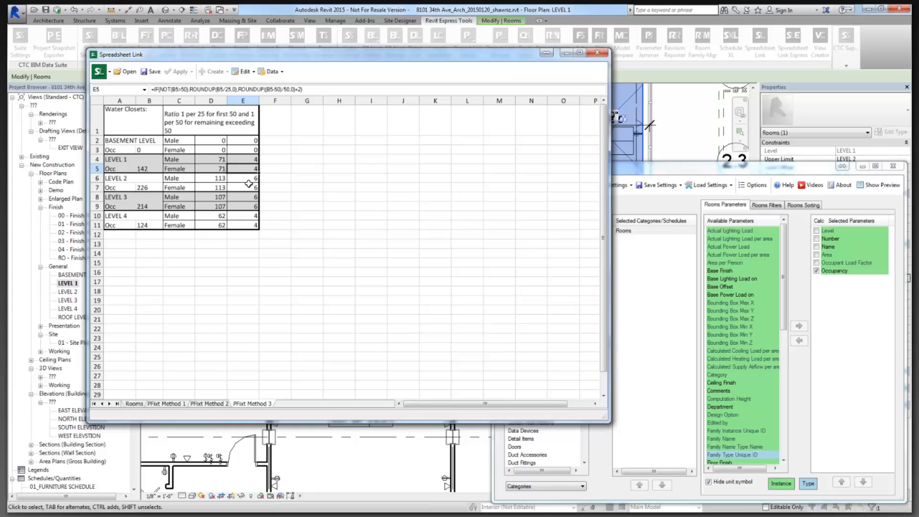
{"action": "left_click", "coordinate": [253, 178]}
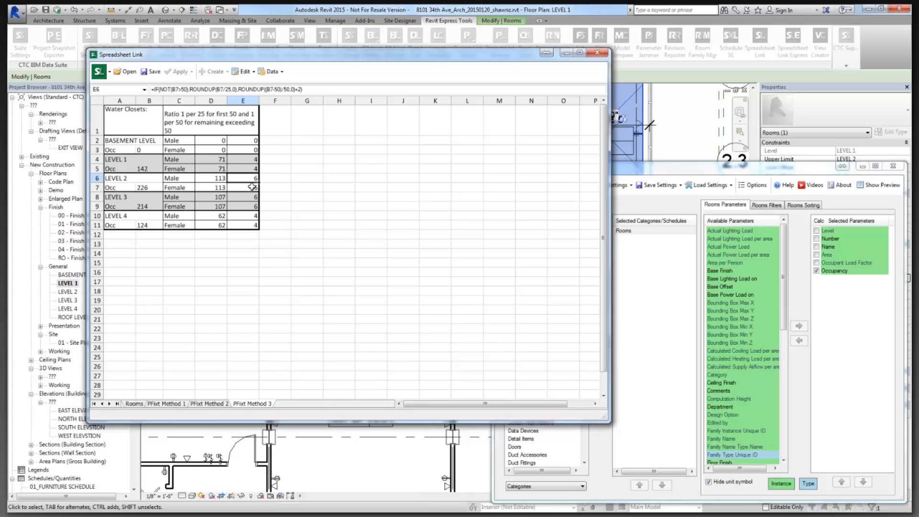
{"action": "left_click", "coordinate": [253, 188]}
{"action": "left_click", "coordinate": [252, 207]}
{"action": "left_click", "coordinate": [249, 226]}
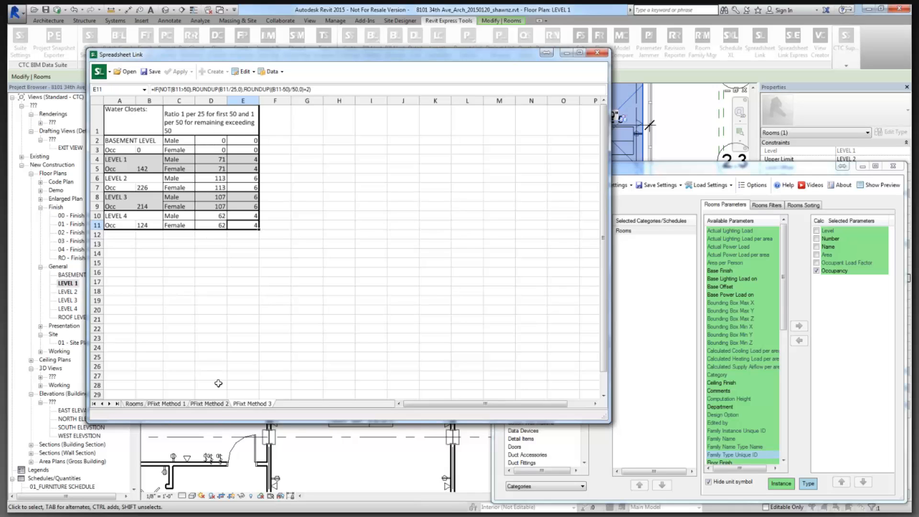
Compare with PFixt Method 2, read the C1 ratio description, then show the Rooms sheet.
{"action": "left_click", "coordinate": [220, 406]}
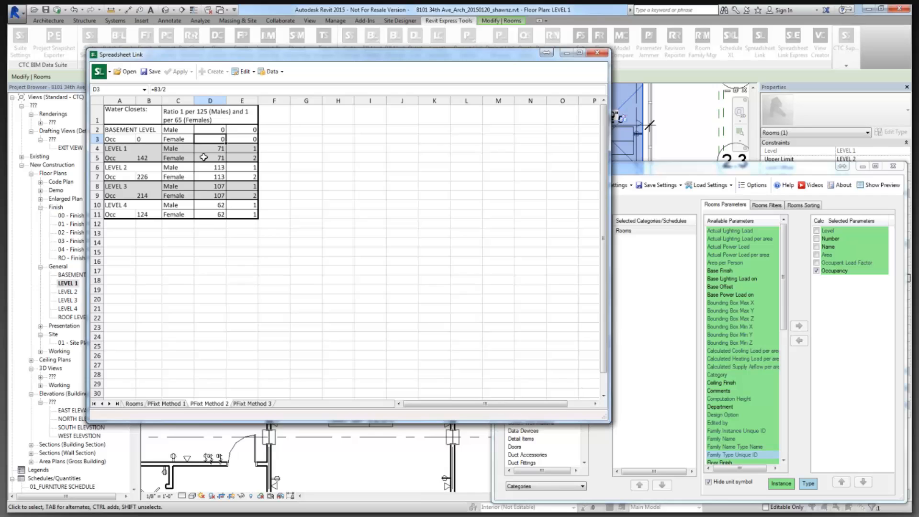
{"action": "left_click", "coordinate": [258, 404]}
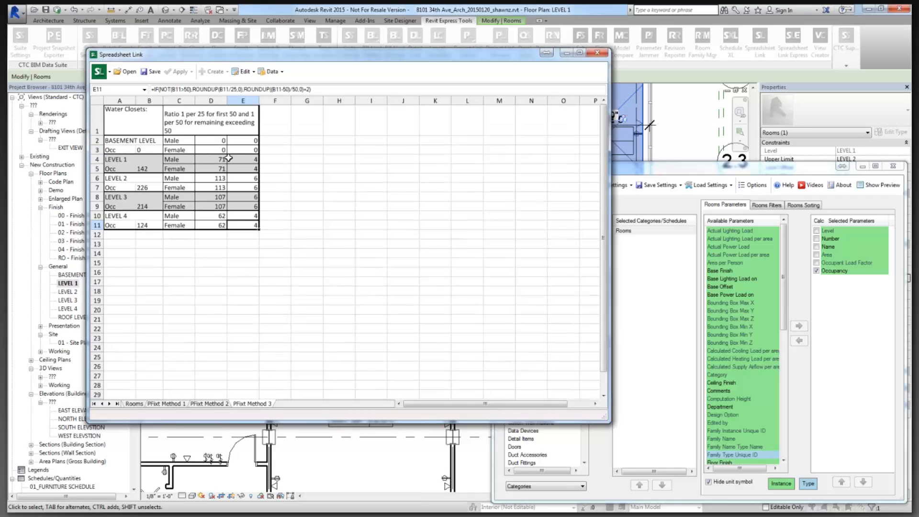
{"action": "left_click", "coordinate": [206, 127]}
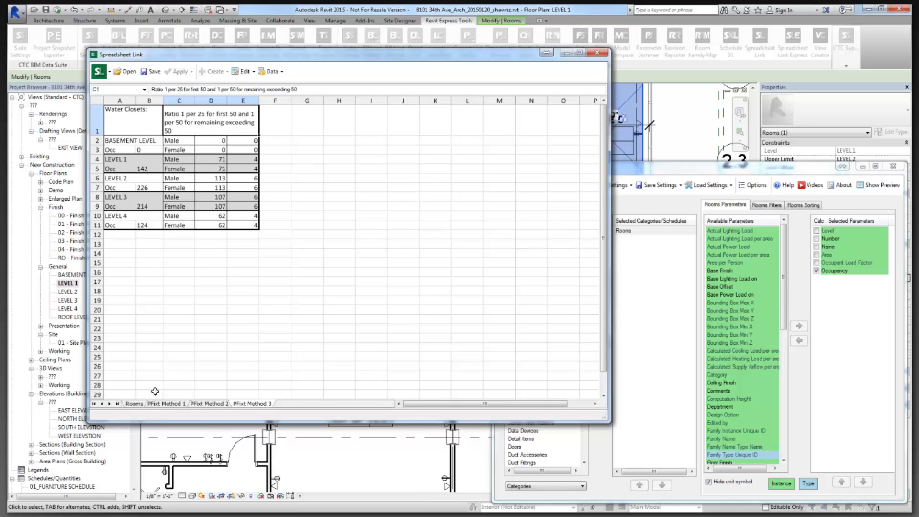
{"action": "left_click", "coordinate": [134, 403]}
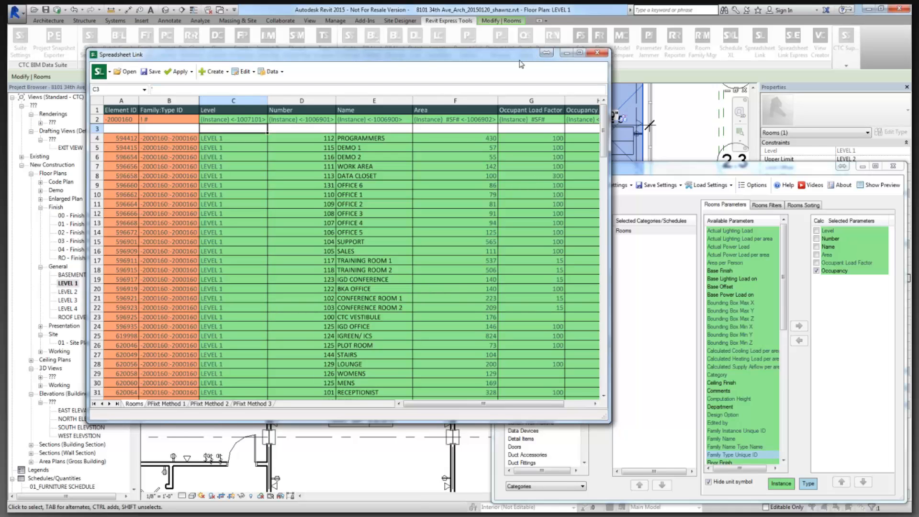
Reposition the Spreadsheet Link window over the floor plan and return to the Rooms sheet.
{"action": "left_click_drag", "start_coordinate": [520, 60], "coordinate": [393, 106]}
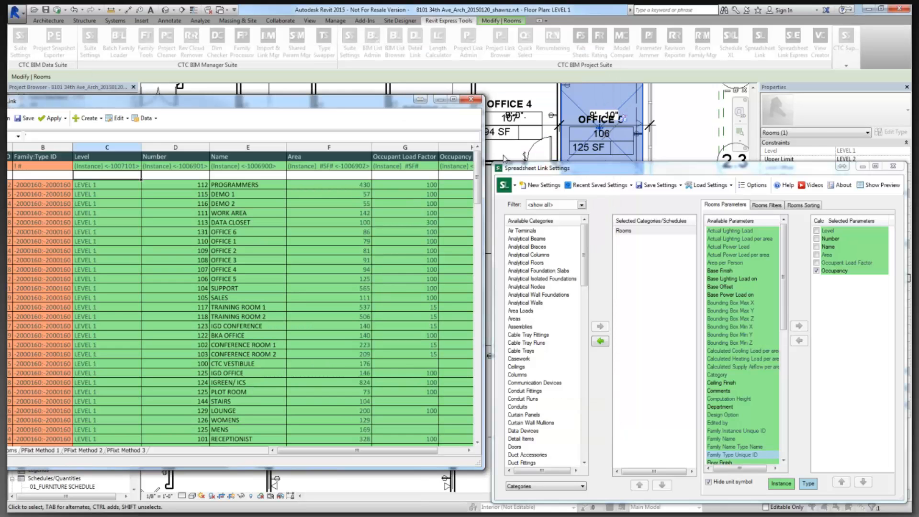
{"action": "left_click_drag", "start_coordinate": [300, 105], "coordinate": [363, 190]}
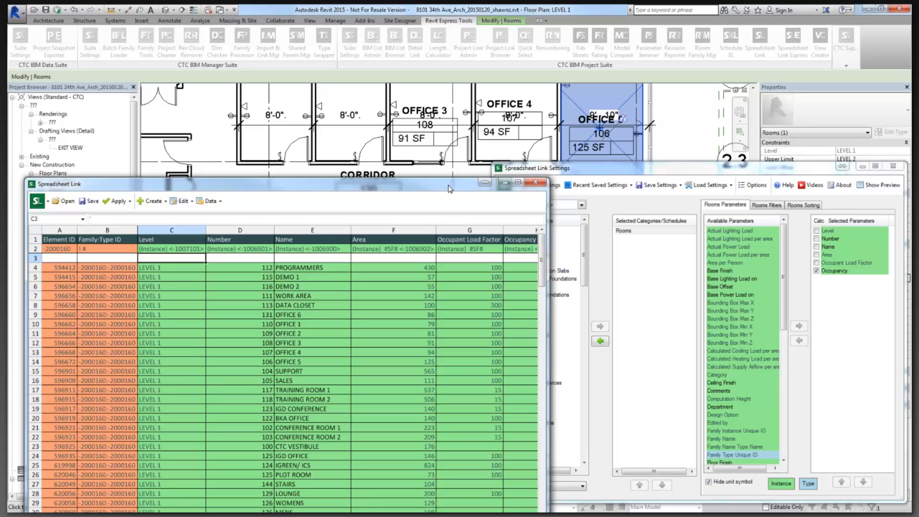
{"action": "left_click_drag", "start_coordinate": [449, 188], "coordinate": [512, 85]}
{"action": "left_click", "coordinate": [256, 435]}
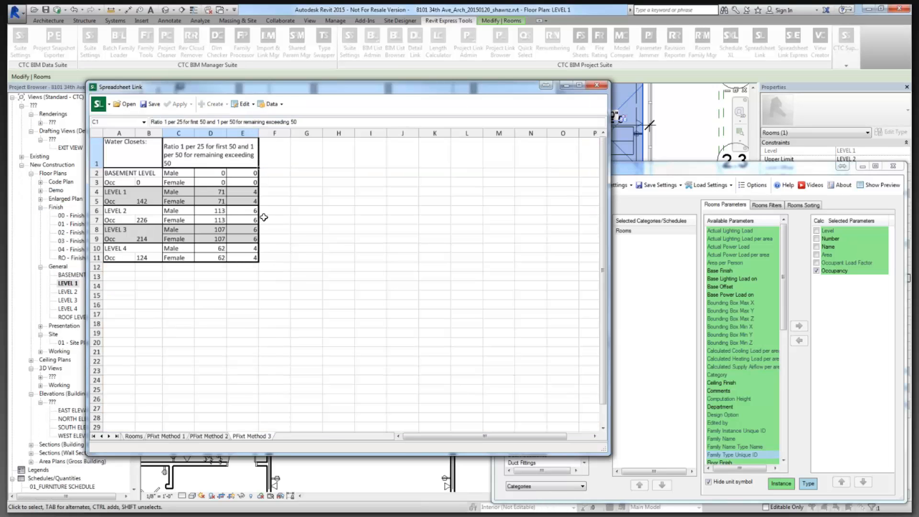
{"action": "left_click", "coordinate": [139, 437]}
Apply all worksheets to the Revit project, updating 124 elements with 0 errors.
{"action": "left_click", "coordinate": [180, 104]}
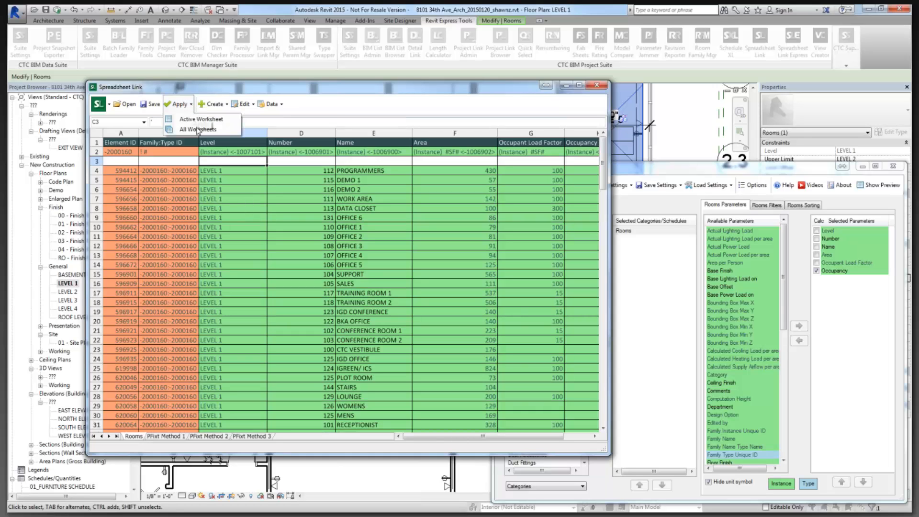
{"action": "left_click", "coordinate": [204, 128]}
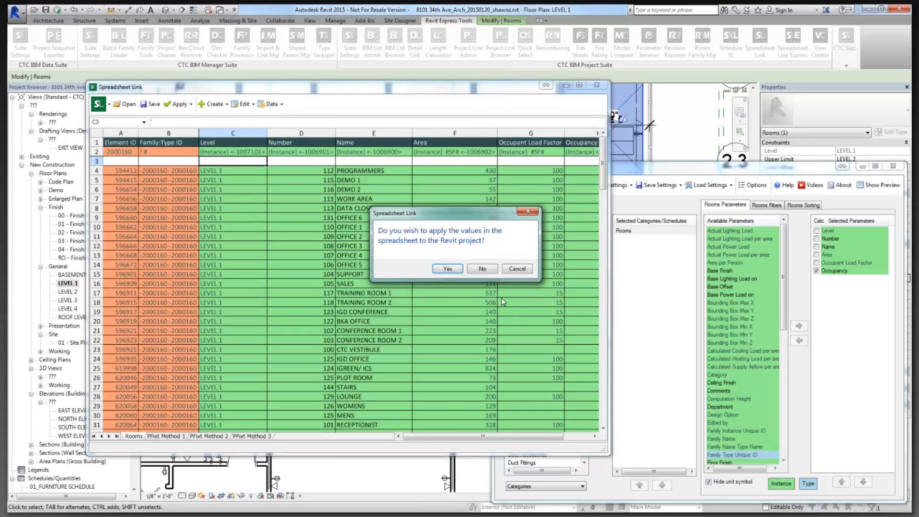
{"action": "left_click", "coordinate": [446, 269]}
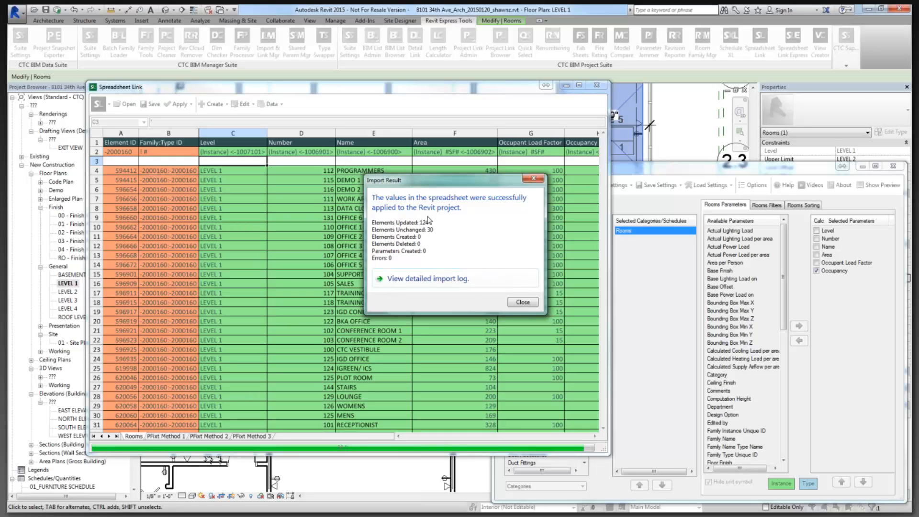
{"action": "left_click", "coordinate": [524, 303]}
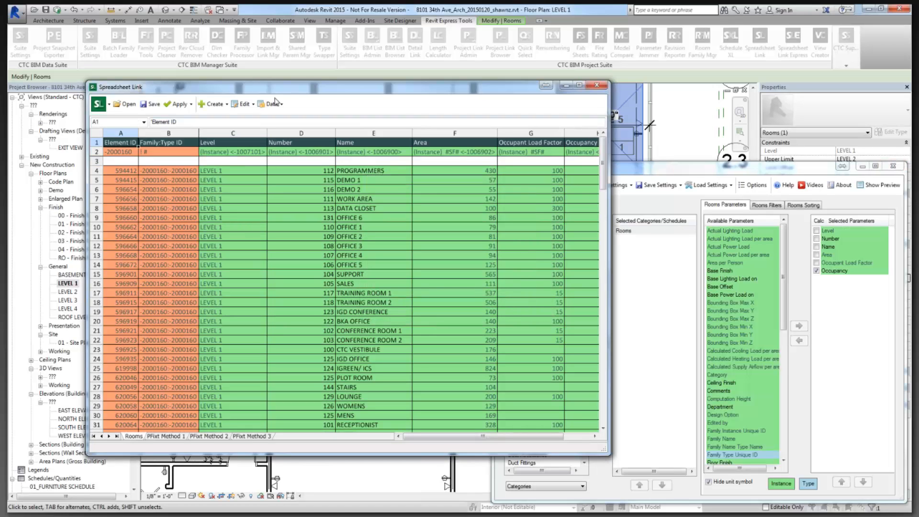
Save the spreadsheet as 20150609-Calculations, then close Spreadsheet Link without saving settings.
{"action": "left_click", "coordinate": [151, 104]}
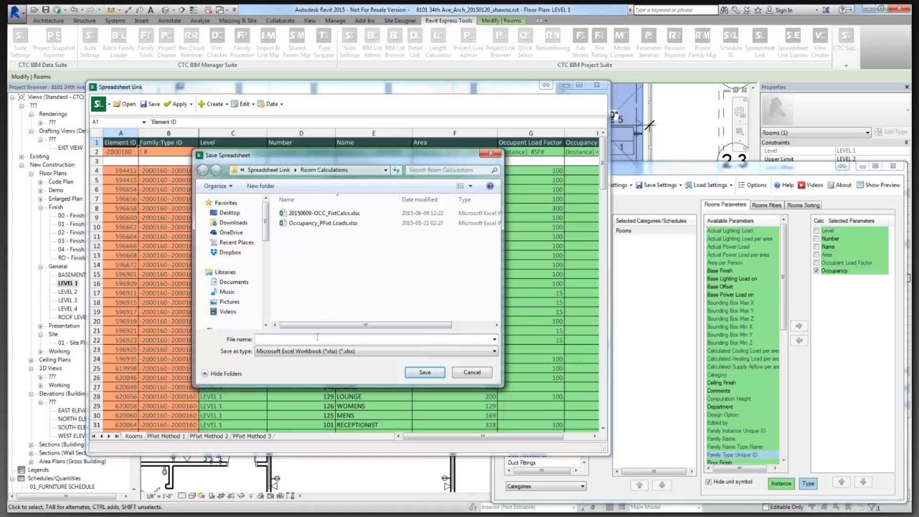
{"action": "type", "text": "20"}
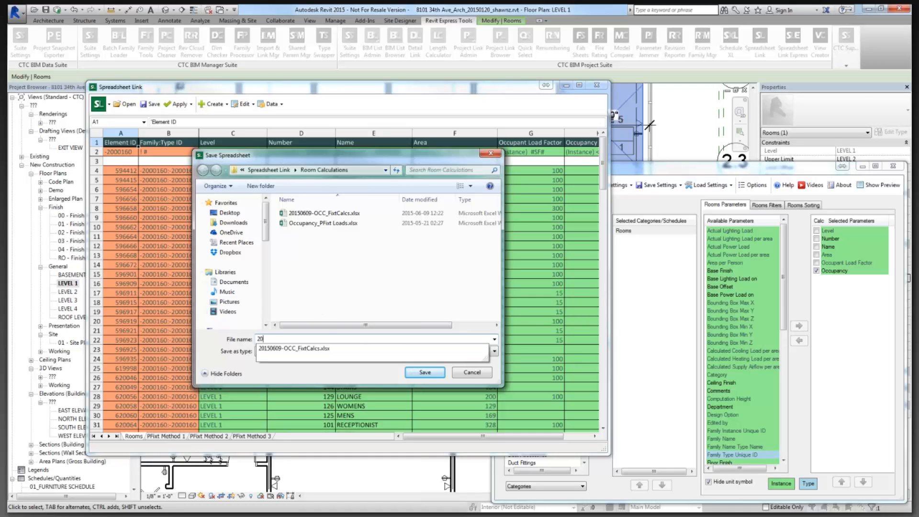
{"action": "type", "text": "150609-C"}
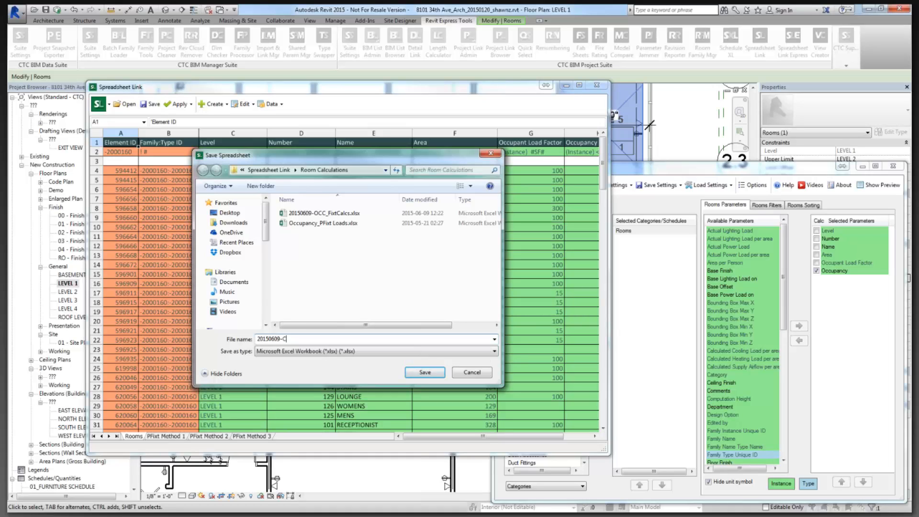
{"action": "type", "text": "alculations"}
{"action": "left_click_drag", "start_coordinate": [314, 338], "coordinate": [252, 339]}
{"action": "left_click", "coordinate": [423, 374]}
{"action": "left_click", "coordinate": [523, 283]}
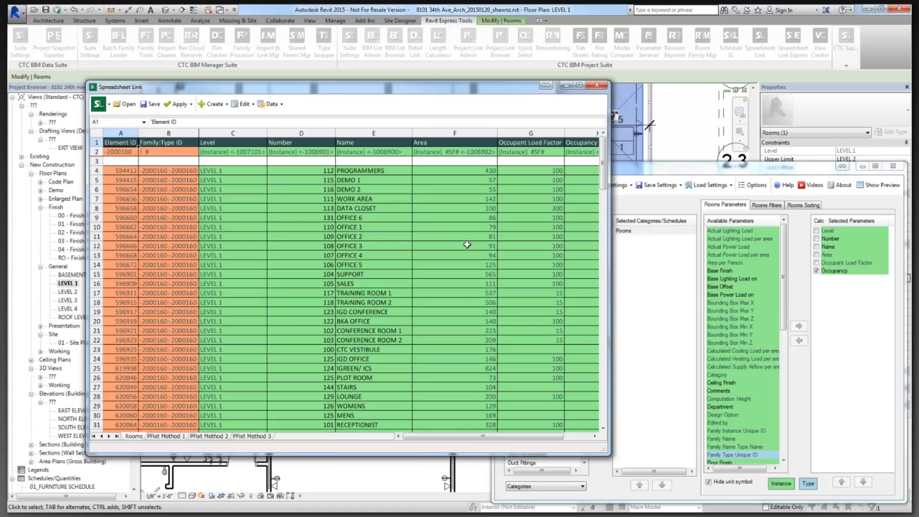
{"action": "left_click", "coordinate": [895, 168]}
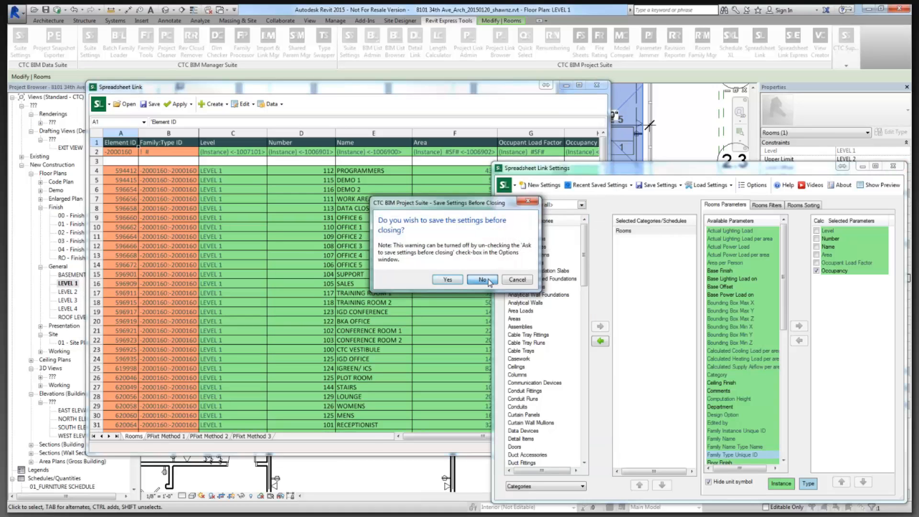
{"action": "left_click", "coordinate": [482, 280]}
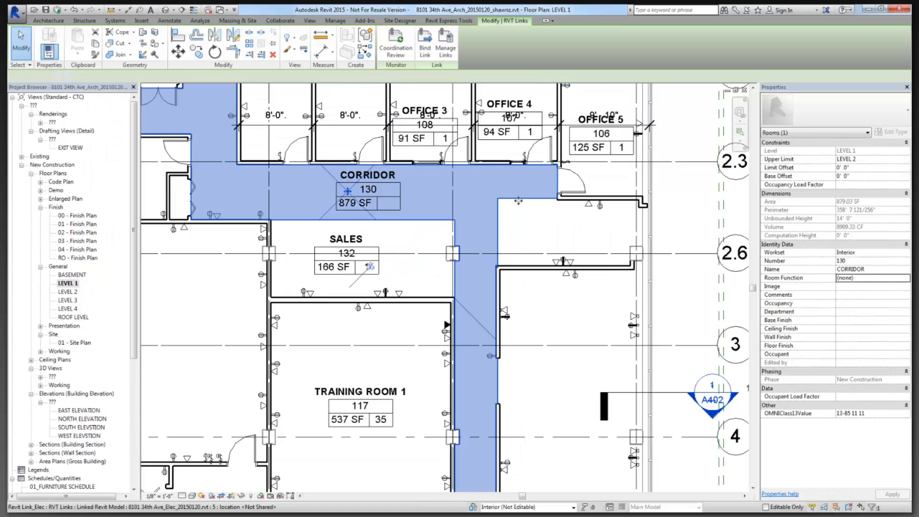
Select the Office 4 and Training Room 1 room tags on the Level 1 plan.
{"action": "scroll", "coordinate": [514, 192], "scroll_direction": "down", "scroll_amount": 2}
{"action": "left_click", "coordinate": [529, 211]}
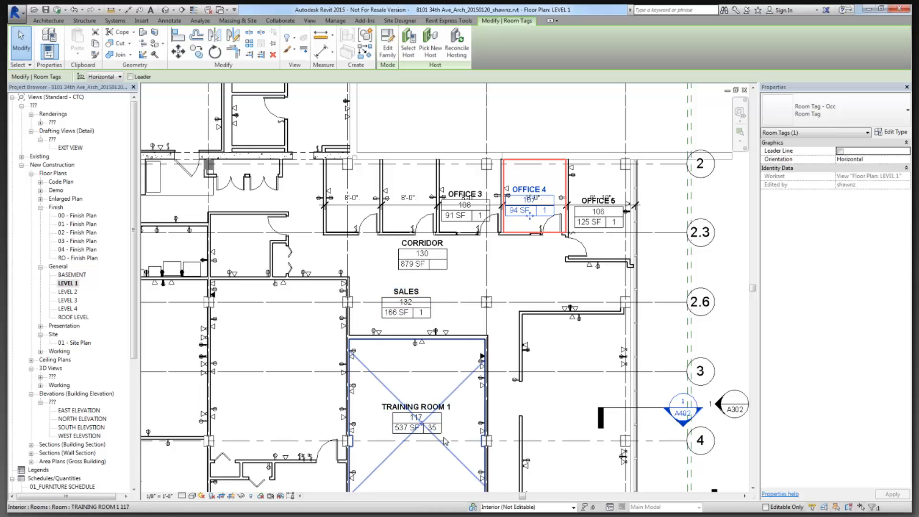
{"action": "middle_click_drag", "start_coordinate": [435, 432], "coordinate": [450, 297]}
{"action": "left_click", "coordinate": [450, 296]}
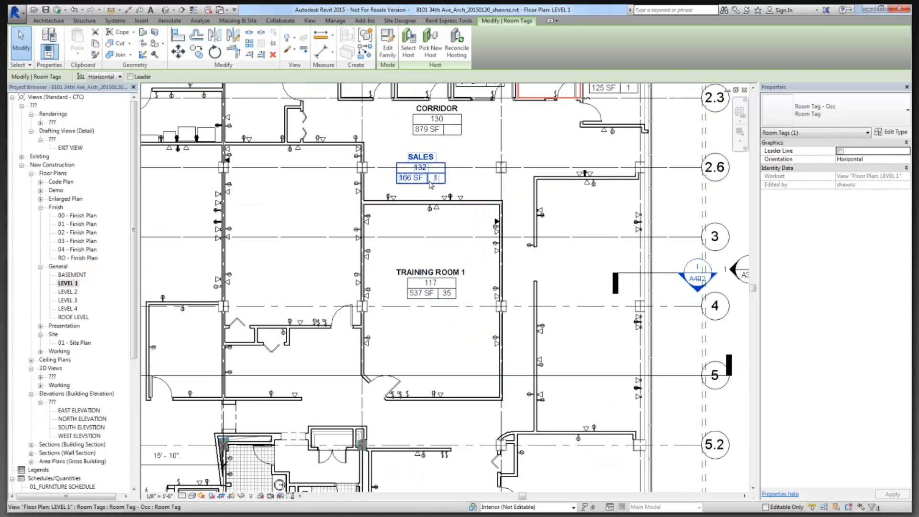
Pan the plan down to Training Room 1 and display the Revit Express Tools tab.
{"action": "middle_click_drag", "start_coordinate": [624, 133], "coordinate": [611, 222]}
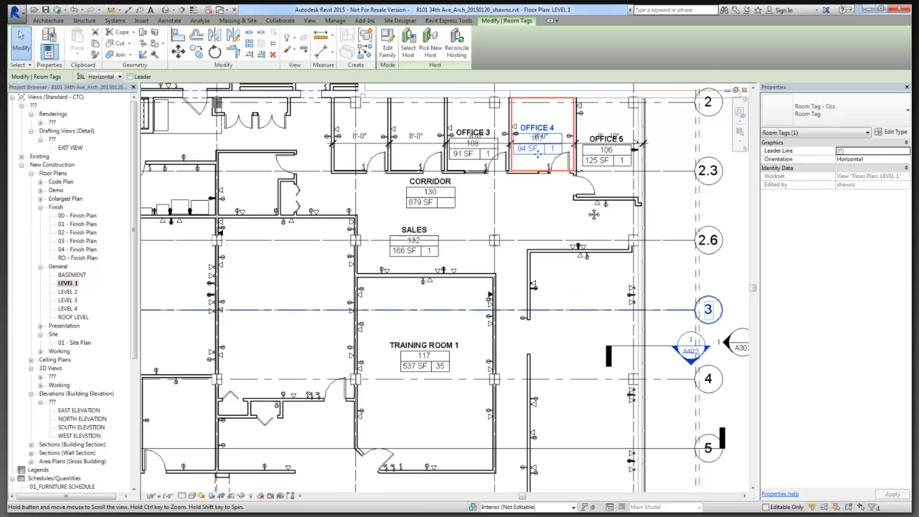
{"action": "middle_click_drag", "start_coordinate": [581, 312], "coordinate": [602, 149]}
{"action": "scroll", "coordinate": [602, 149], "scroll_direction": "down", "scroll_amount": 1}
{"action": "middle_click_drag", "start_coordinate": [598, 187], "coordinate": [570, 270]}
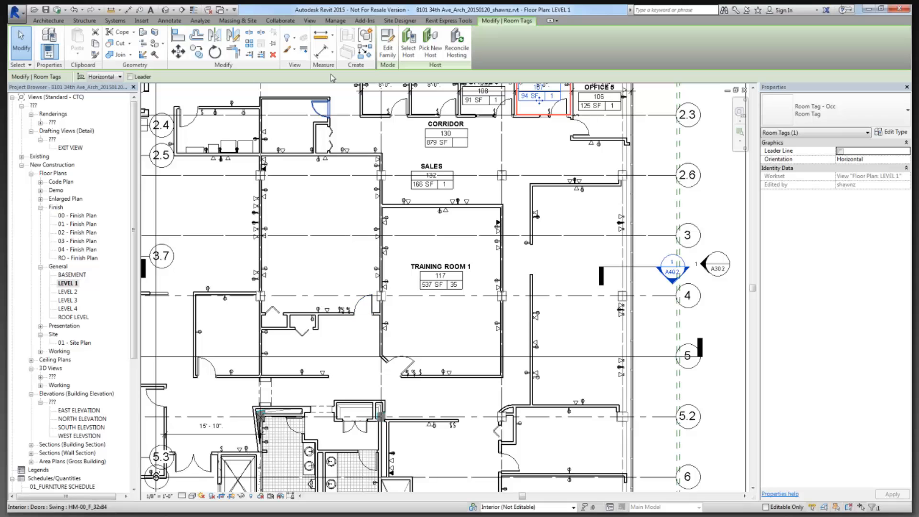
{"action": "left_click", "coordinate": [446, 21]}
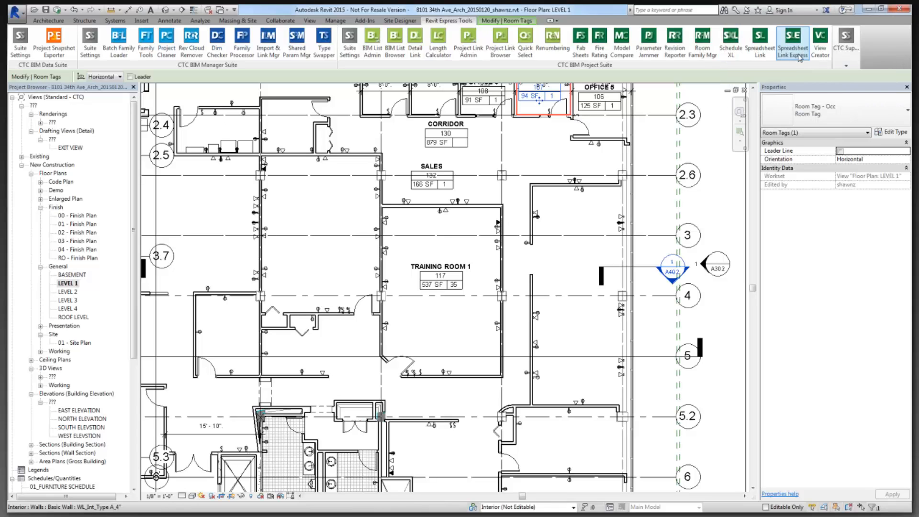
{"action": "left_click", "coordinate": [732, 60]}
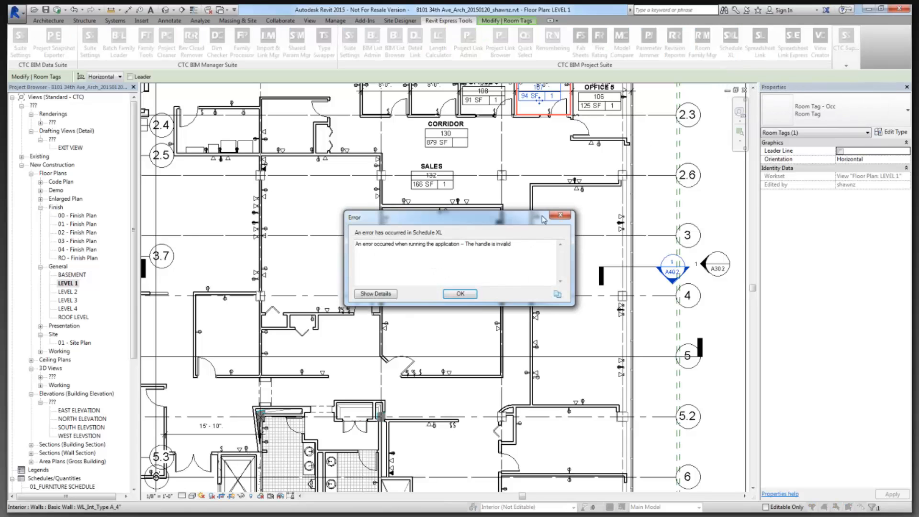
{"action": "left_click", "coordinate": [461, 294]}
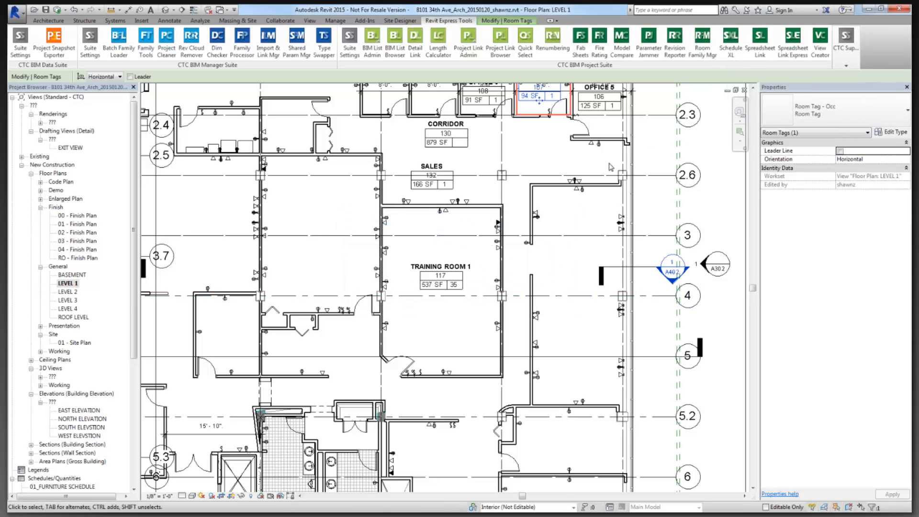
{"action": "left_click", "coordinate": [57, 10]}
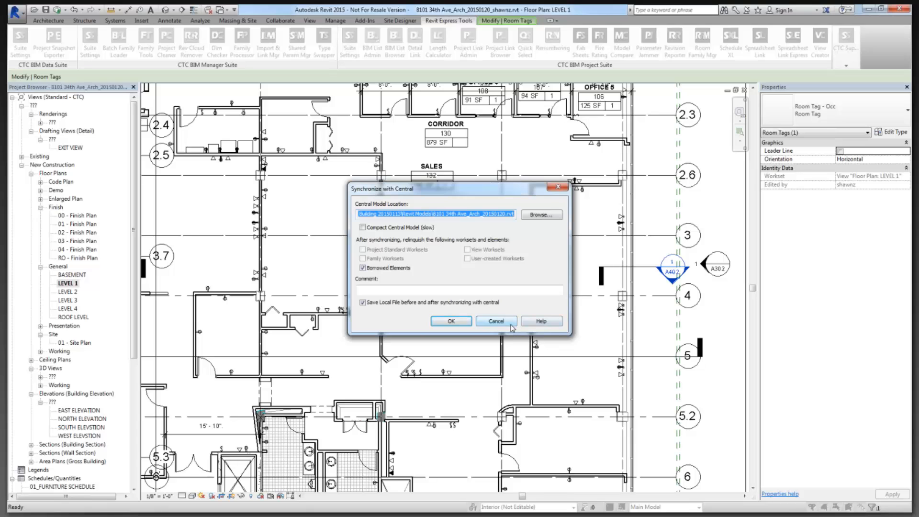
{"action": "left_click", "coordinate": [511, 326]}
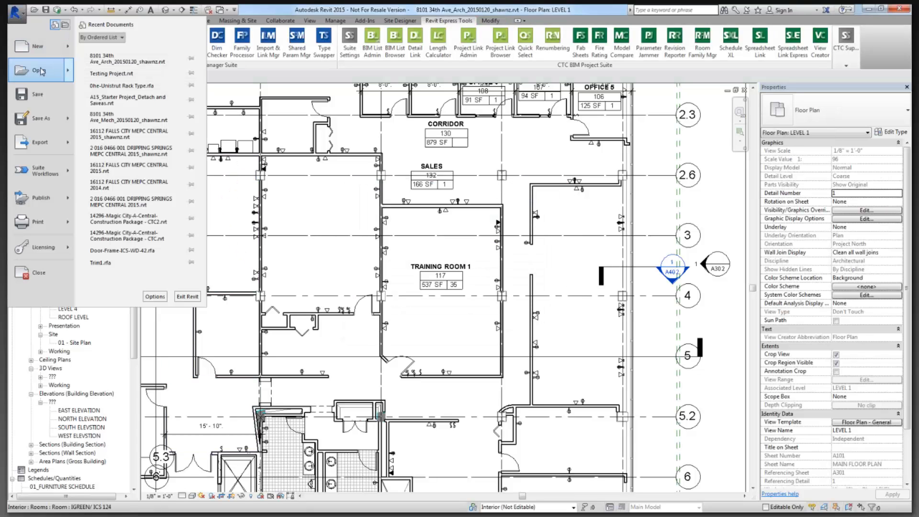
Save the project as a new project file in the Desktop folder, accepting the save options.
{"action": "left_click", "coordinate": [19, 14]}
{"action": "mouse_move", "coordinate": [60, 119]}
{"action": "left_click", "coordinate": [119, 88]}
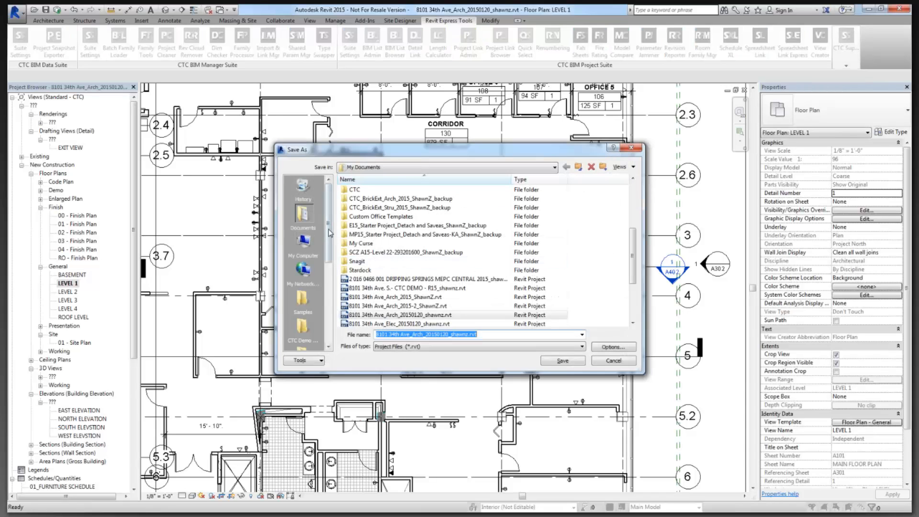
{"action": "left_click", "coordinate": [302, 242]}
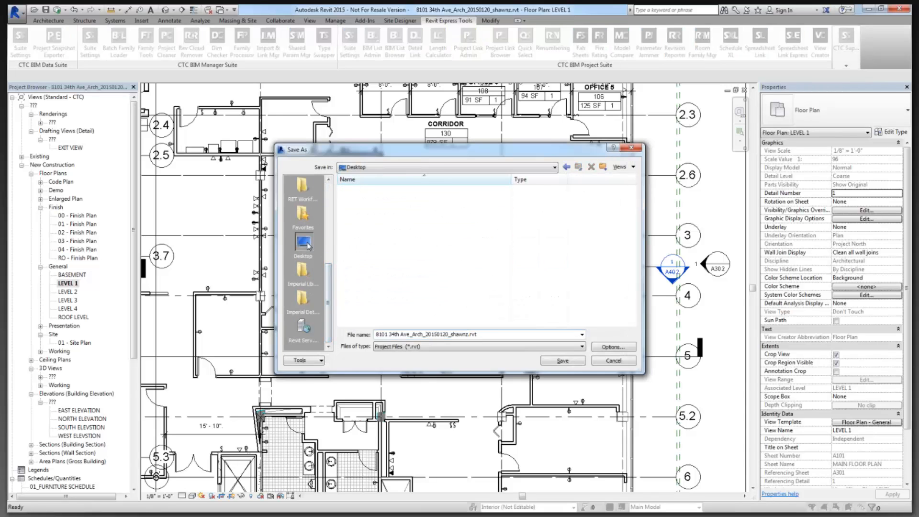
{"action": "left_click", "coordinate": [451, 334]}
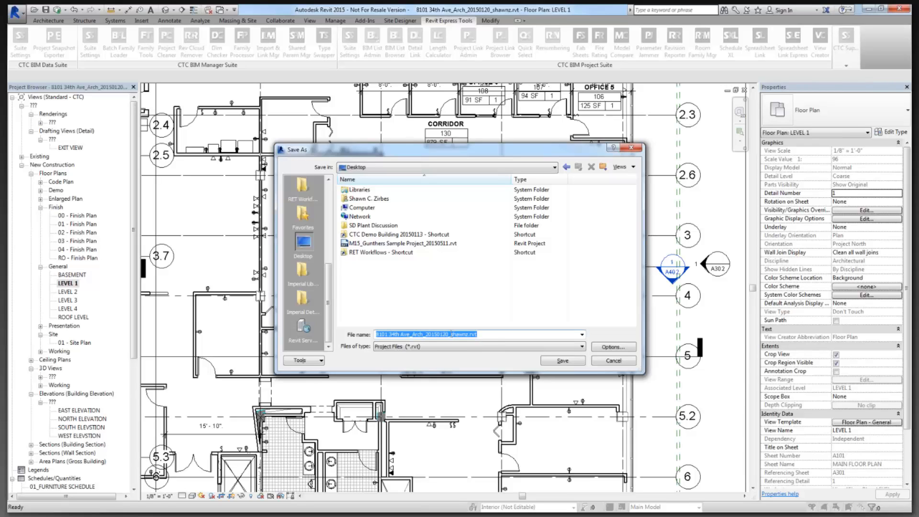
{"action": "left_click_drag", "start_coordinate": [468, 334], "coordinate": [453, 334]}
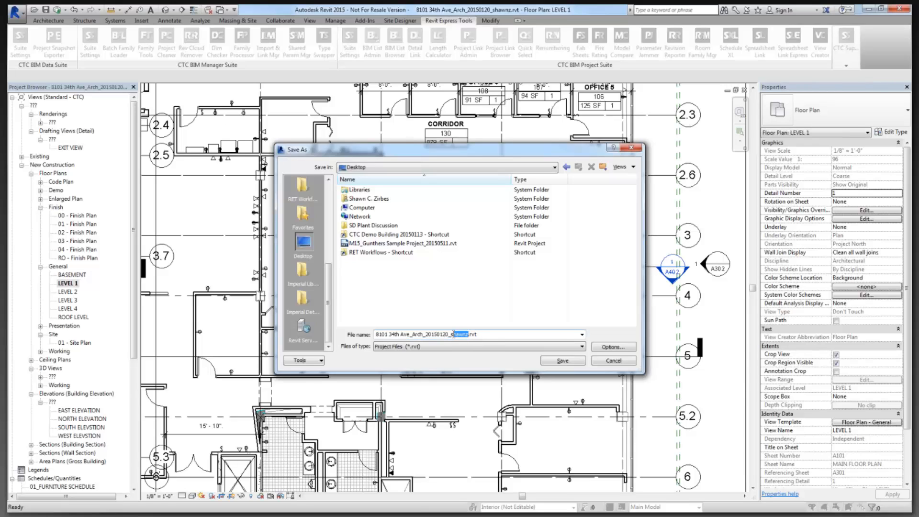
{"action": "left_click", "coordinate": [598, 347]}
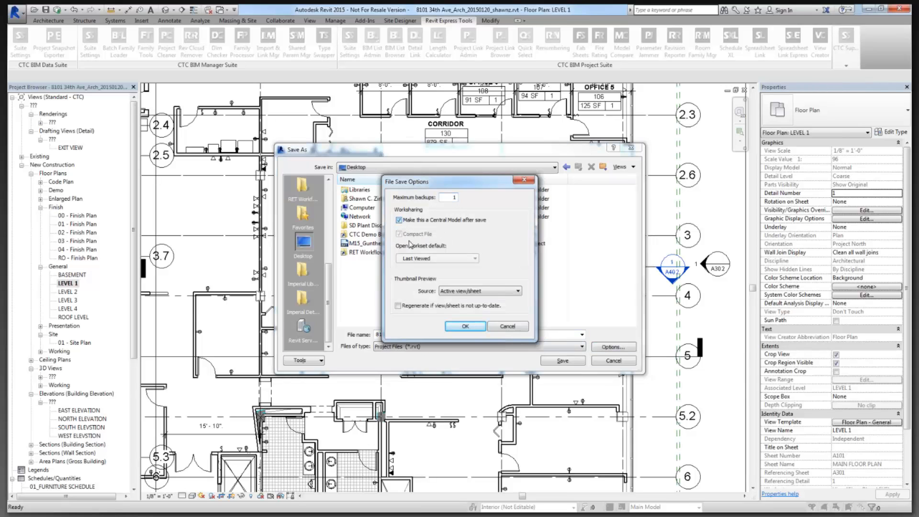
{"action": "left_click", "coordinate": [465, 326]}
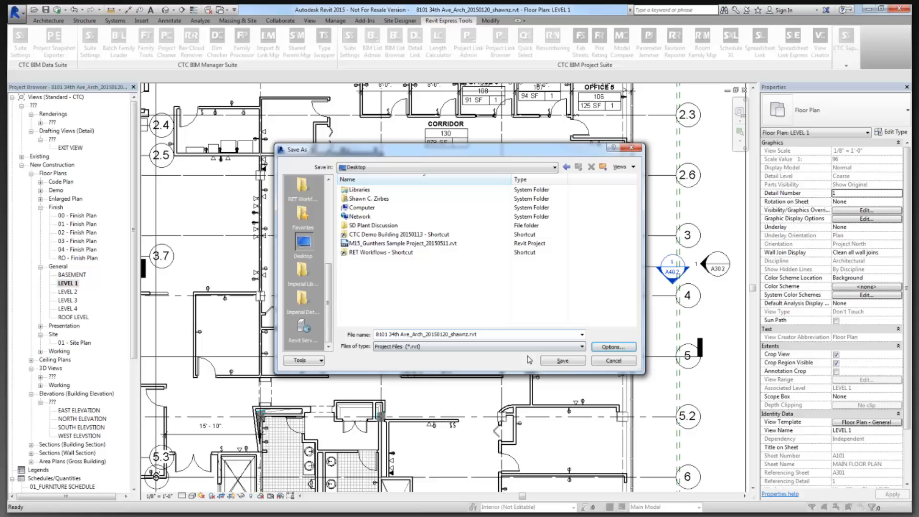
{"action": "left_click", "coordinate": [573, 364]}
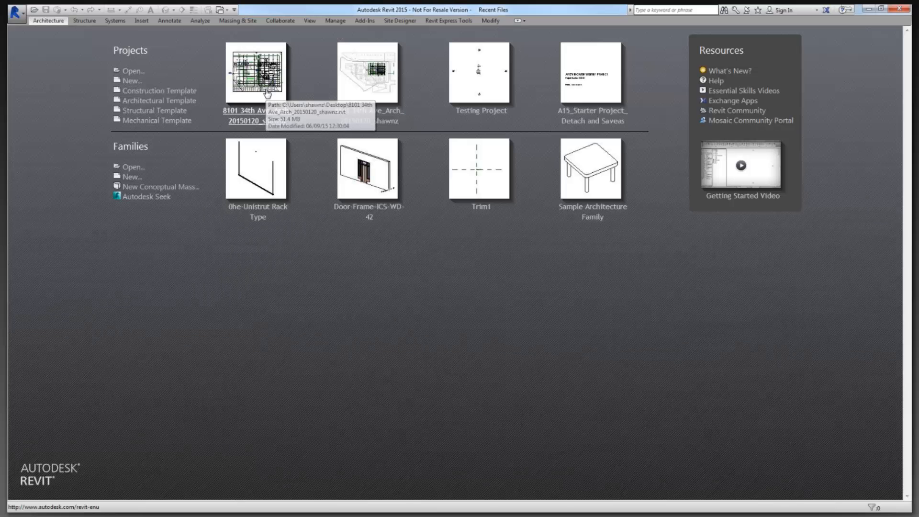
{"action": "left_click", "coordinate": [265, 89]}
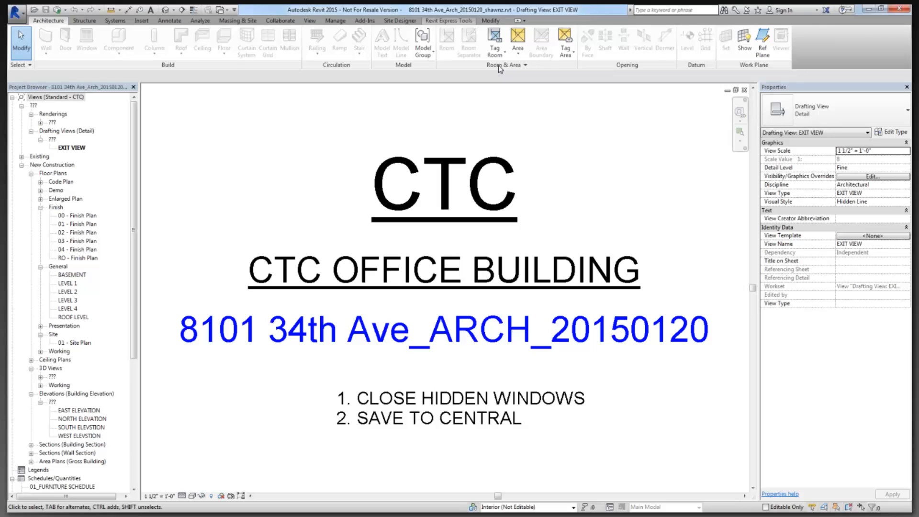
Add a Schedule XL link to the 20150609-Calculations.xlsx workbook.
{"action": "left_click", "coordinate": [731, 39]}
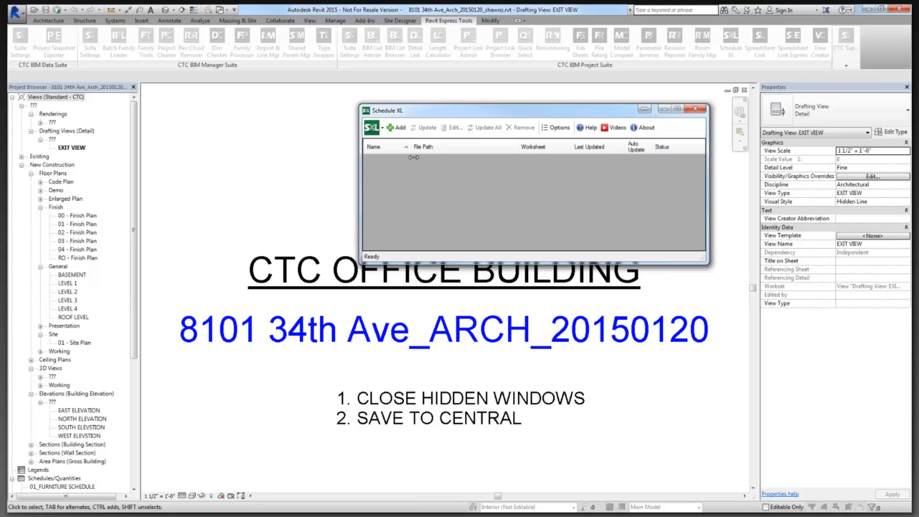
{"action": "left_click", "coordinate": [401, 132]}
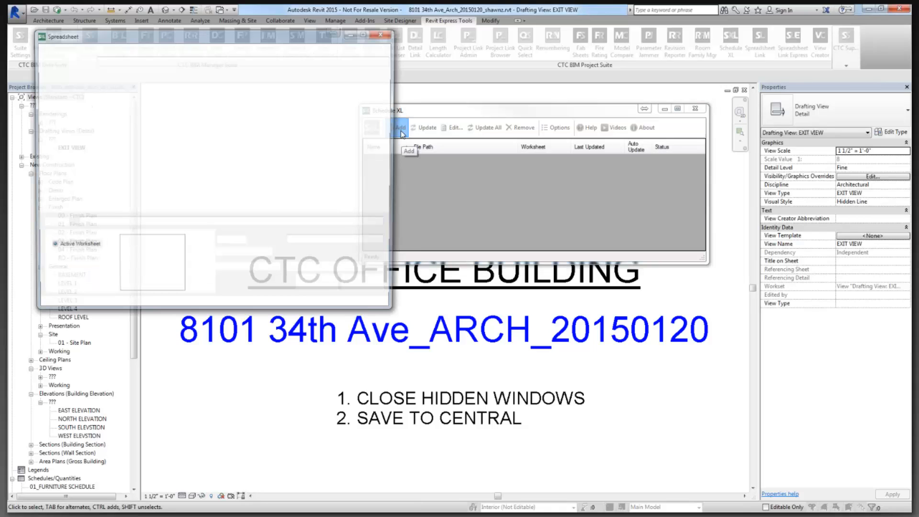
{"action": "left_click", "coordinate": [181, 116]}
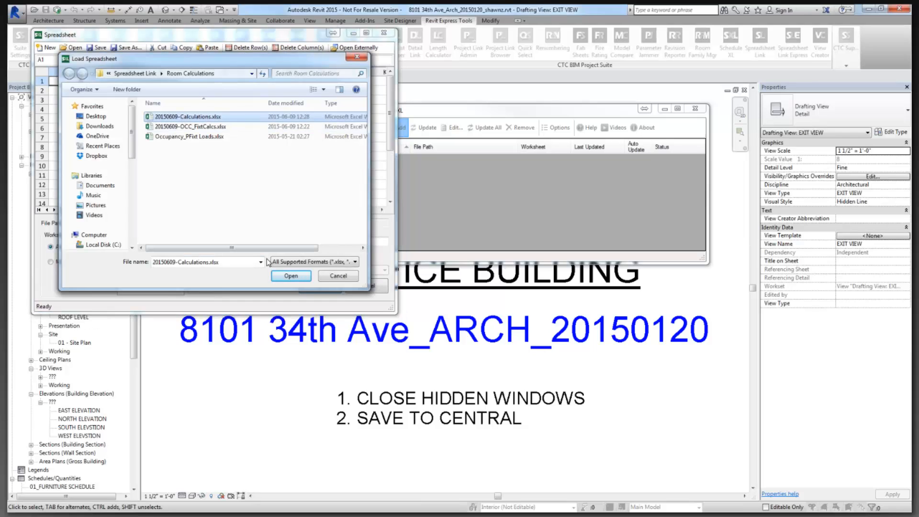
{"action": "left_click", "coordinate": [288, 276]}
{"action": "left_click", "coordinate": [288, 276]}
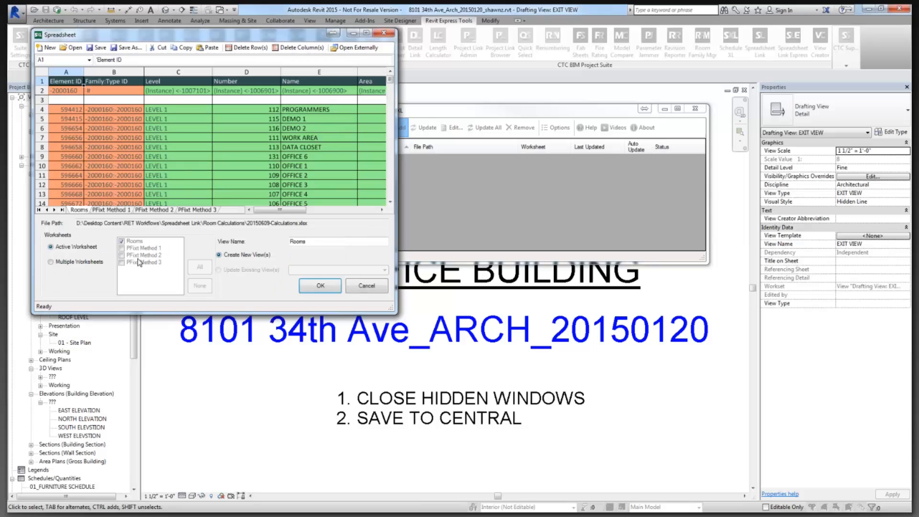
Preview the PFixt Method sheets and pick PFixt Method 3, keeping the view name PFixt Method 3.
{"action": "left_click", "coordinate": [110, 209]}
{"action": "left_click", "coordinate": [145, 210]}
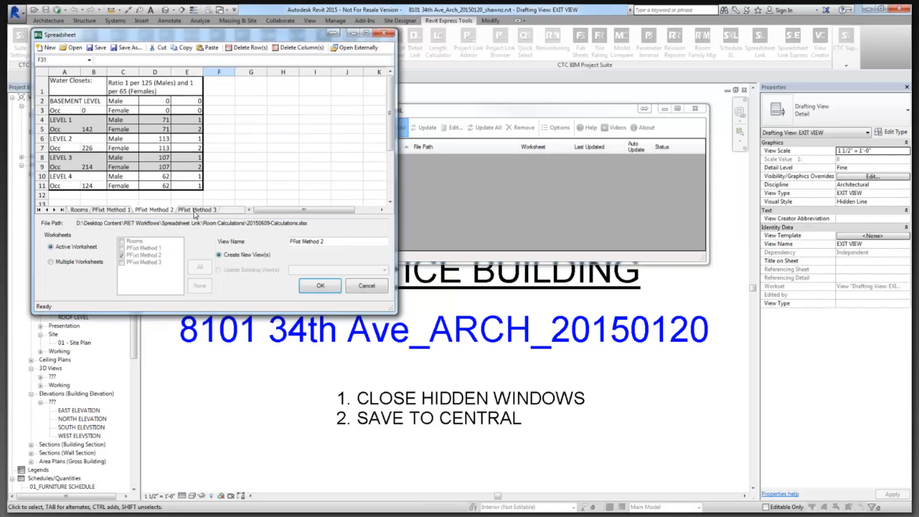
{"action": "left_click", "coordinate": [196, 211]}
{"action": "left_click", "coordinate": [158, 210]}
{"action": "left_click", "coordinate": [117, 211]}
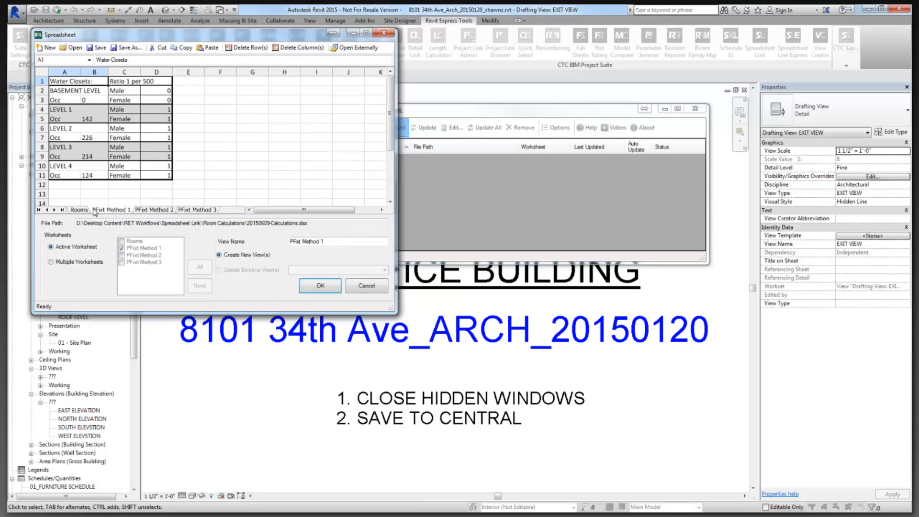
{"action": "left_click", "coordinate": [156, 211]}
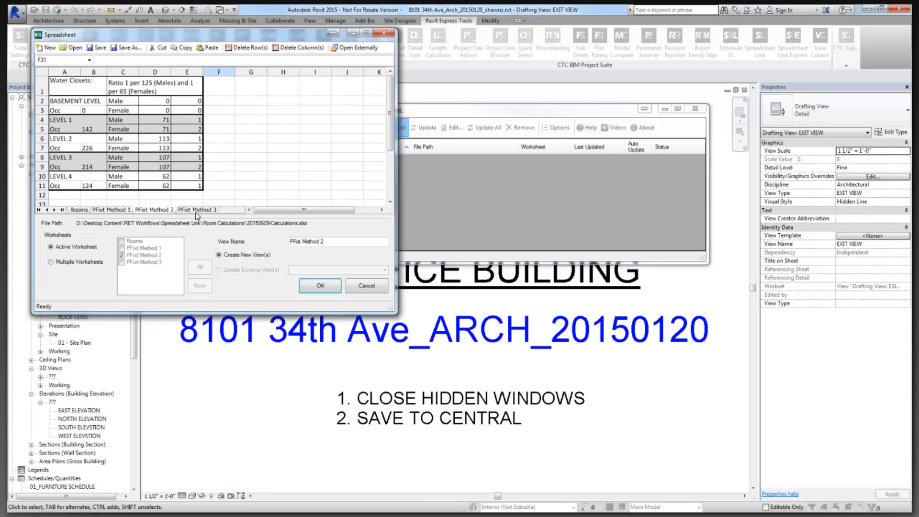
{"action": "left_click", "coordinate": [195, 212]}
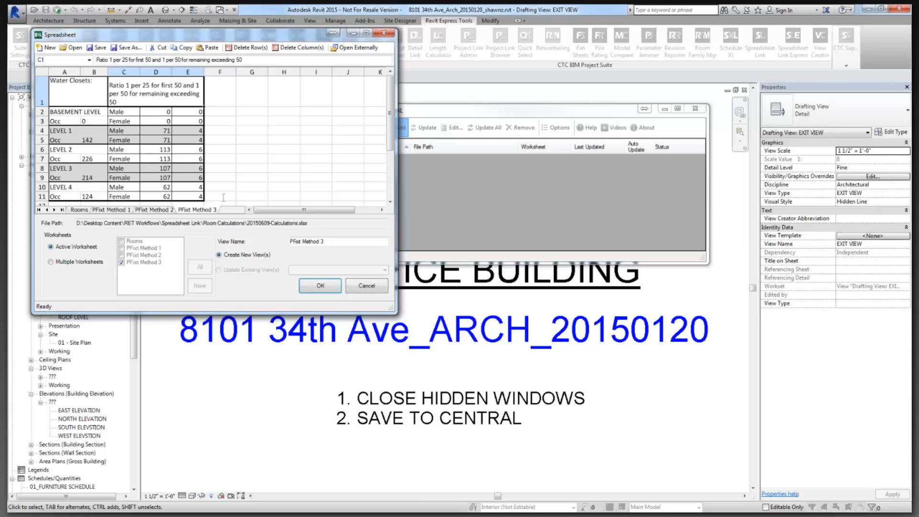
{"action": "left_click_drag", "start_coordinate": [335, 241], "coordinate": [289, 242]}
Create the linked SXL - PFixt Method 3 schedule view and close Schedule XL.
{"action": "left_click", "coordinate": [321, 286]}
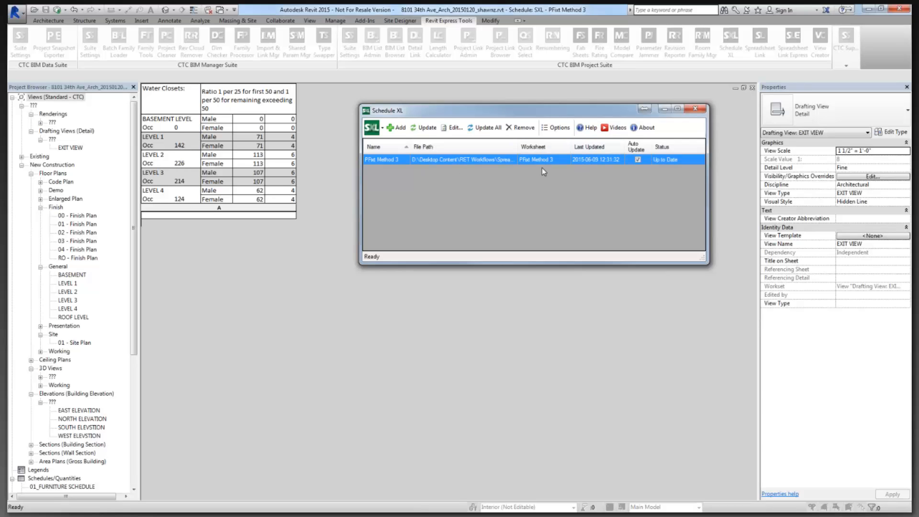
{"action": "left_click", "coordinate": [696, 109]}
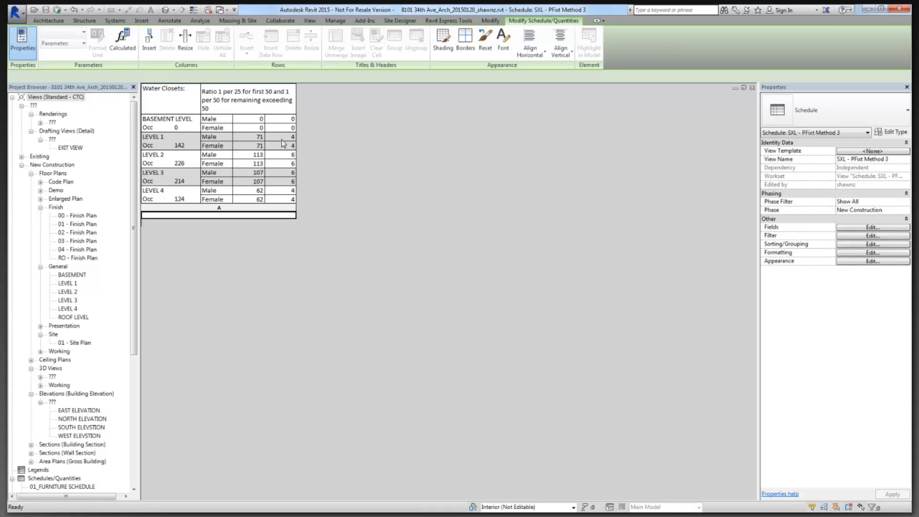
Open the LEVEL 1 floor plan and select Training Room 1.
{"action": "double_click", "coordinate": [67, 284]}
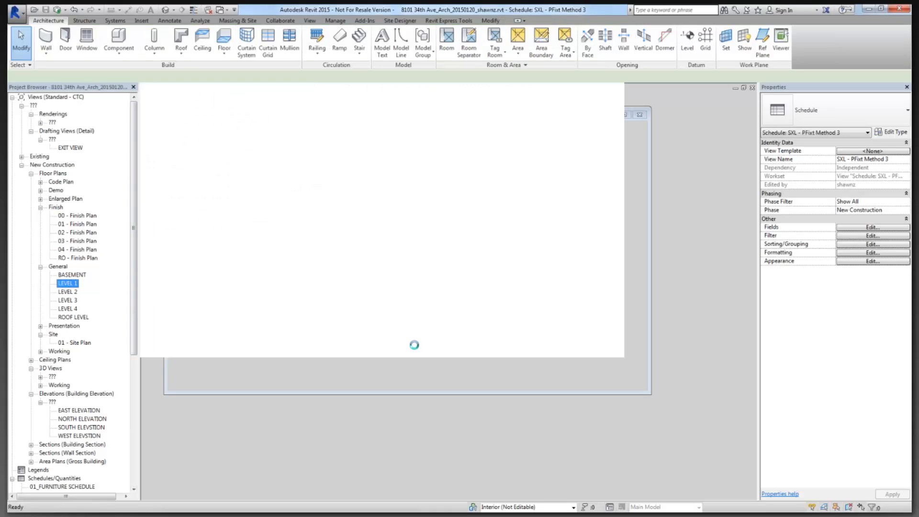
{"action": "scroll", "coordinate": [593, 280], "scroll_direction": "up", "scroll_amount": 5}
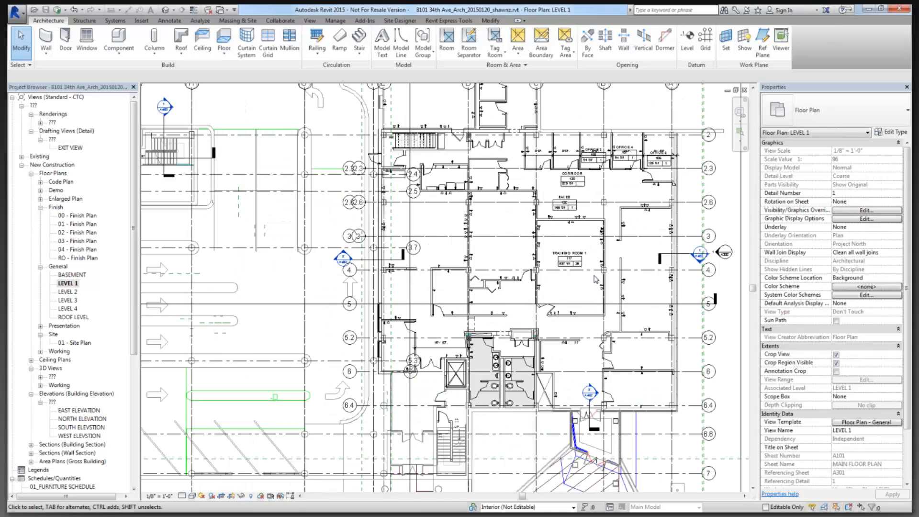
{"action": "scroll", "coordinate": [586, 281], "scroll_direction": "down", "scroll_amount": 1}
{"action": "left_click", "coordinate": [584, 284]}
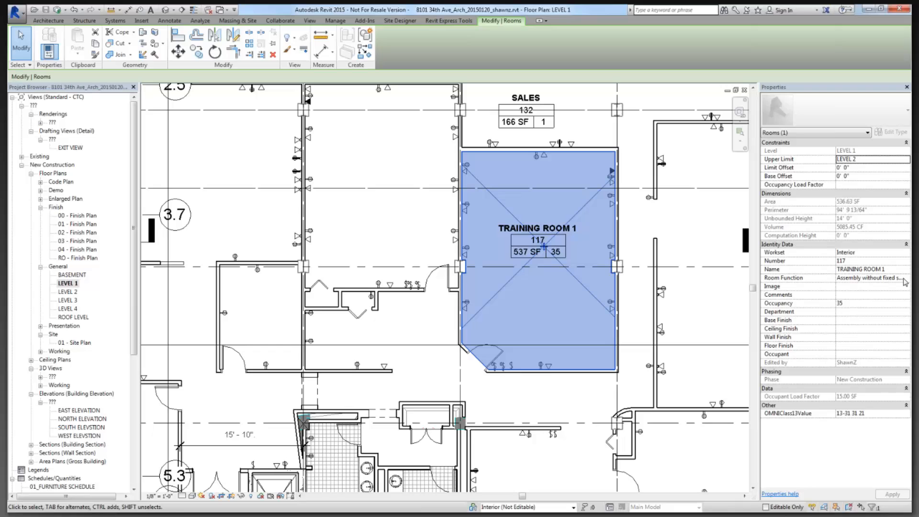
Set Training Room 1's room function to (none), clear its load factor, and deselect it.
{"action": "left_click", "coordinate": [905, 279]}
{"action": "scroll", "coordinate": [772, 289], "scroll_direction": "up", "scroll_amount": 1}
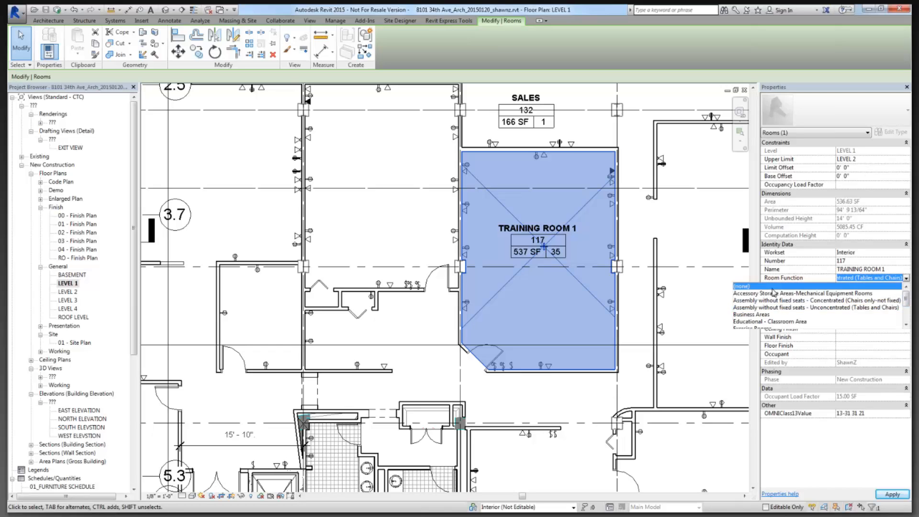
{"action": "left_click", "coordinate": [772, 286]}
{"action": "left_click", "coordinate": [846, 397]}
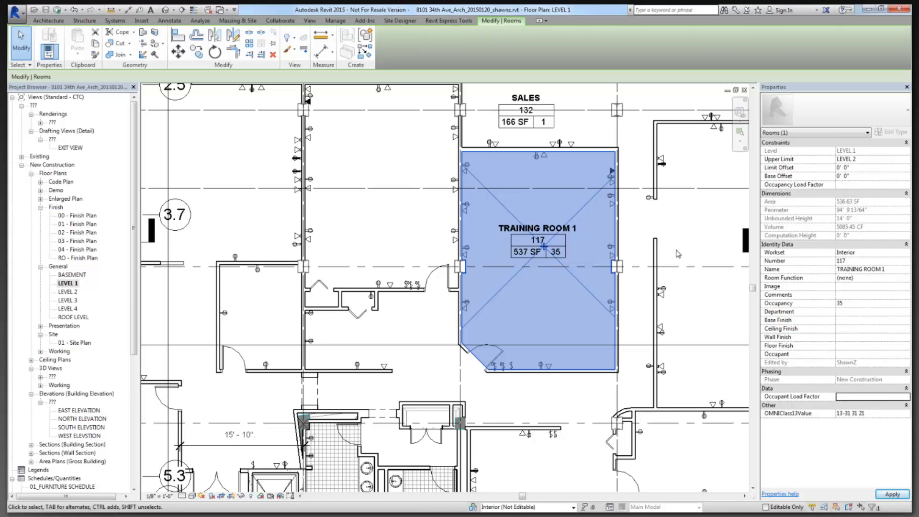
{"action": "left_click", "coordinate": [698, 248]}
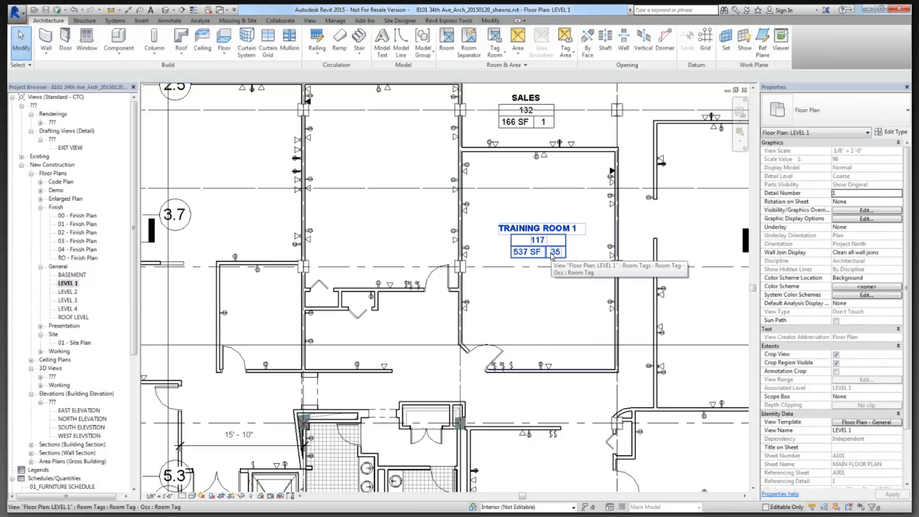
{"action": "left_click", "coordinate": [451, 20]}
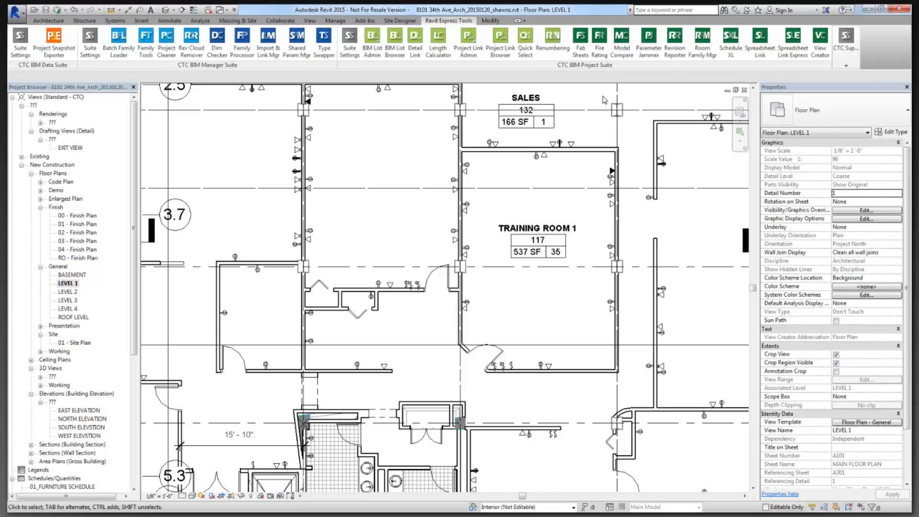
Launch Spreadsheet Link and load the Room Calculations.slsettings file from disk.
{"action": "left_click", "coordinate": [767, 53]}
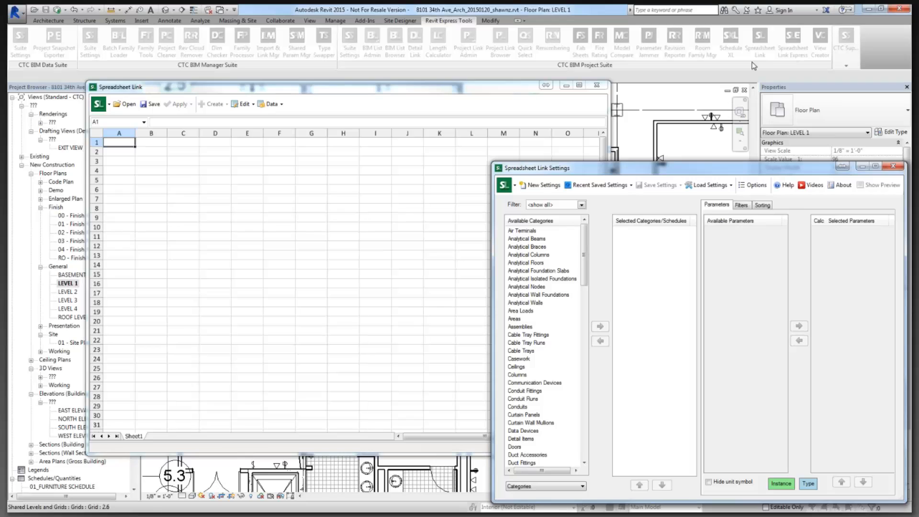
{"action": "left_click", "coordinate": [718, 186]}
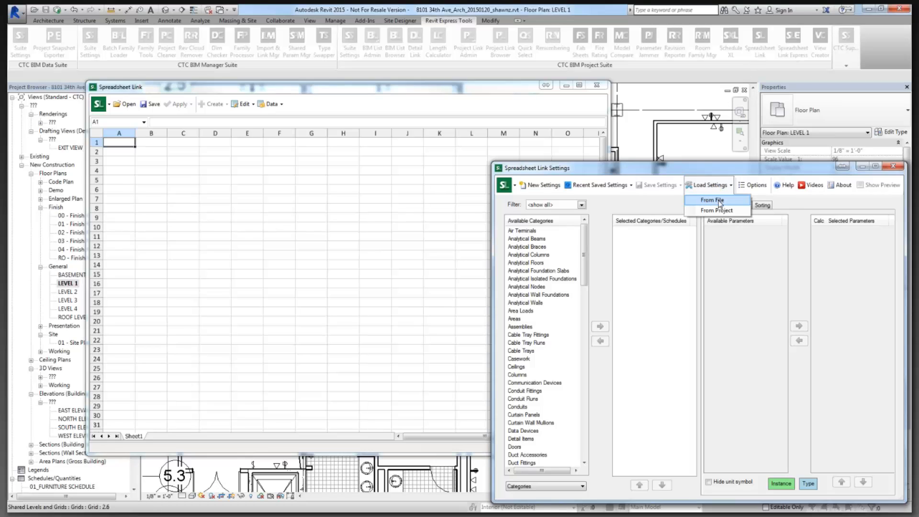
{"action": "left_click", "coordinate": [719, 201]}
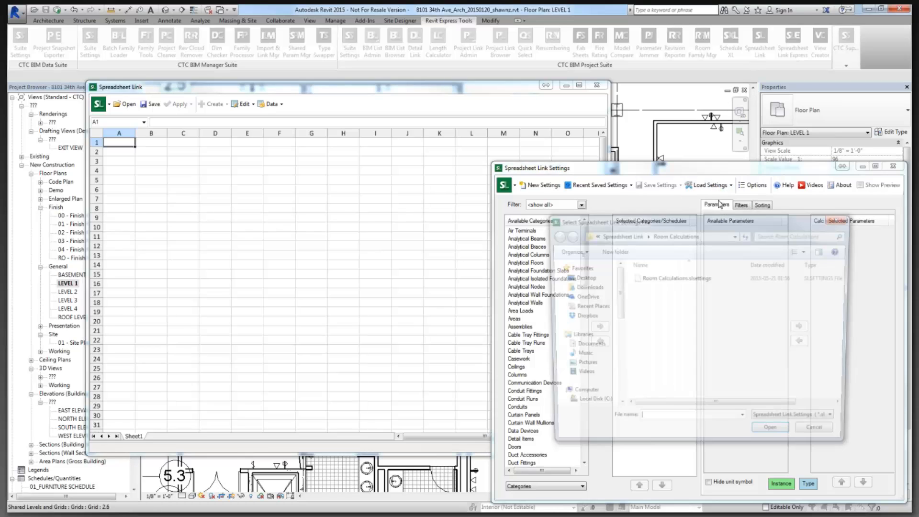
{"action": "left_click", "coordinate": [681, 282]}
{"action": "double_click", "coordinate": [680, 281]}
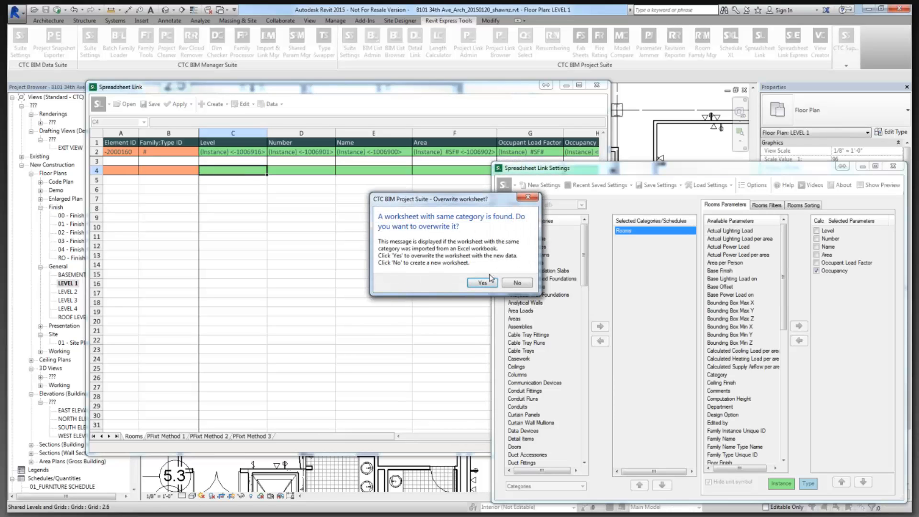
Overwrite the Rooms worksheet with fresh data and widen the window to show Occupancy.
{"action": "left_click", "coordinate": [485, 284]}
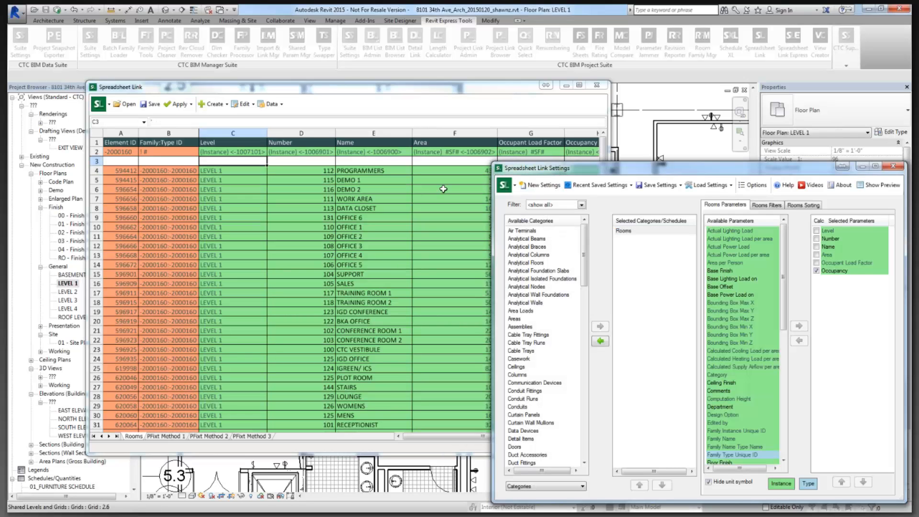
{"action": "left_click_drag", "start_coordinate": [576, 172], "coordinate": [706, 163]}
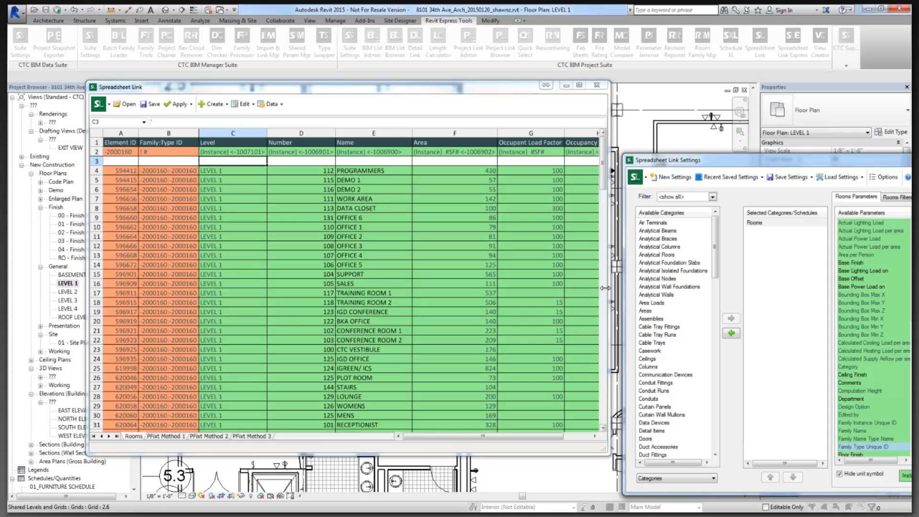
{"action": "left_click_drag", "start_coordinate": [605, 288], "coordinate": [650, 288]}
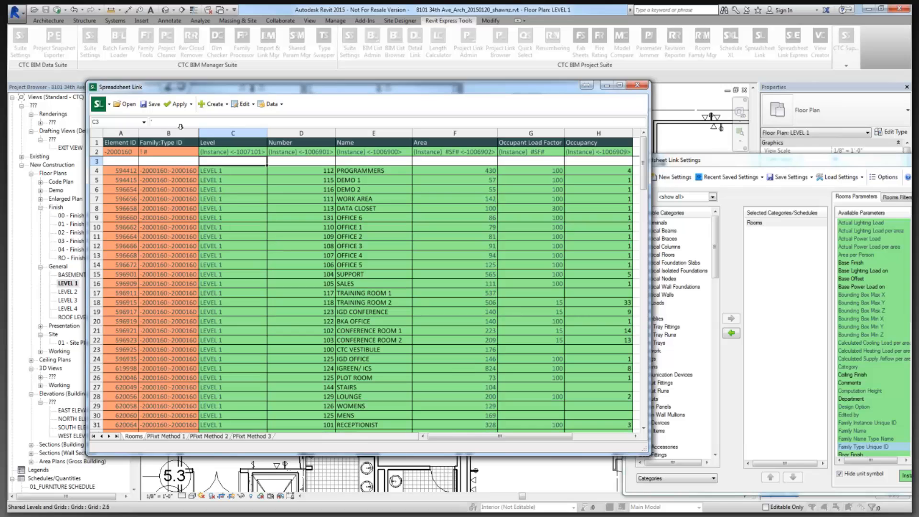
Save the spreadsheet over 20150609-Calculations.xlsx, confirming the replacement.
{"action": "left_click", "coordinate": [152, 103]}
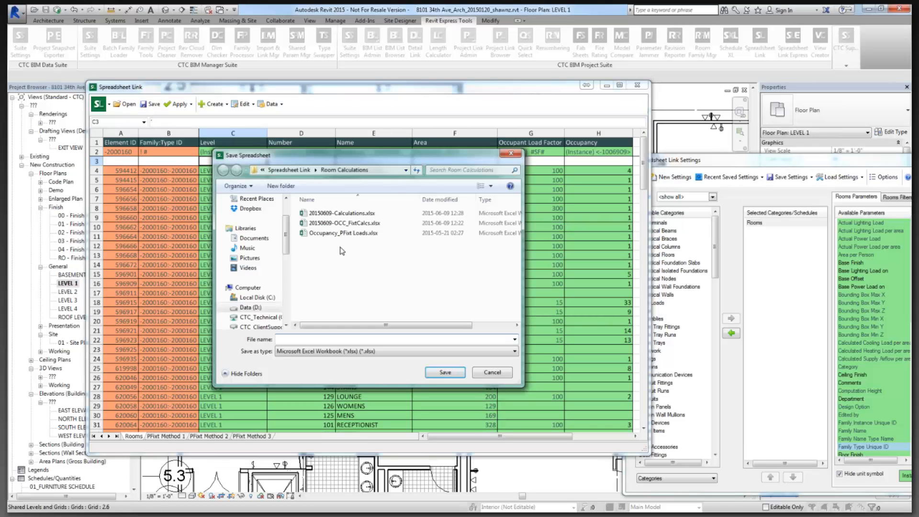
{"action": "left_click", "coordinate": [351, 213]}
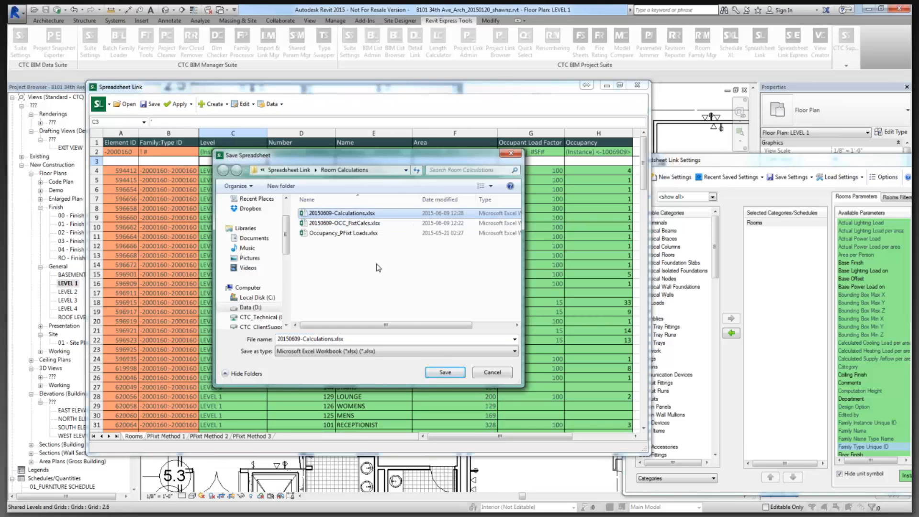
{"action": "left_click", "coordinate": [445, 373]}
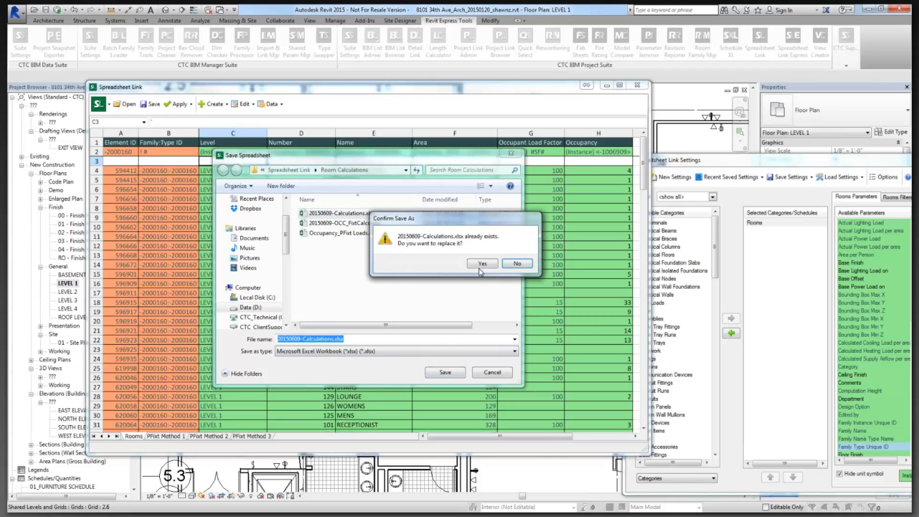
{"action": "left_click", "coordinate": [482, 264]}
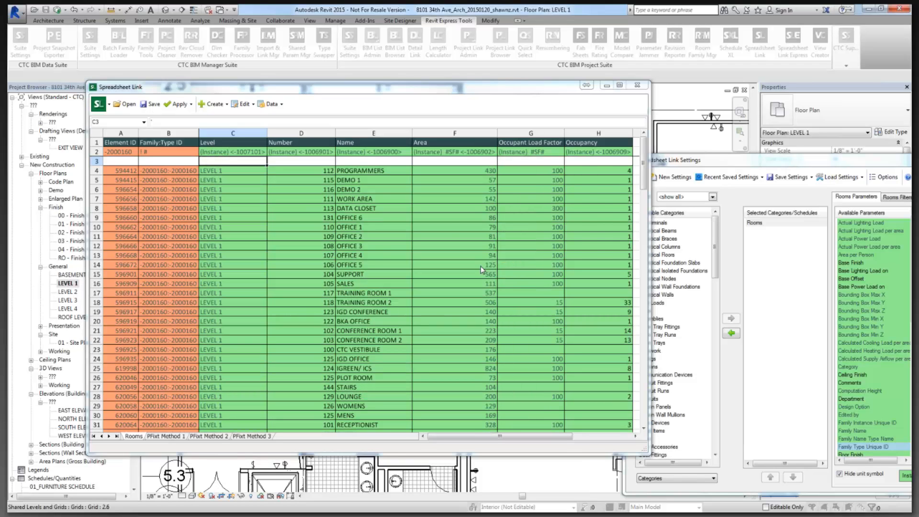
{"action": "left_click", "coordinate": [513, 281]}
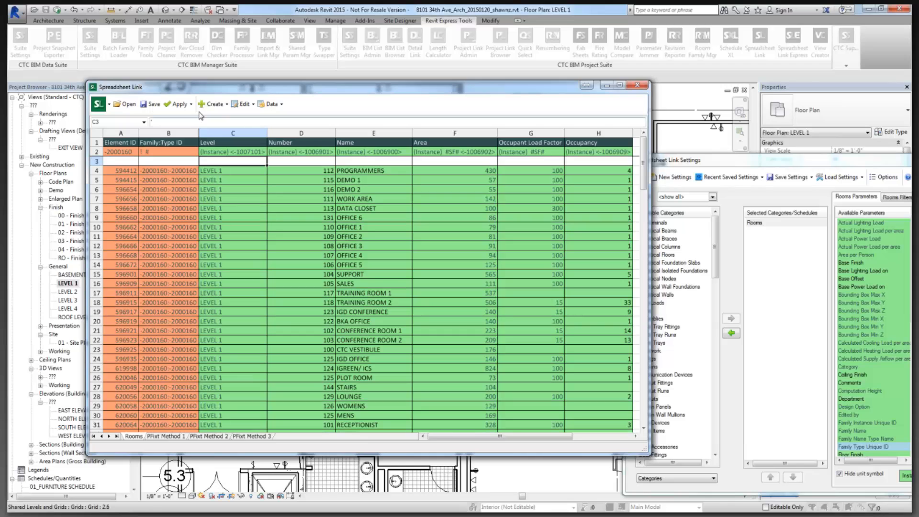
Apply the spreadsheet values to the Revit project, updating 1 element with 0 errors.
{"action": "left_click", "coordinate": [178, 104]}
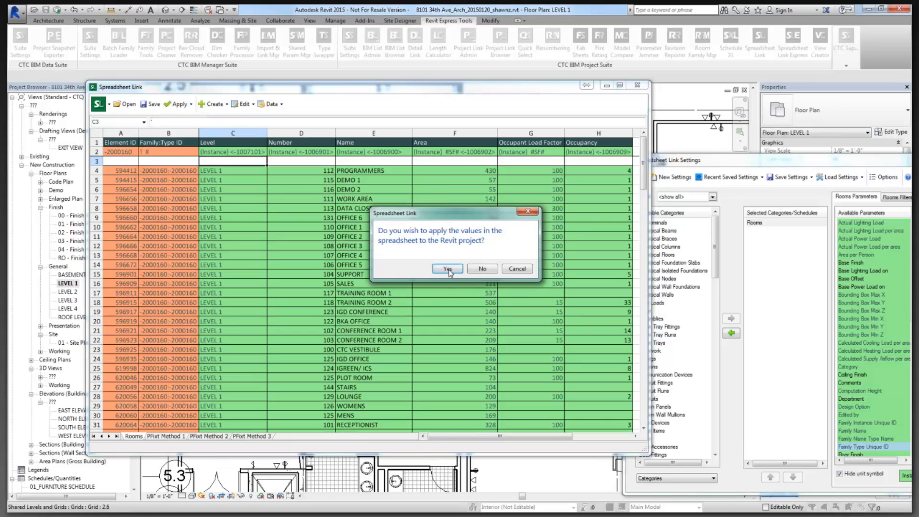
{"action": "left_click", "coordinate": [448, 269]}
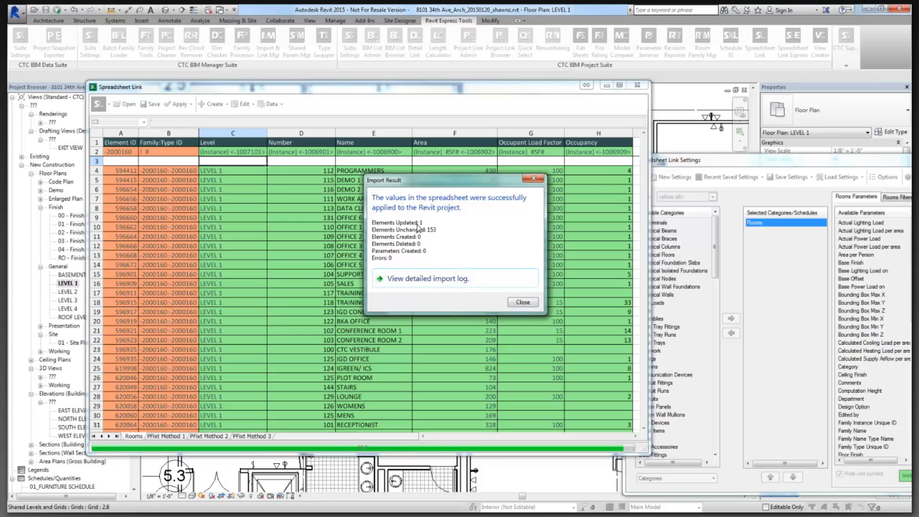
{"action": "left_click", "coordinate": [520, 302]}
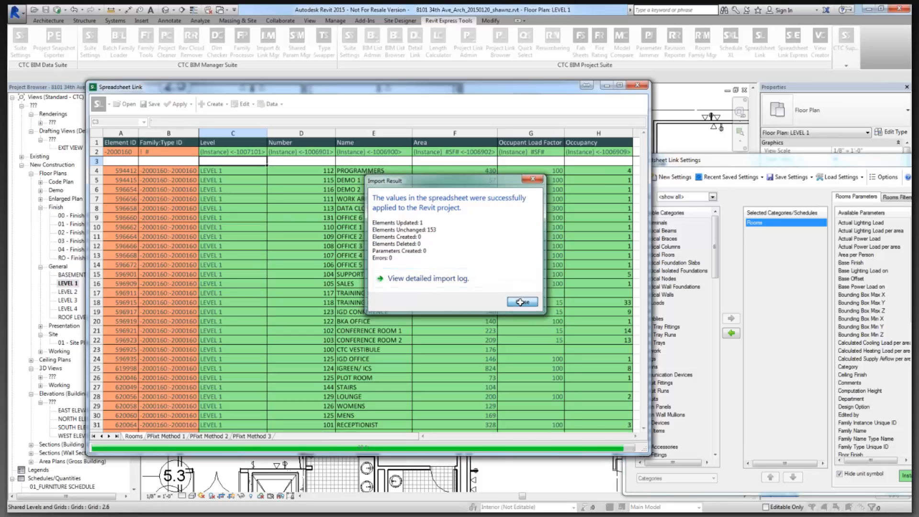
Close the Spreadsheet Link settings window without saving its settings.
{"action": "left_click_drag", "start_coordinate": [799, 158], "coordinate": [741, 155]}
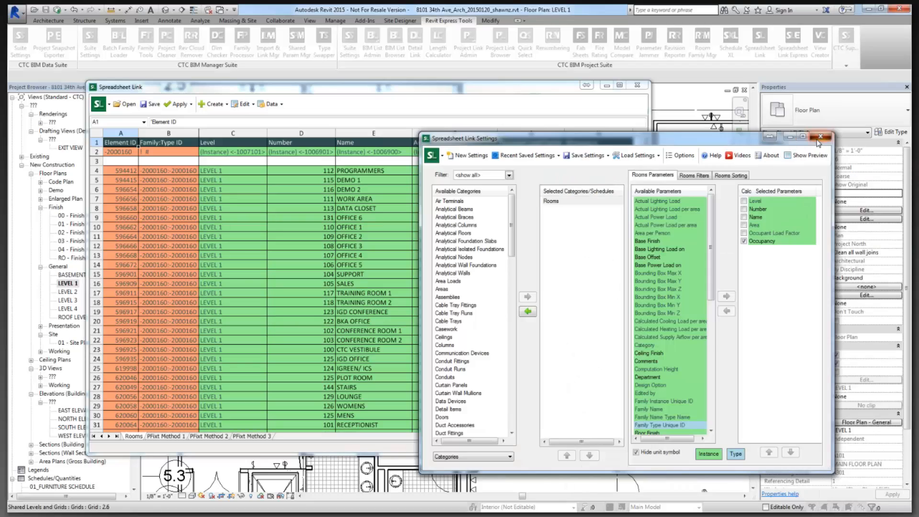
{"action": "left_click", "coordinate": [818, 140]}
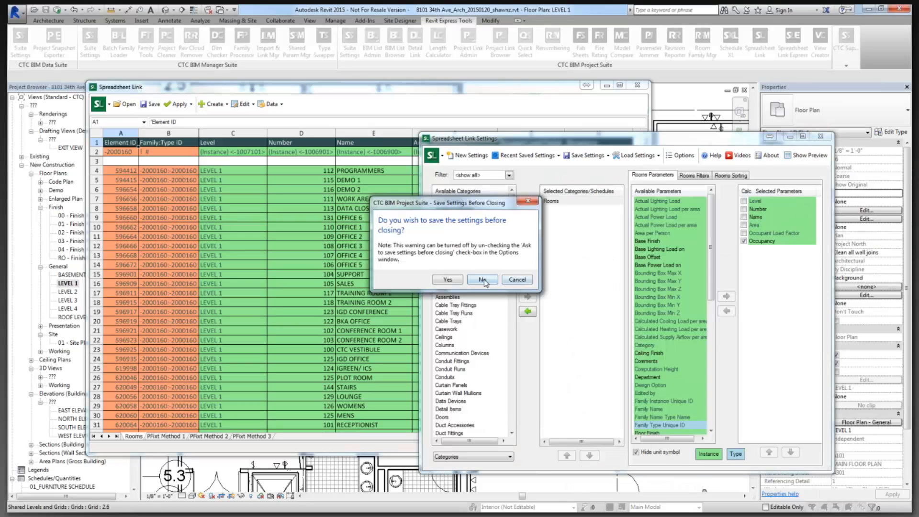
{"action": "left_click", "coordinate": [483, 280]}
{"action": "scroll", "coordinate": [112, 460], "scroll_direction": "down", "scroll_amount": 6}
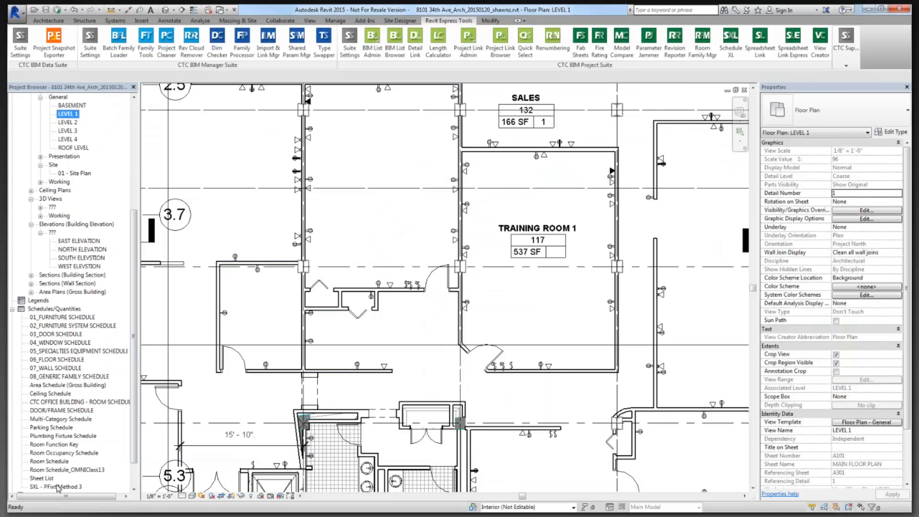
Open the SXL - PFixt Method 3 schedule from the Project Browser.
{"action": "double_click", "coordinate": [57, 487]}
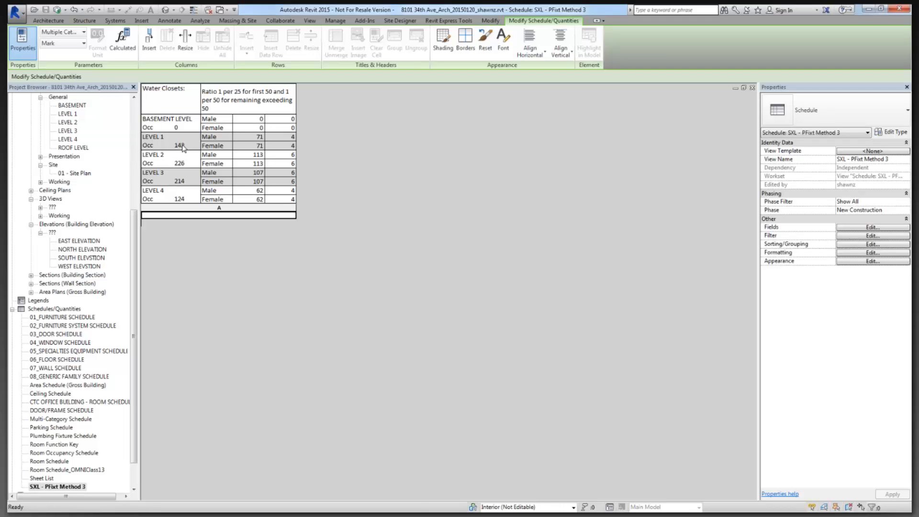
Update PFixt Method 3 from Excel in Schedule XL so LEVEL 1 shows 107 occupants.
{"action": "left_click", "coordinate": [440, 21]}
{"action": "left_click", "coordinate": [731, 45]}
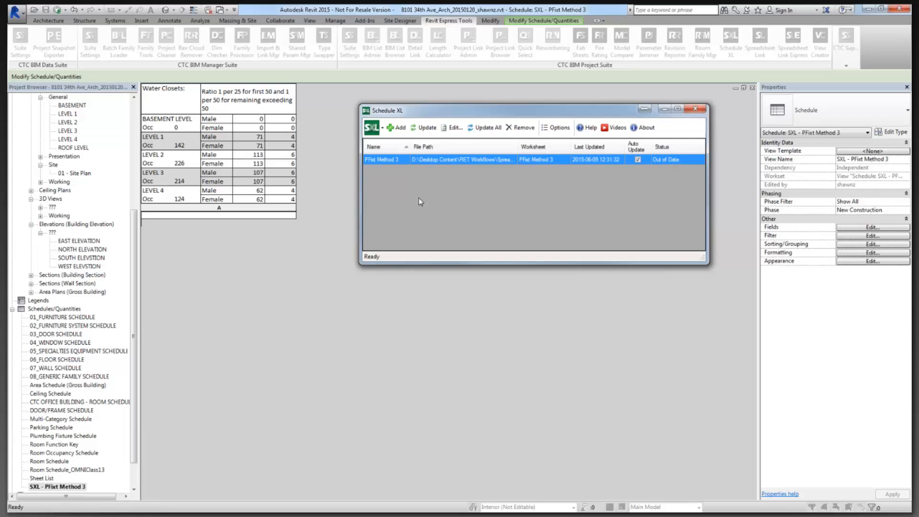
{"action": "left_click", "coordinate": [423, 127]}
{"action": "left_click", "coordinate": [695, 108]}
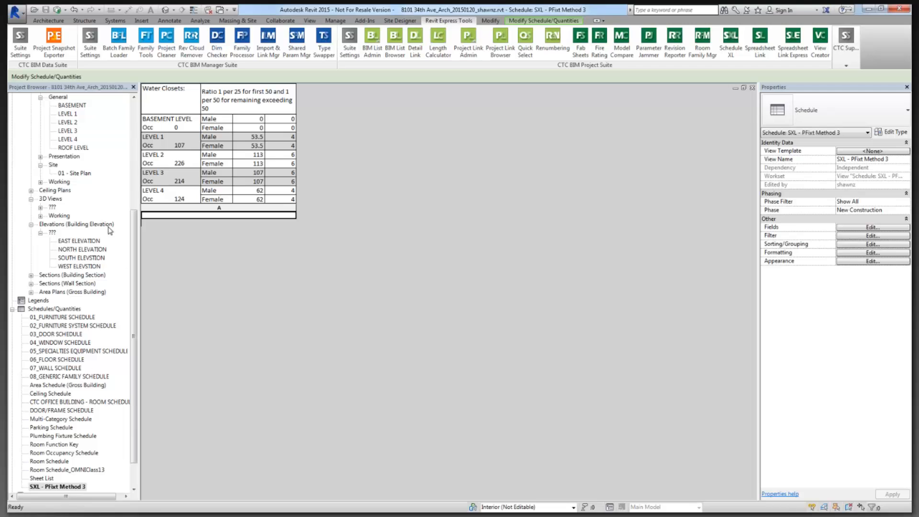
On LEVEL 1, set Training Room 1's Room Function to Assembly without fixed seats - Unconcentrated.
{"action": "double_click", "coordinate": [68, 115]}
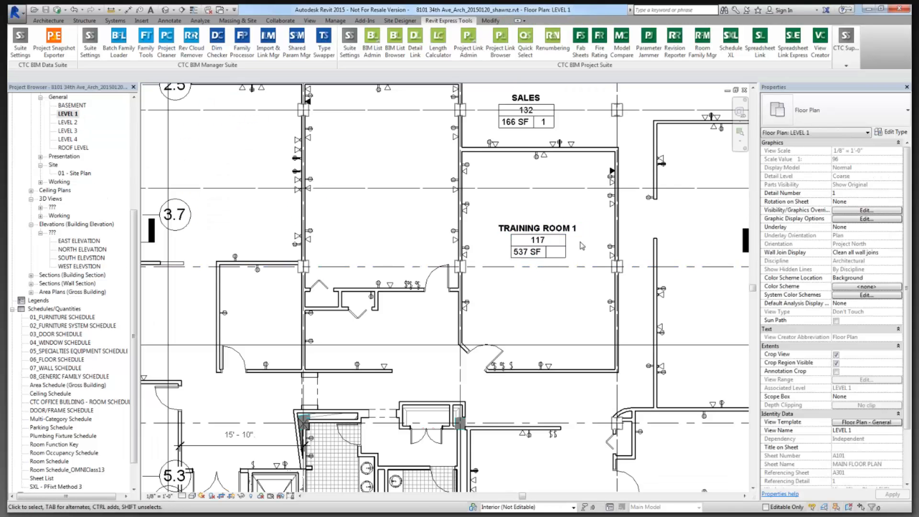
{"action": "middle_click_drag", "start_coordinate": [584, 253], "coordinate": [538, 296]}
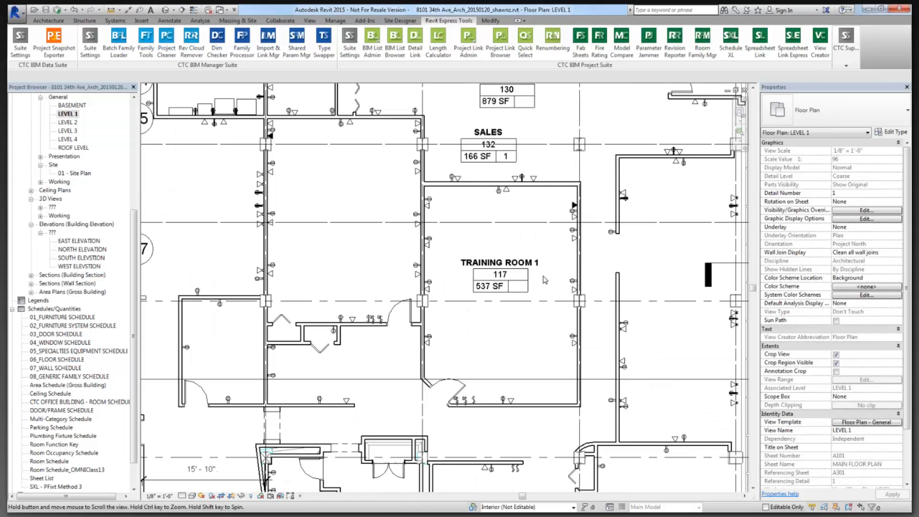
{"action": "left_click", "coordinate": [520, 284]}
{"action": "left_click", "coordinate": [861, 278]}
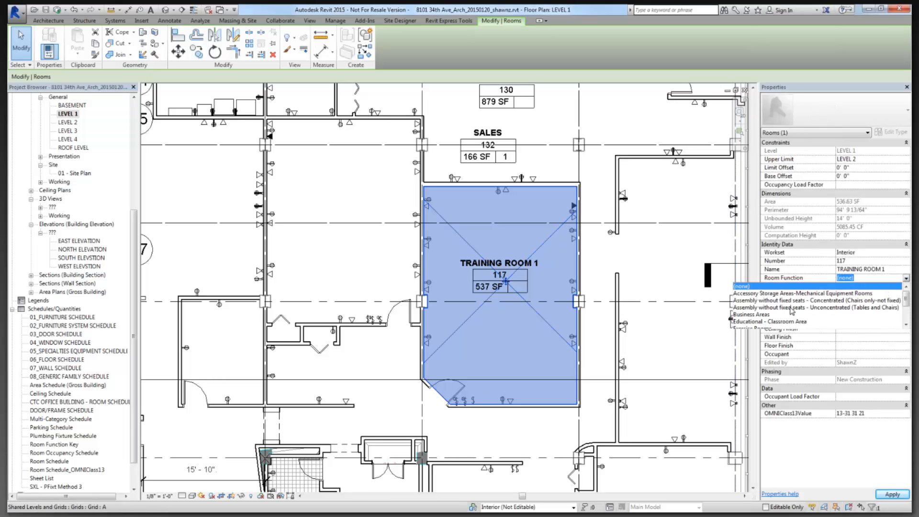
{"action": "left_click", "coordinate": [869, 309]}
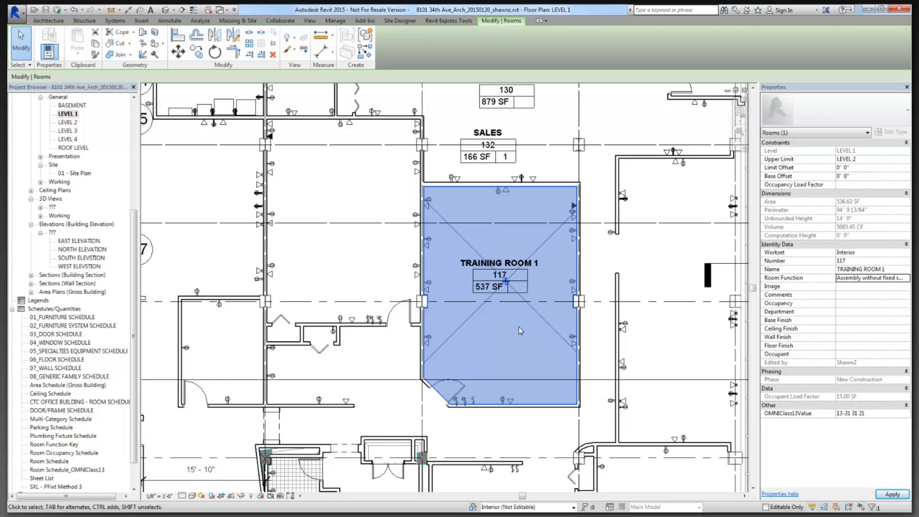
{"action": "key", "text": "Escape"}
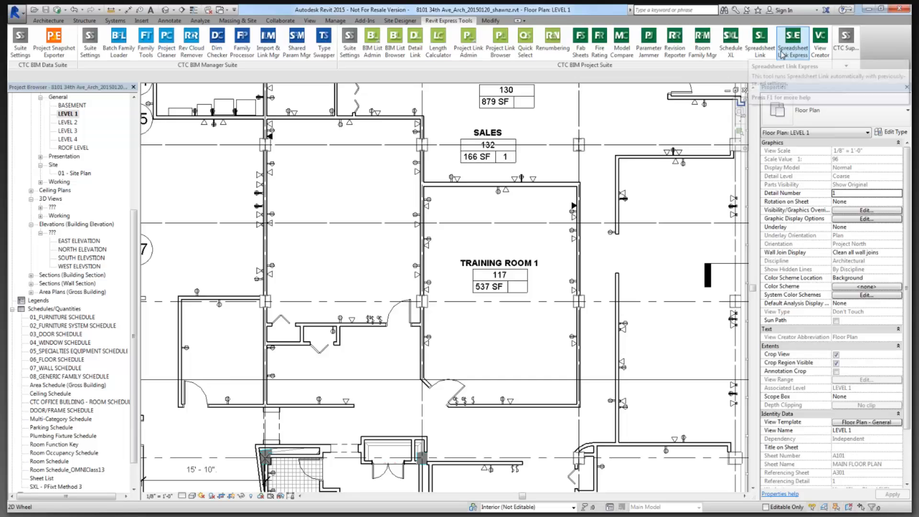
{"action": "left_click", "coordinate": [799, 54]}
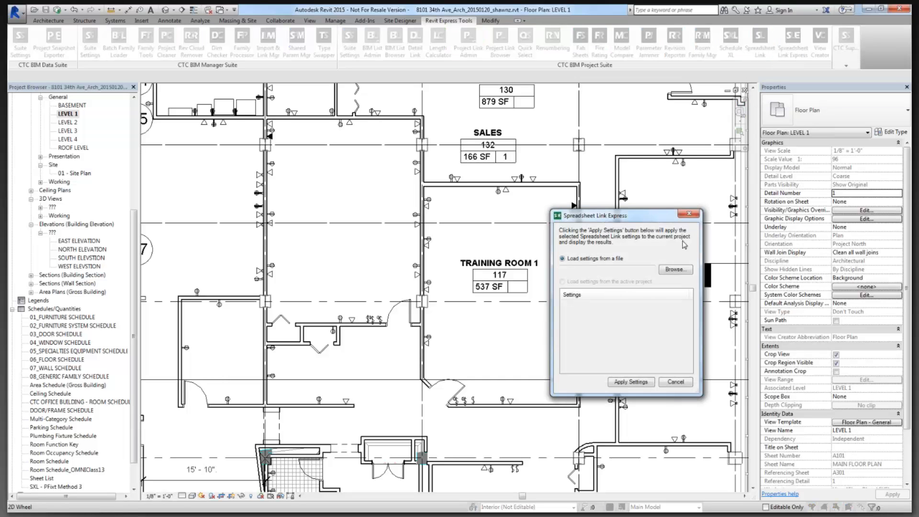
{"action": "left_click", "coordinate": [683, 270]}
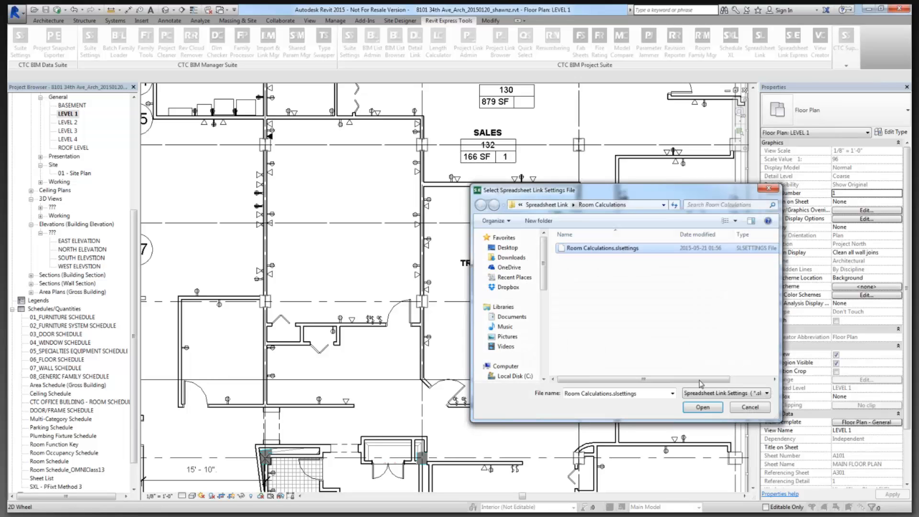
{"action": "left_click", "coordinate": [702, 406]}
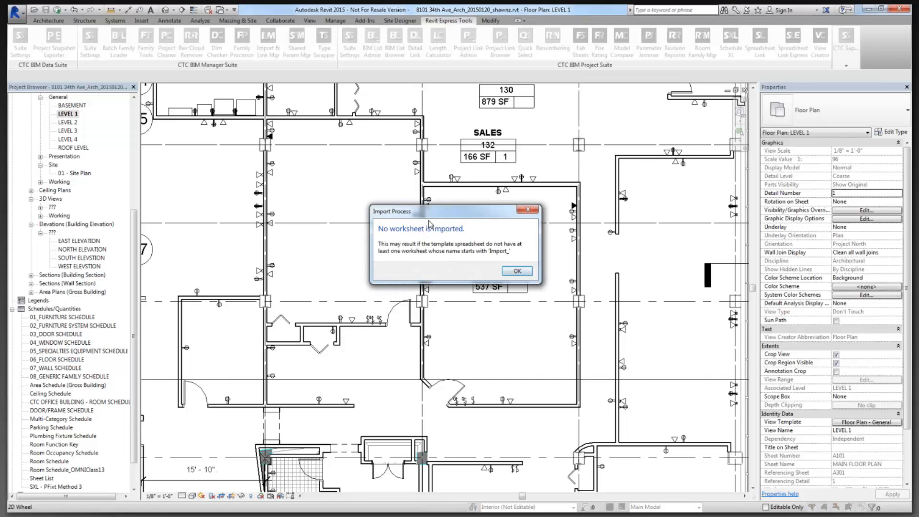
{"action": "left_click_drag", "start_coordinate": [436, 213], "coordinate": [453, 190]}
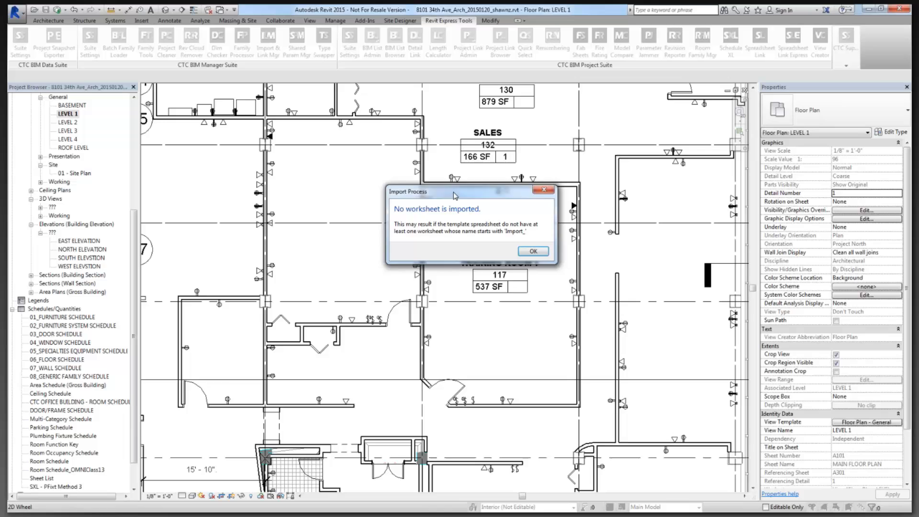
{"action": "left_click", "coordinate": [532, 249]}
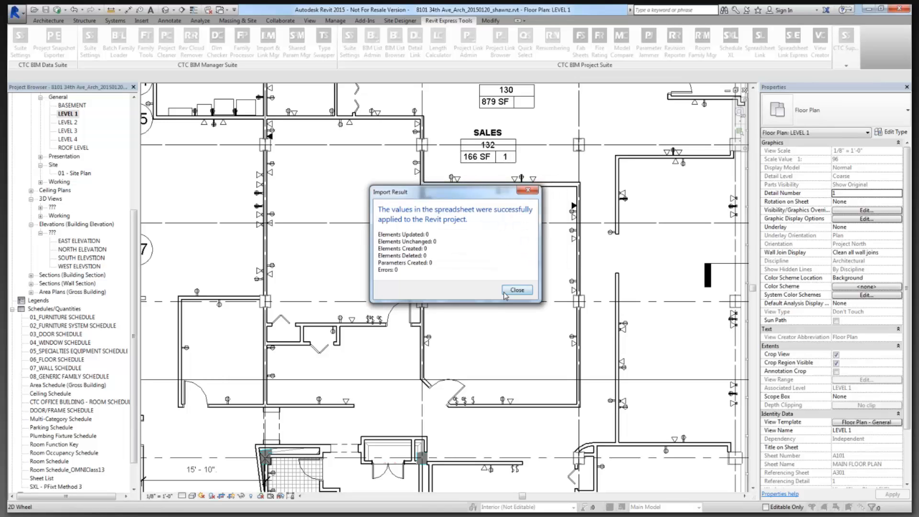
{"action": "left_click", "coordinate": [515, 288]}
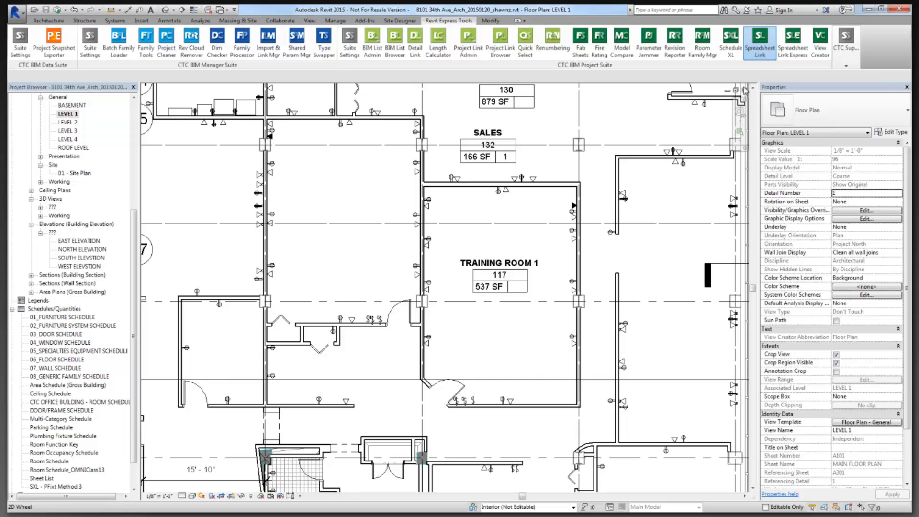
Load the Room Calculations settings file in Spreadsheet Link and overwrite the Rooms worksheet.
{"action": "left_click", "coordinate": [760, 41]}
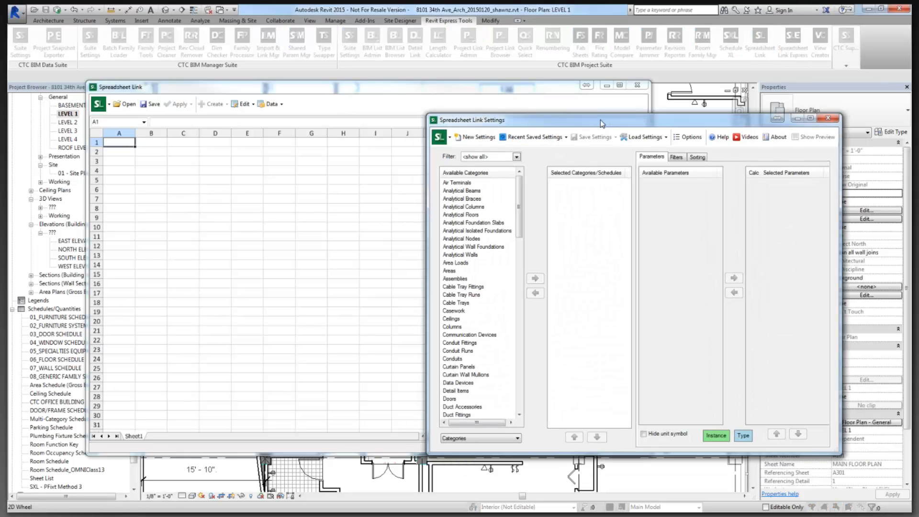
{"action": "left_click", "coordinate": [639, 138]}
{"action": "left_click", "coordinate": [647, 151]}
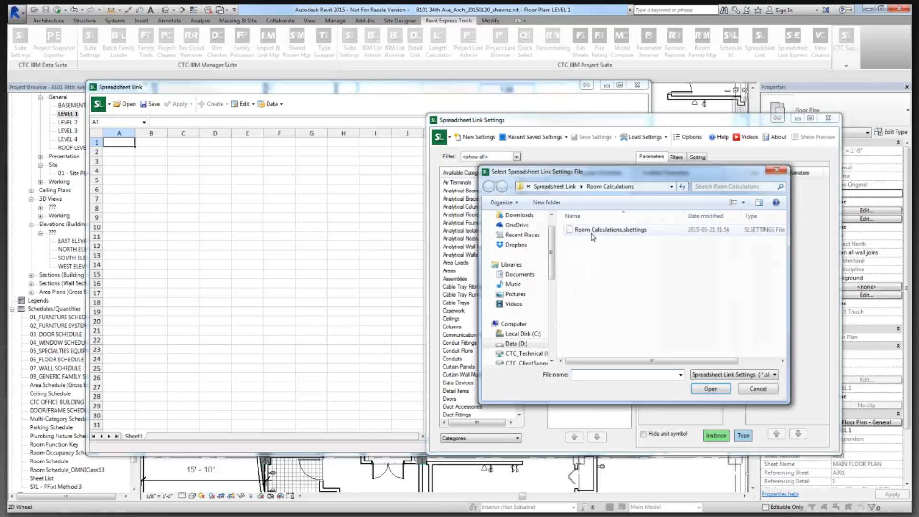
{"action": "double_click", "coordinate": [577, 230]}
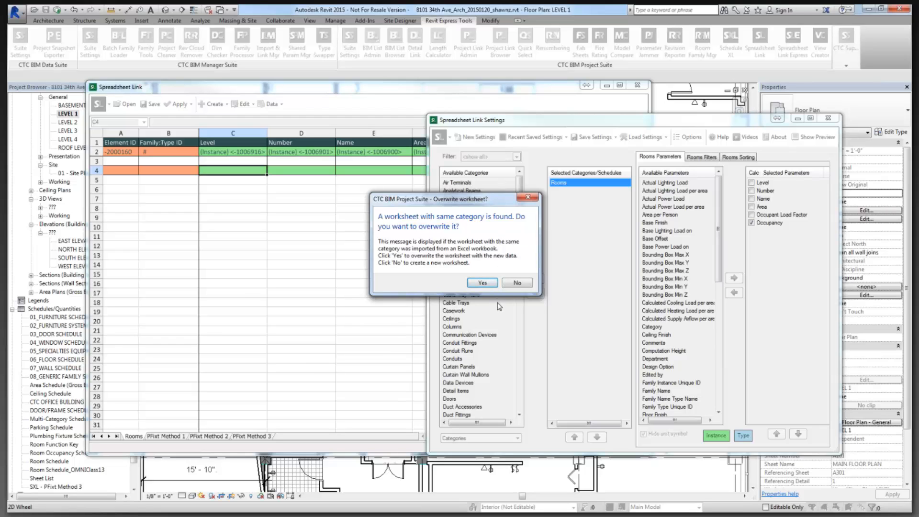
{"action": "left_click", "coordinate": [483, 283]}
Apply the active Rooms worksheet values to the project, updating 1 element with 0 errors.
{"action": "left_click", "coordinate": [187, 109]}
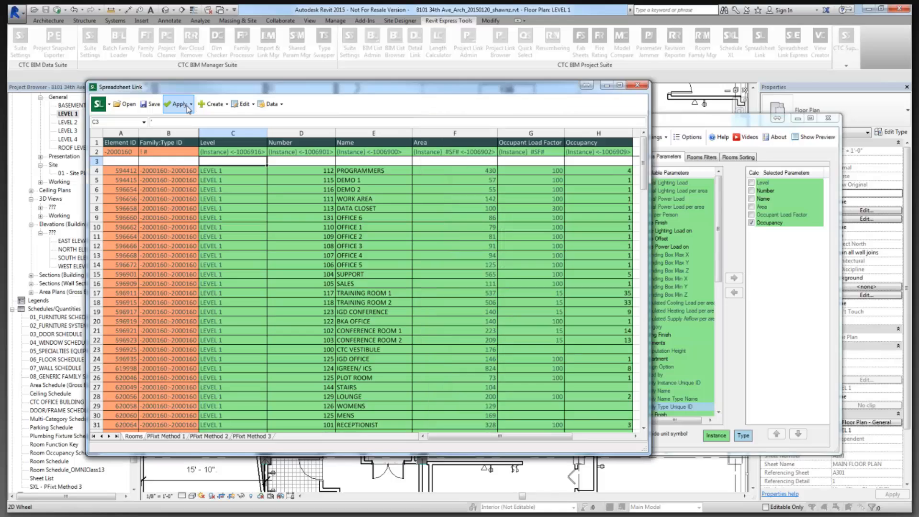
{"action": "left_click", "coordinate": [188, 109]}
{"action": "left_click", "coordinate": [191, 128]}
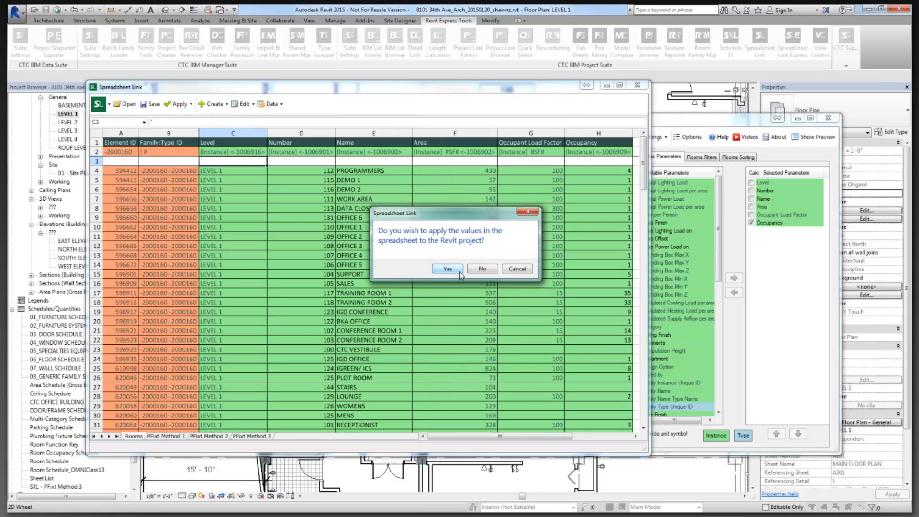
{"action": "left_click", "coordinate": [517, 268]}
{"action": "left_click", "coordinate": [191, 104]}
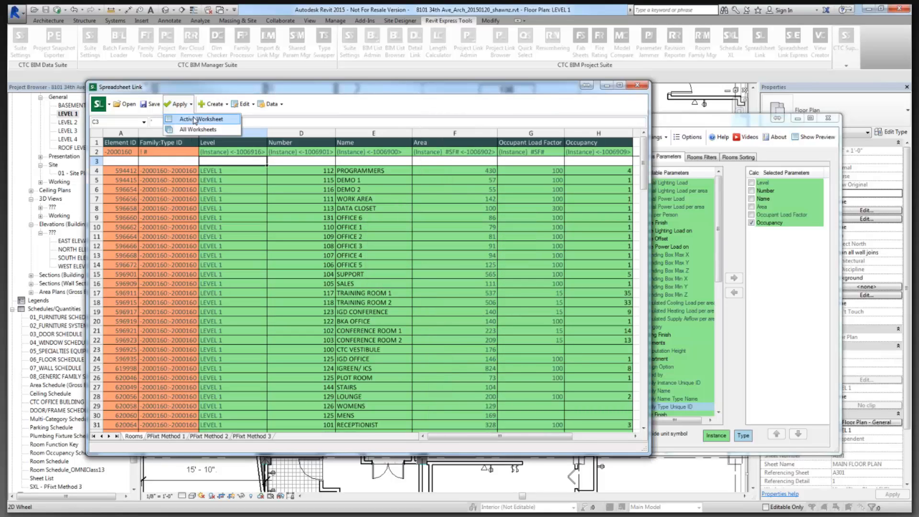
{"action": "left_click", "coordinate": [194, 119]}
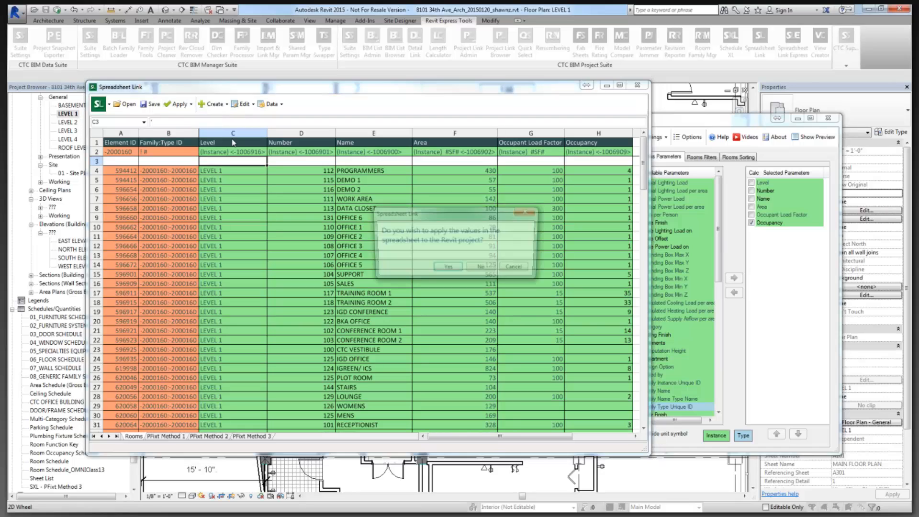
{"action": "left_click", "coordinate": [445, 269]}
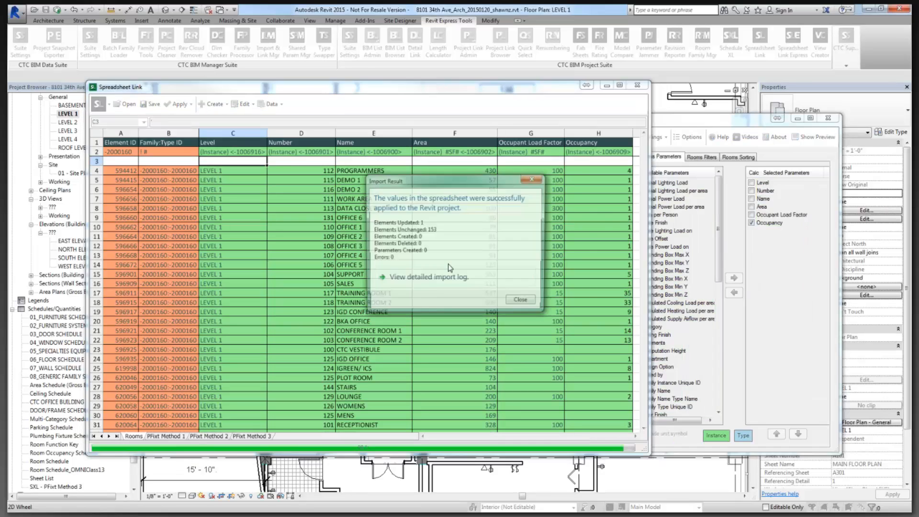
{"action": "left_click", "coordinate": [519, 298]}
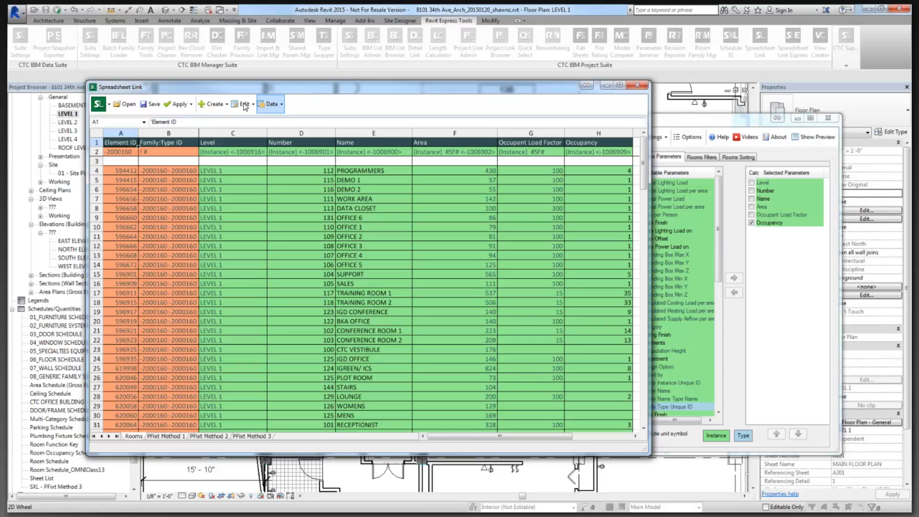
Save the room data over 20150609-Calculations.xlsx and close Spreadsheet Link without saving settings.
{"action": "left_click", "coordinate": [152, 105]}
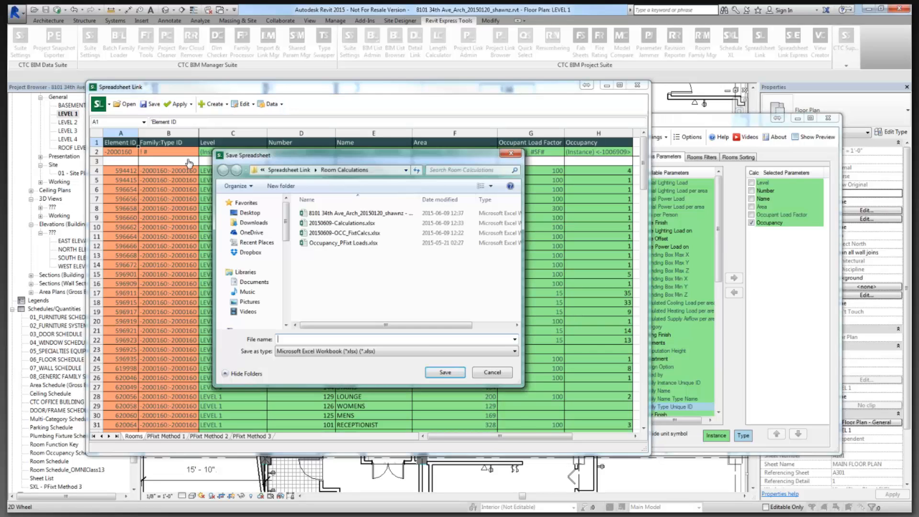
{"action": "left_click", "coordinate": [359, 223]}
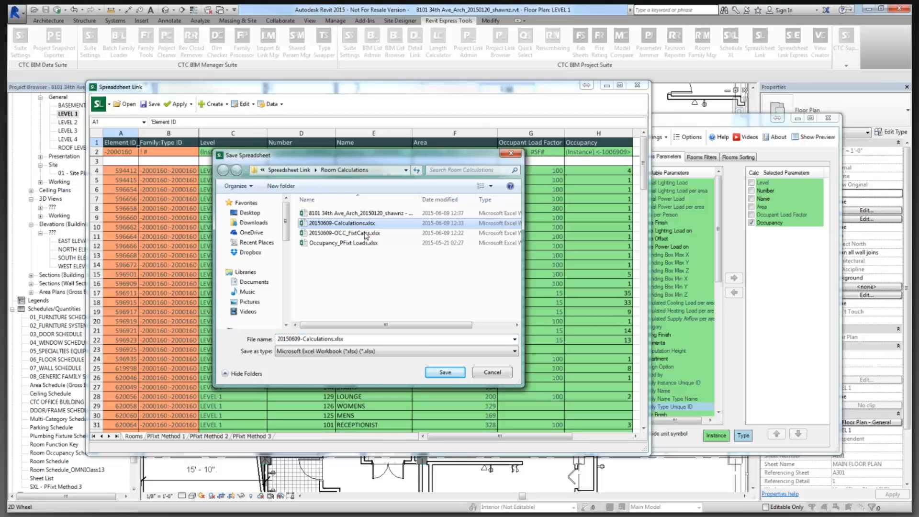
{"action": "left_click", "coordinate": [441, 373]}
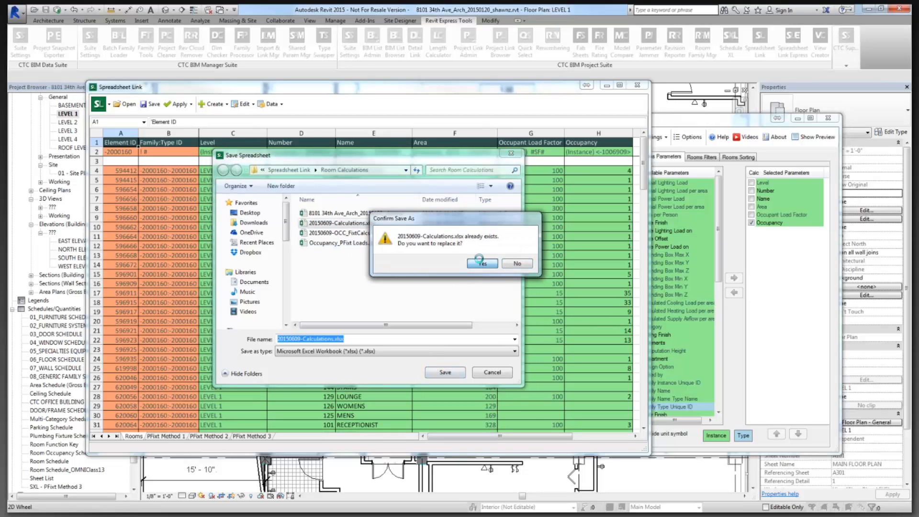
{"action": "left_click", "coordinate": [480, 262]}
{"action": "left_click", "coordinate": [513, 287]}
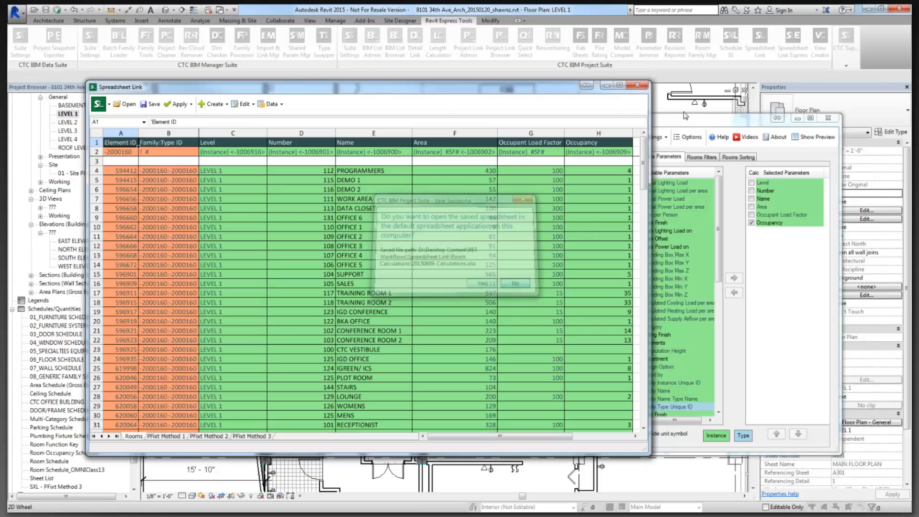
{"action": "left_click", "coordinate": [828, 118]}
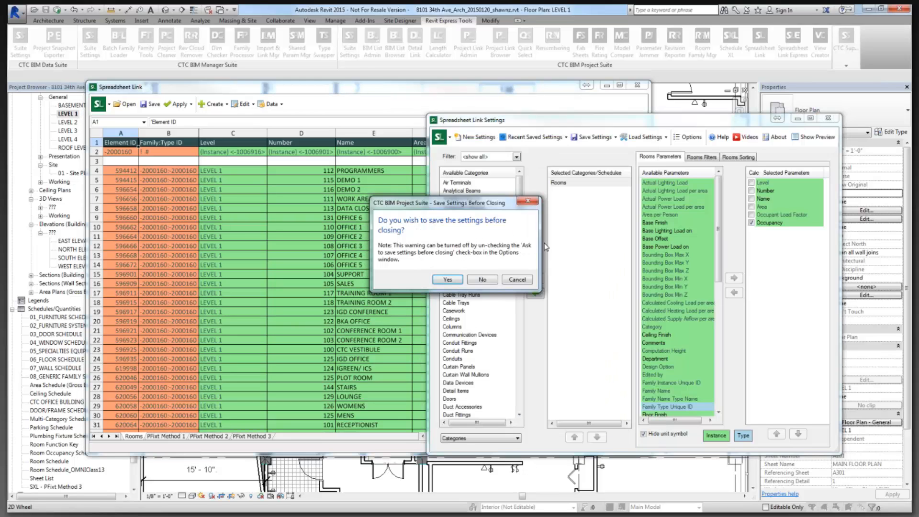
{"action": "left_click", "coordinate": [484, 280]}
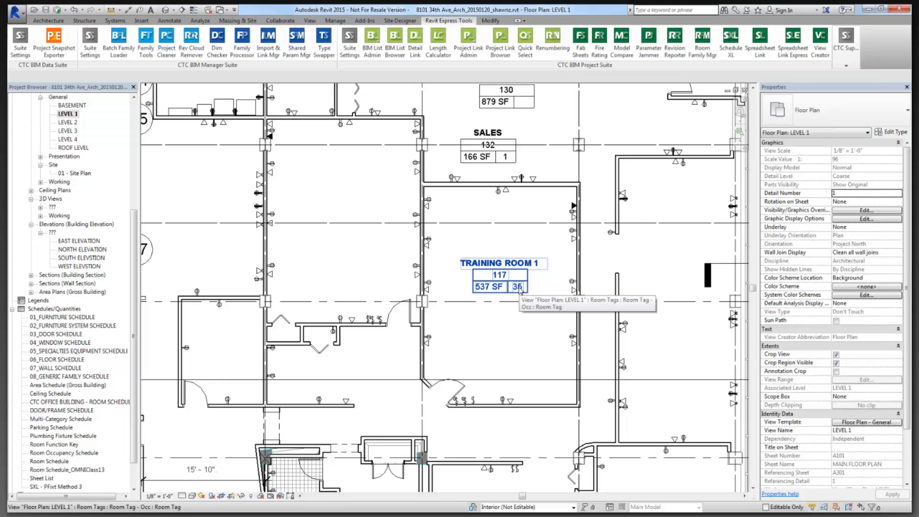
{"action": "left_click", "coordinate": [545, 249]}
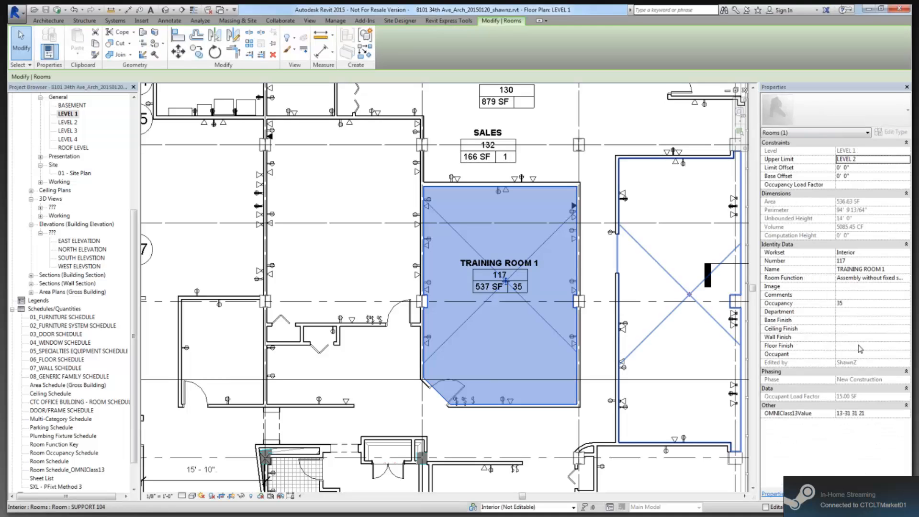
{"action": "left_click", "coordinate": [857, 303]}
{"action": "double_click", "coordinate": [841, 304]}
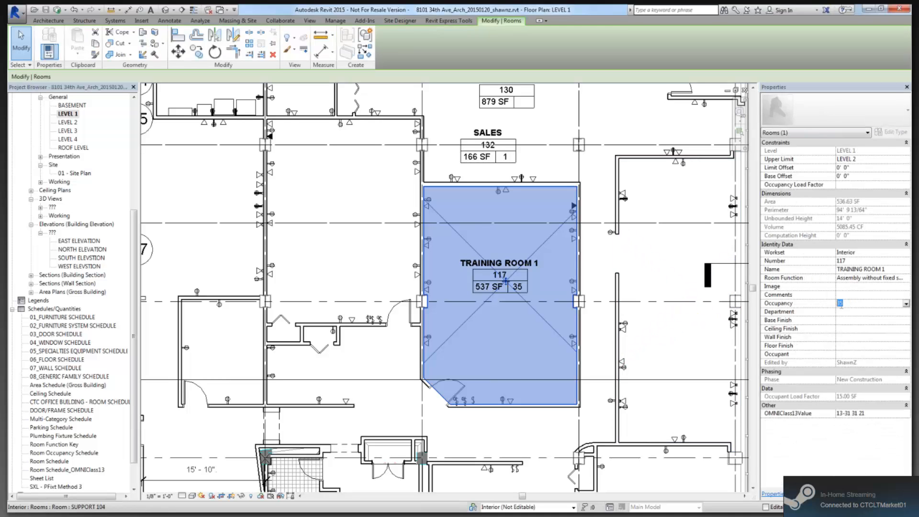
{"action": "left_click_drag", "start_coordinate": [847, 304], "coordinate": [807, 304]}
{"action": "type", "text": "Test"}
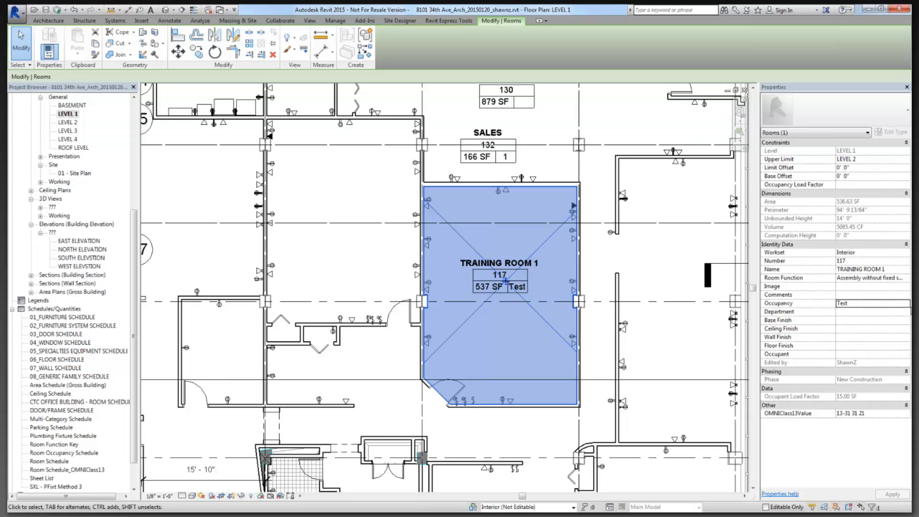
{"action": "left_click", "coordinate": [850, 306]}
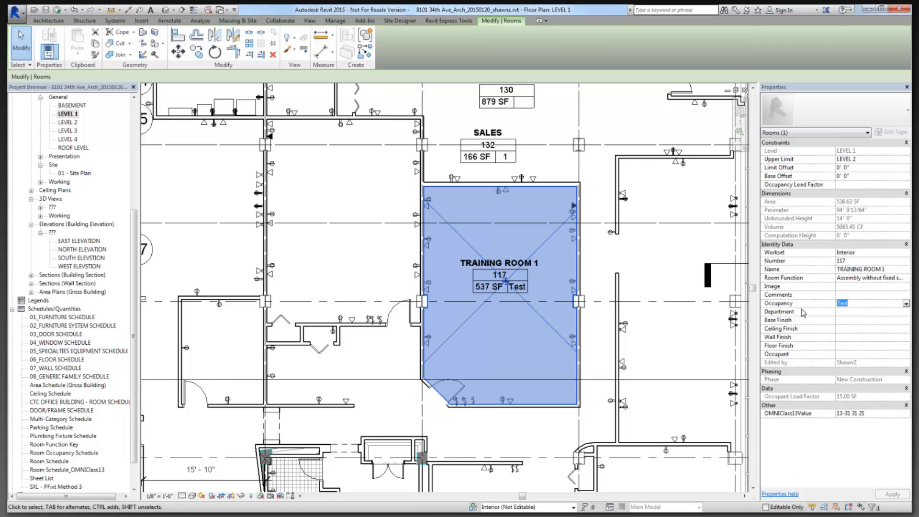
{"action": "type", "text": "35"}
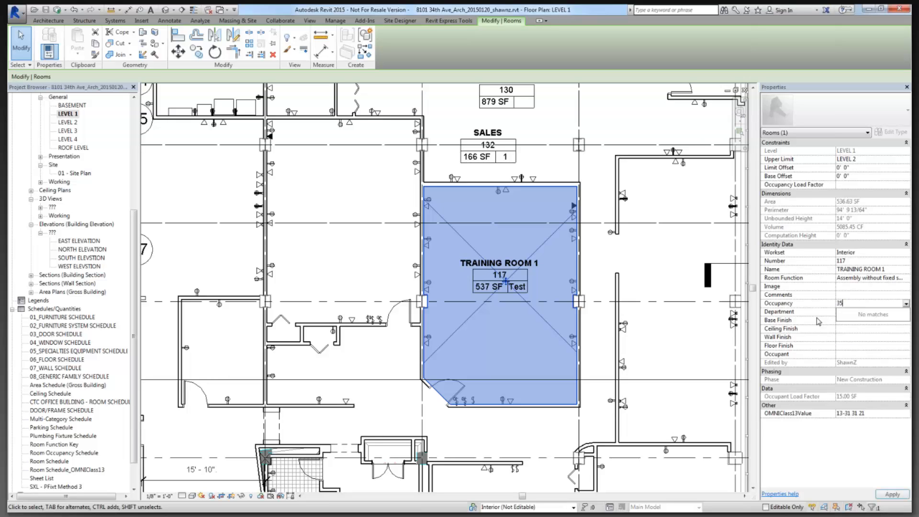
{"action": "left_click", "coordinate": [527, 314]}
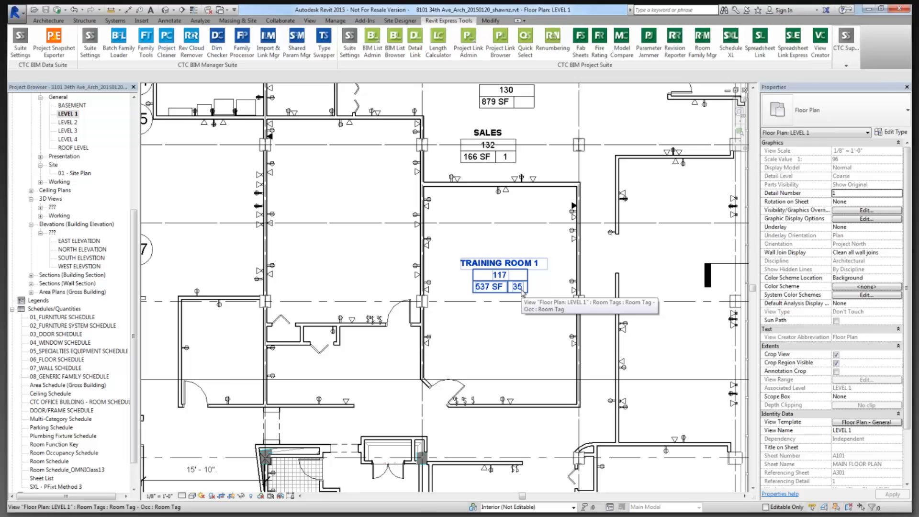
{"action": "left_click", "coordinate": [521, 291]}
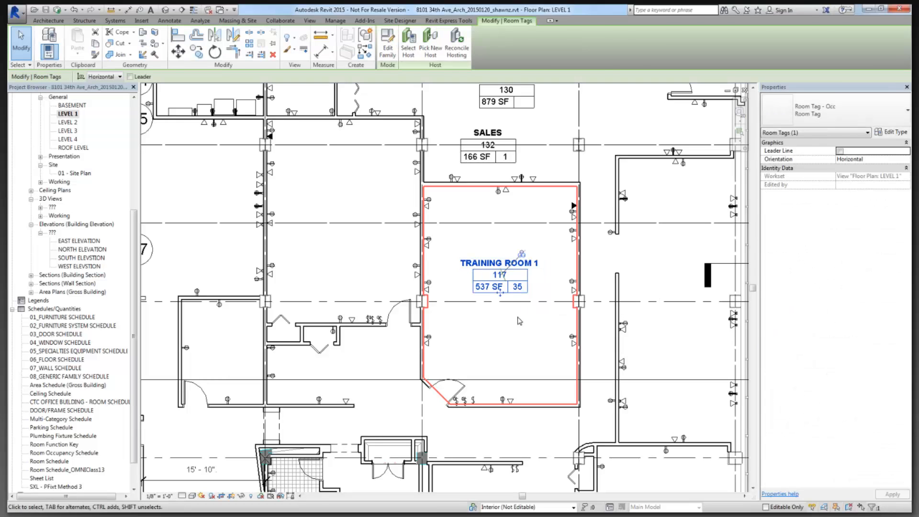
{"action": "key", "text": "Escape"}
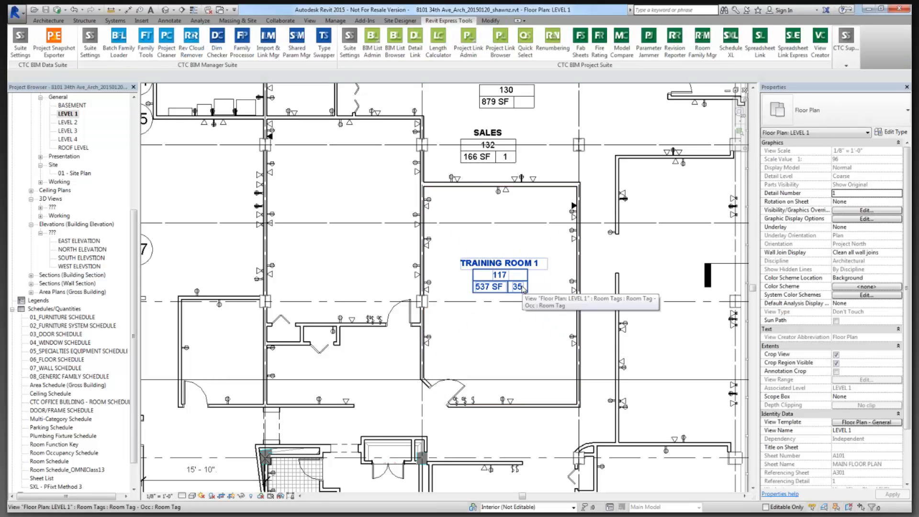